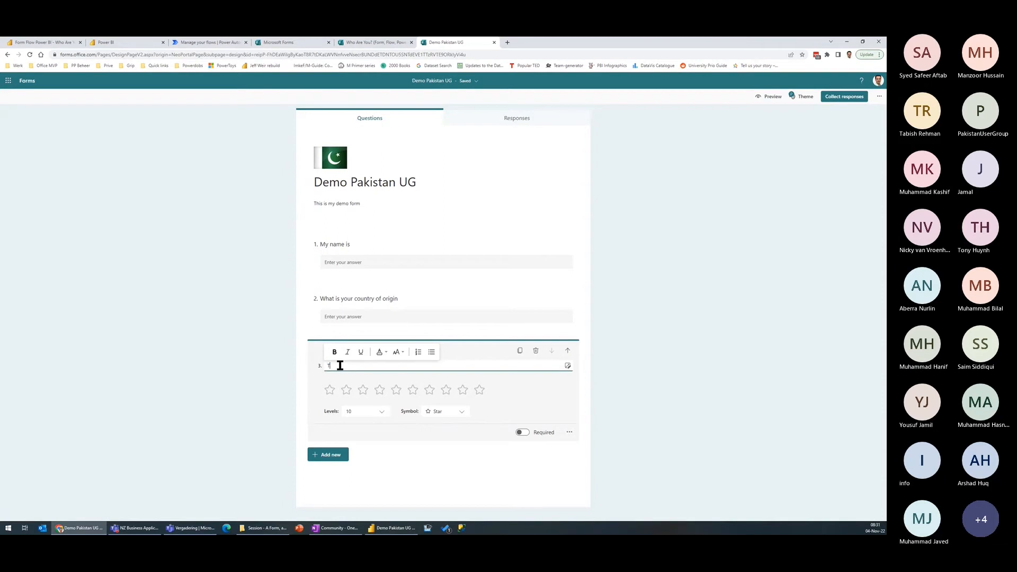
- Title the 10-level star rating question "This is how awesome this bootcamp is:"
{"action": "type", "text": "his is how"}
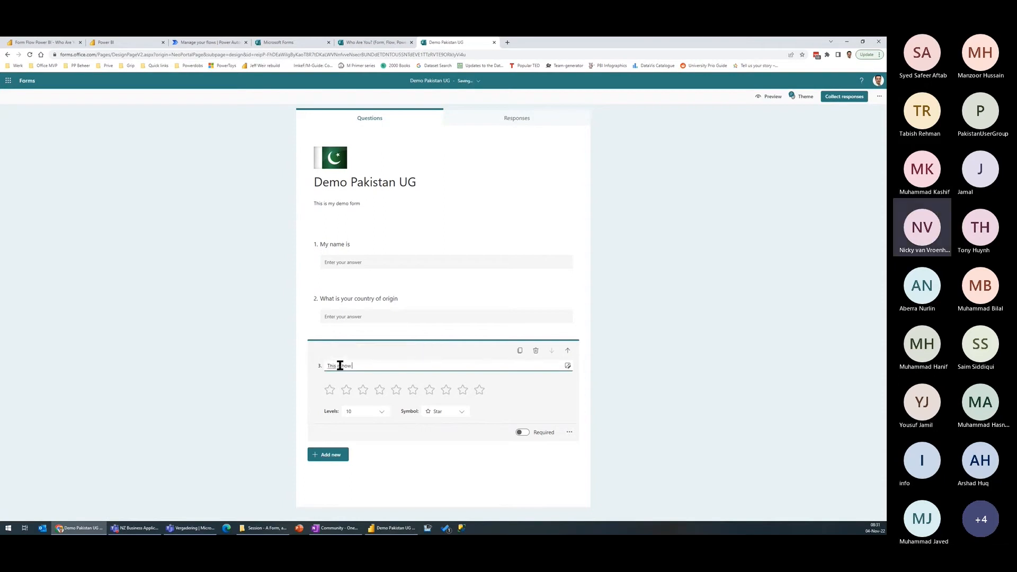
{"action": "type", "text": " awesome this bootcamp "}
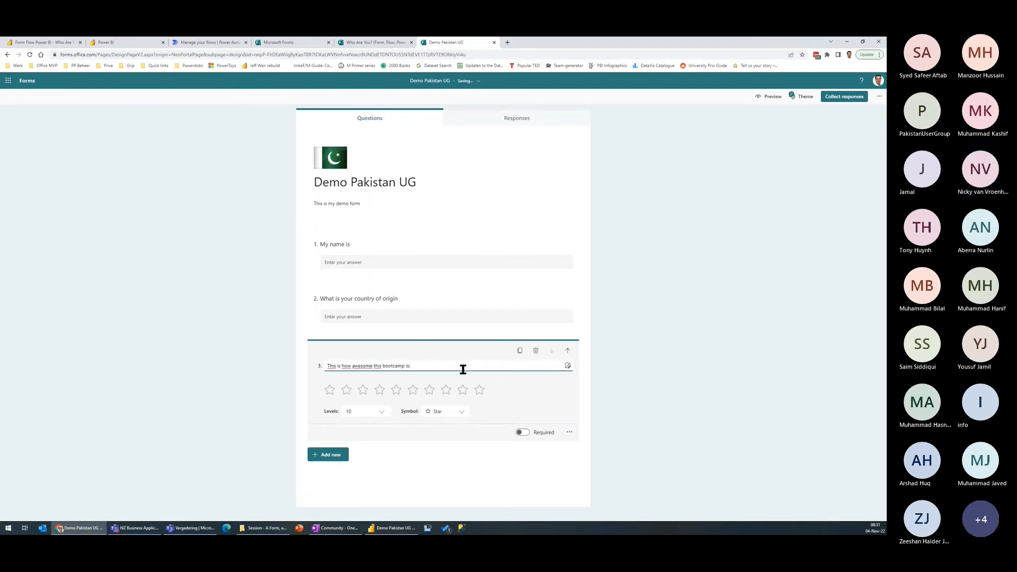
{"action": "type", "text": "is:"}
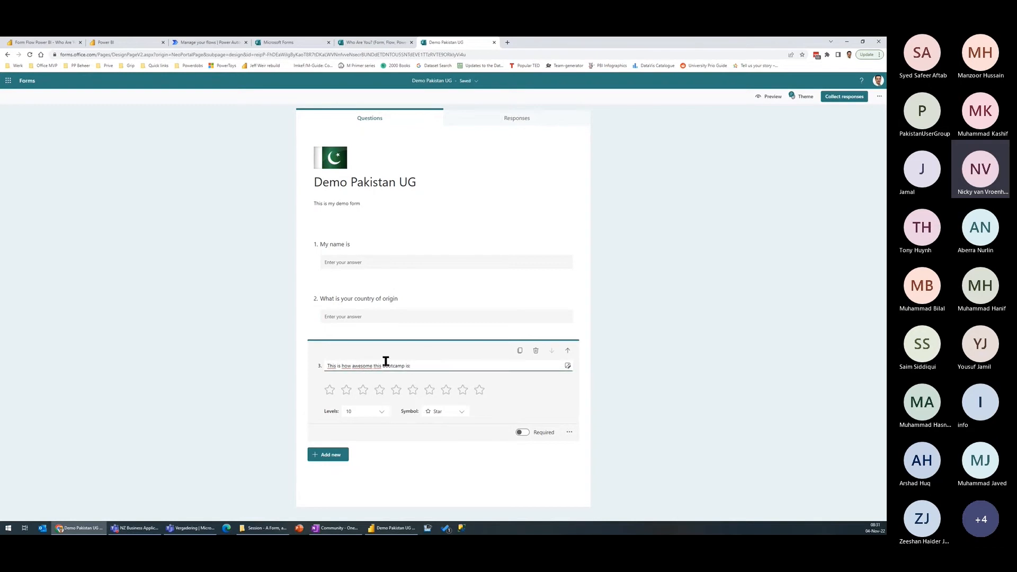
- Add a choice question to the form with the text "I have experience with:"
{"action": "left_click", "coordinate": [333, 455]}
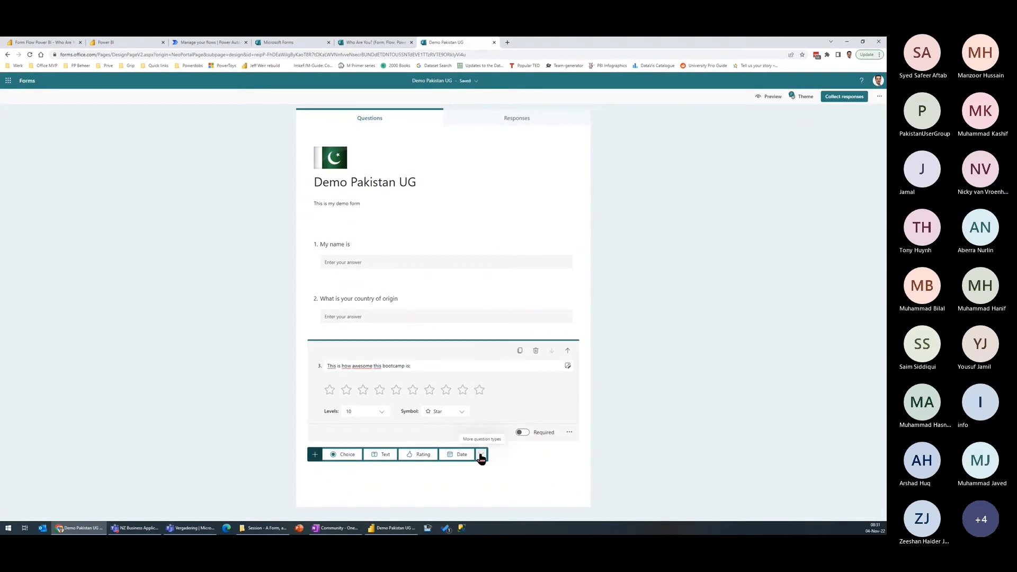
{"action": "left_click", "coordinate": [344, 455]}
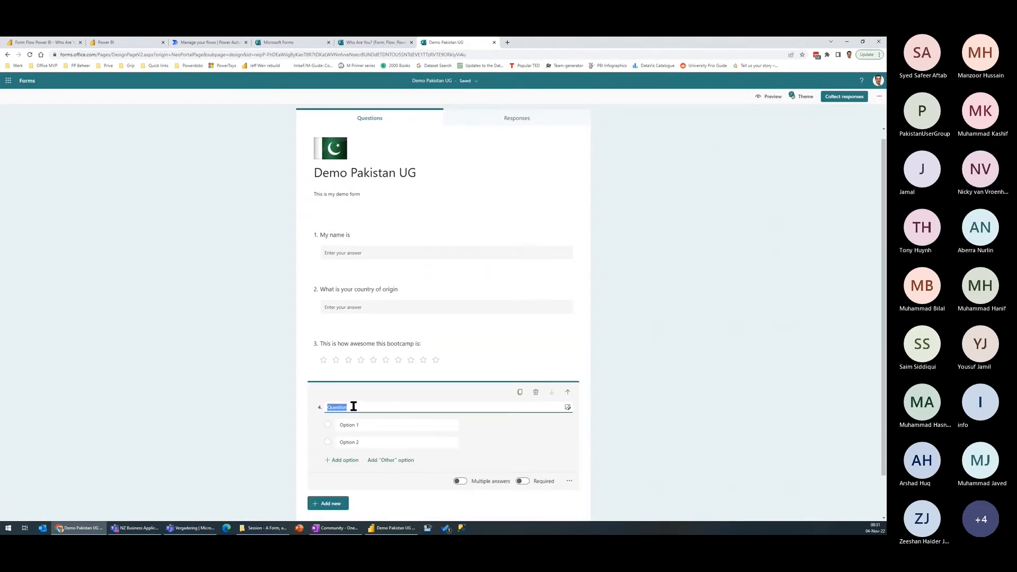
{"action": "type", "text": "I have e"}
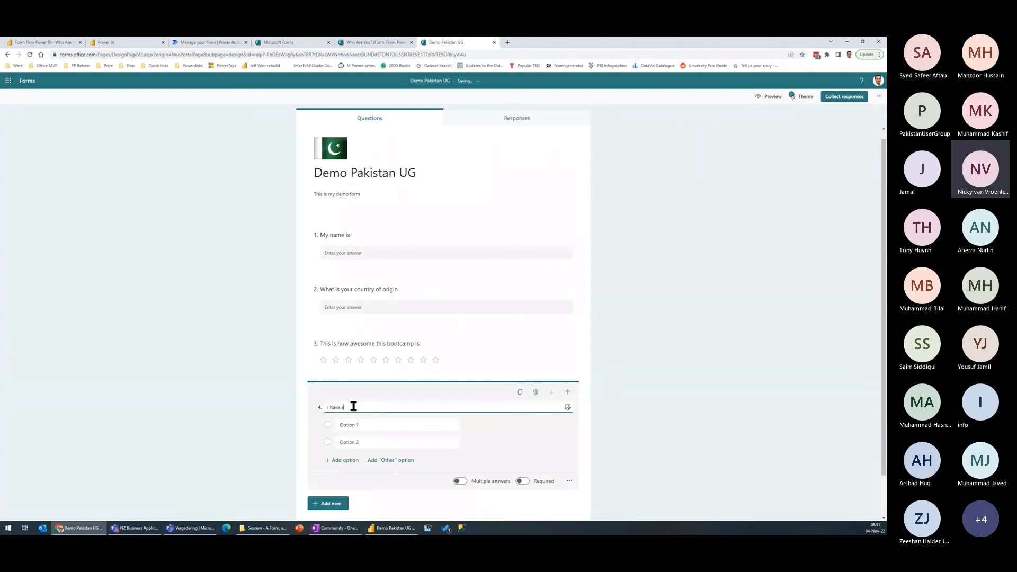
{"action": "type", "text": "xperience with:"}
- Give the experience question four answer options: Forms, Power BI, Power Automate and Integration
{"action": "left_click", "coordinate": [366, 423]}
{"action": "type", "text": "Forms"}
{"action": "key", "text": "Return"}
{"action": "type", "text": "Power BI"}
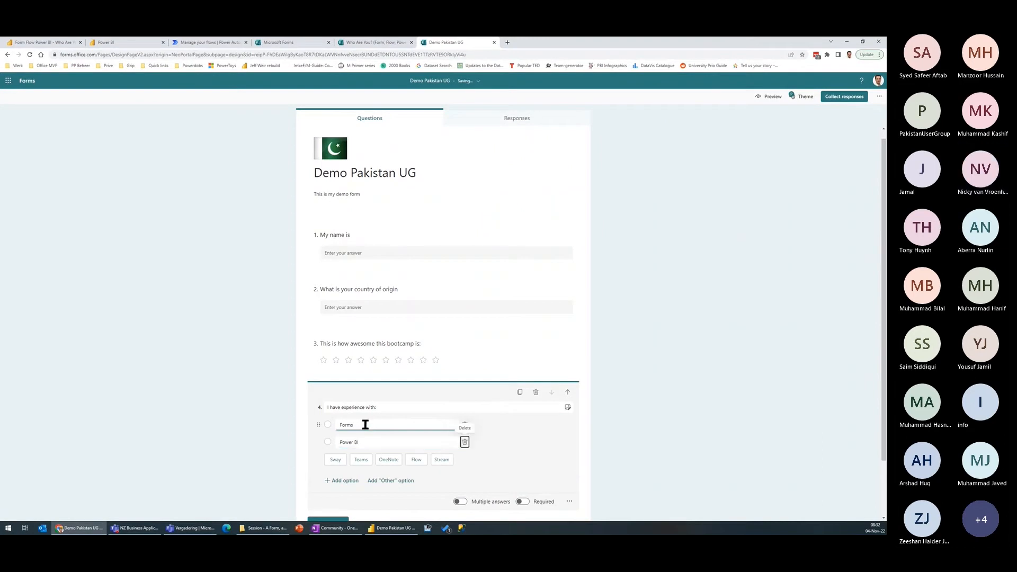
{"action": "left_click", "coordinate": [341, 480]}
{"action": "type", "text": "Power Auto"}
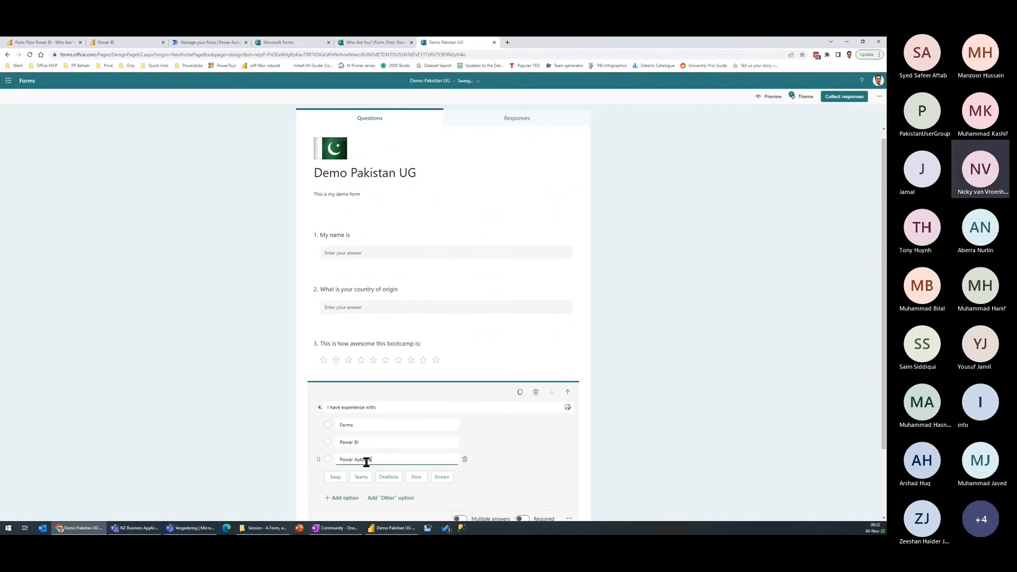
{"action": "type", "text": "mate"}
{"action": "left_click", "coordinate": [342, 481]}
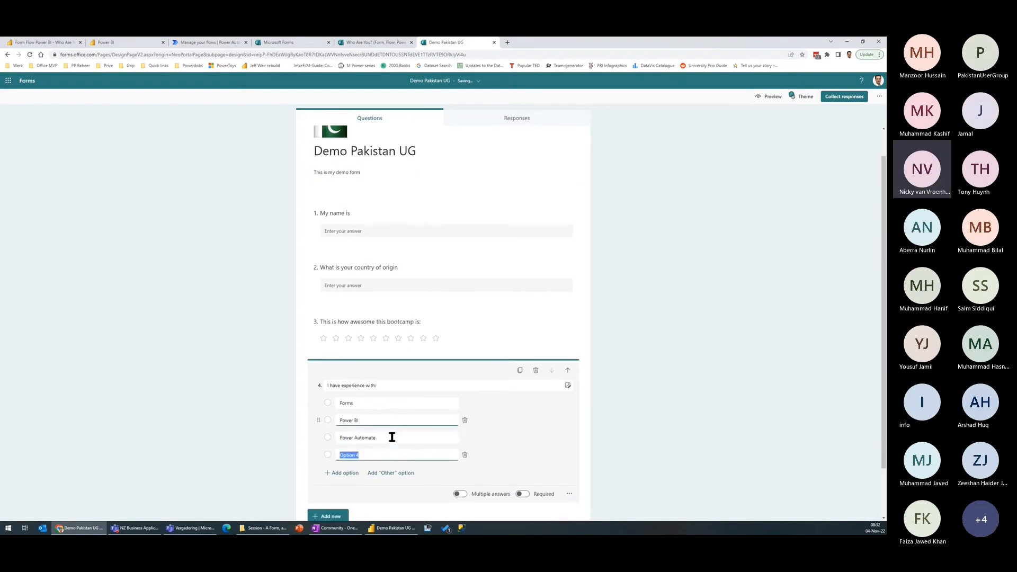
{"action": "type", "text": "I"}
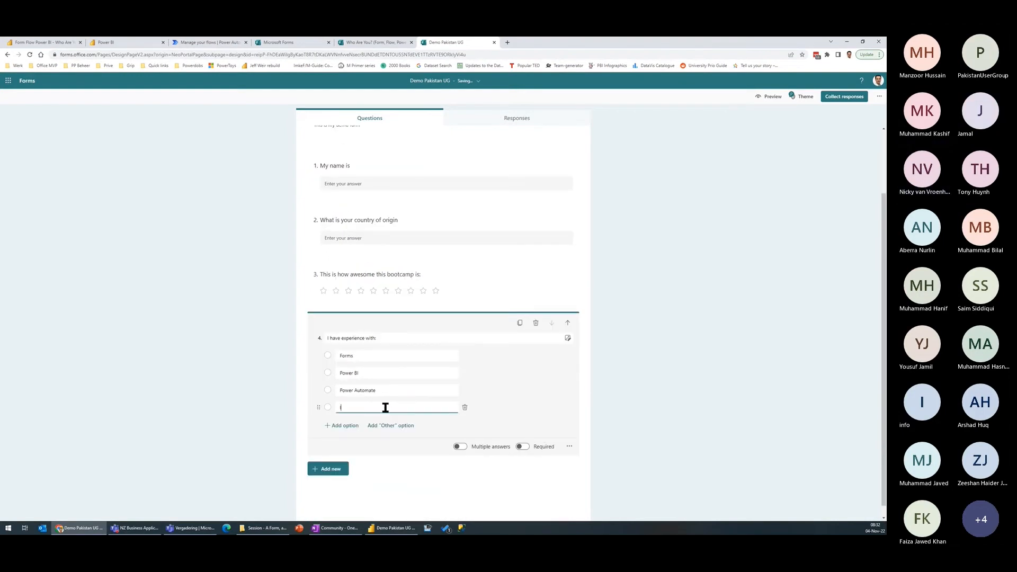
{"action": "type", "text": "ntegration"}
- Allow multiple answers for the experience question and finish editing it
{"action": "left_click", "coordinate": [459, 447]}
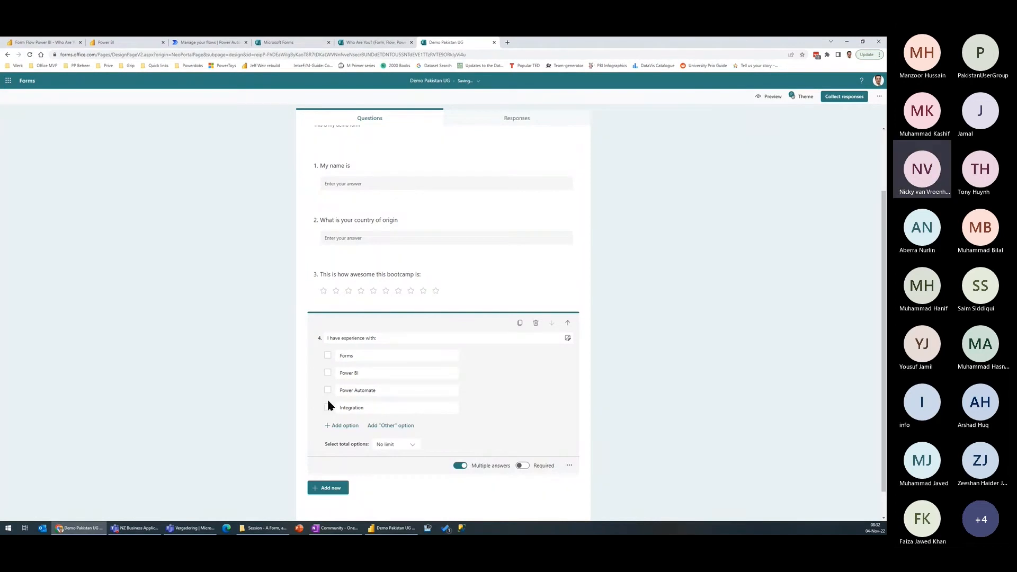
{"action": "scroll", "coordinate": [436, 445], "scroll_direction": "down", "scroll_amount": 1}
{"action": "left_click", "coordinate": [641, 358]}
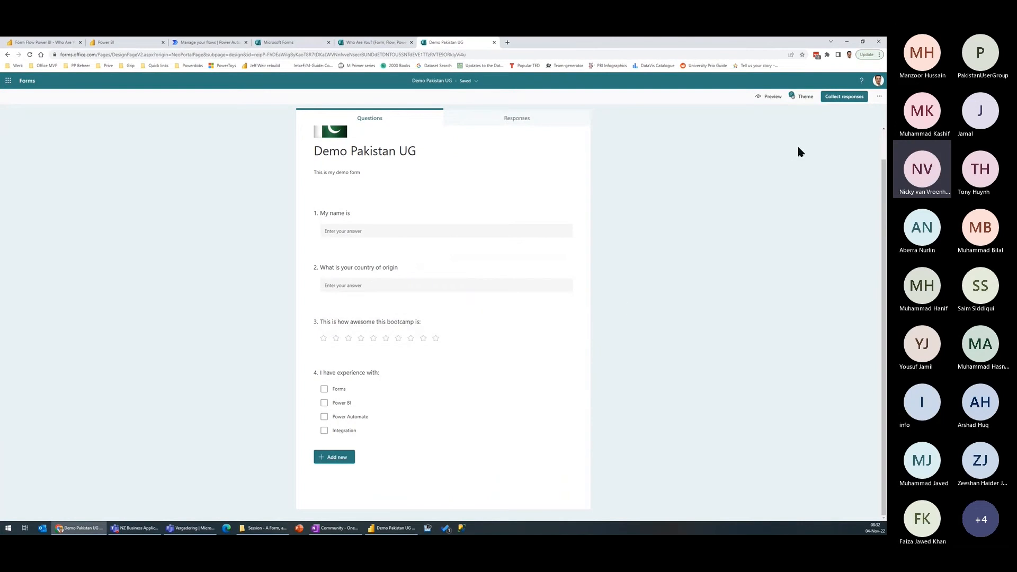
- Preview the form as respondents see it, then return to the editor and look at the available themes
{"action": "left_click", "coordinate": [768, 97]}
{"action": "left_click", "coordinate": [341, 292]}
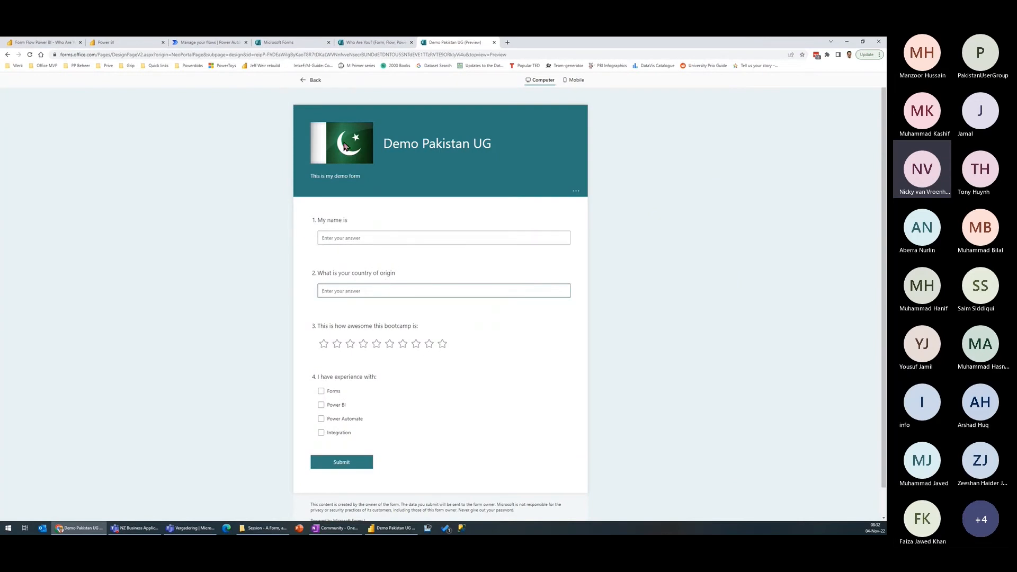
{"action": "left_click", "coordinate": [310, 82]}
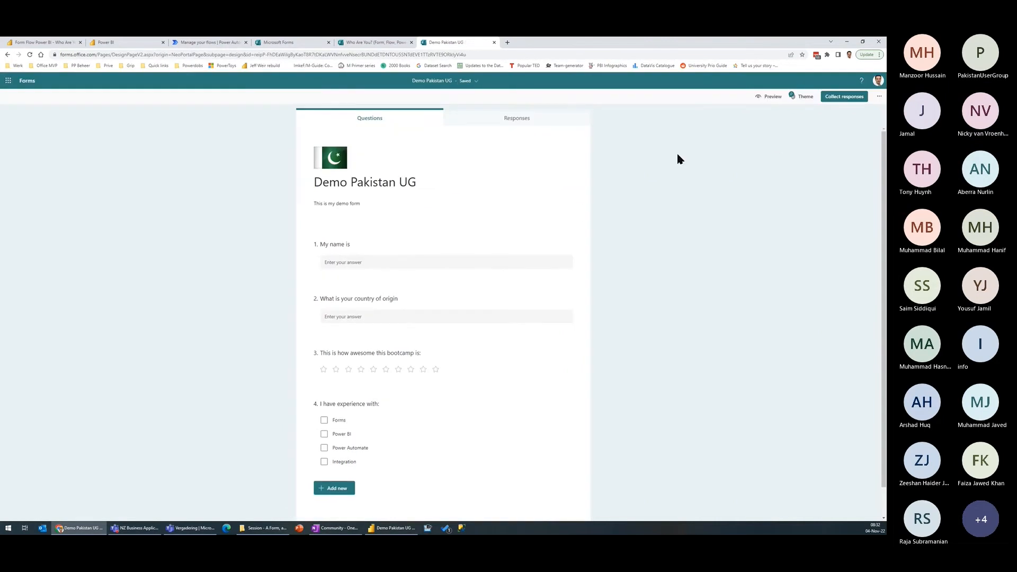
{"action": "left_click", "coordinate": [801, 100]}
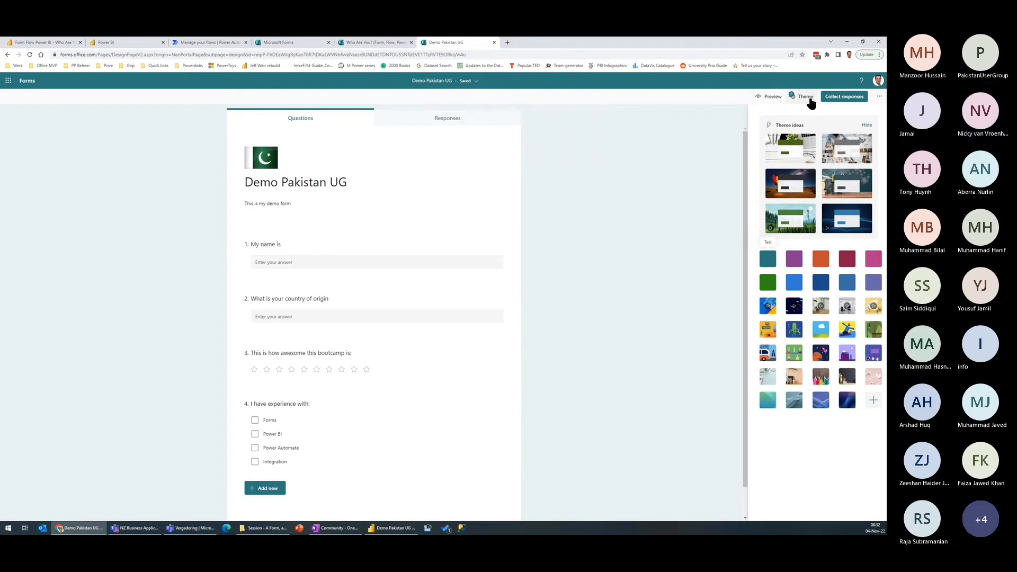
- Open the form's send and collect responses settings and choose "Anyone can respond"
{"action": "left_click", "coordinate": [847, 101]}
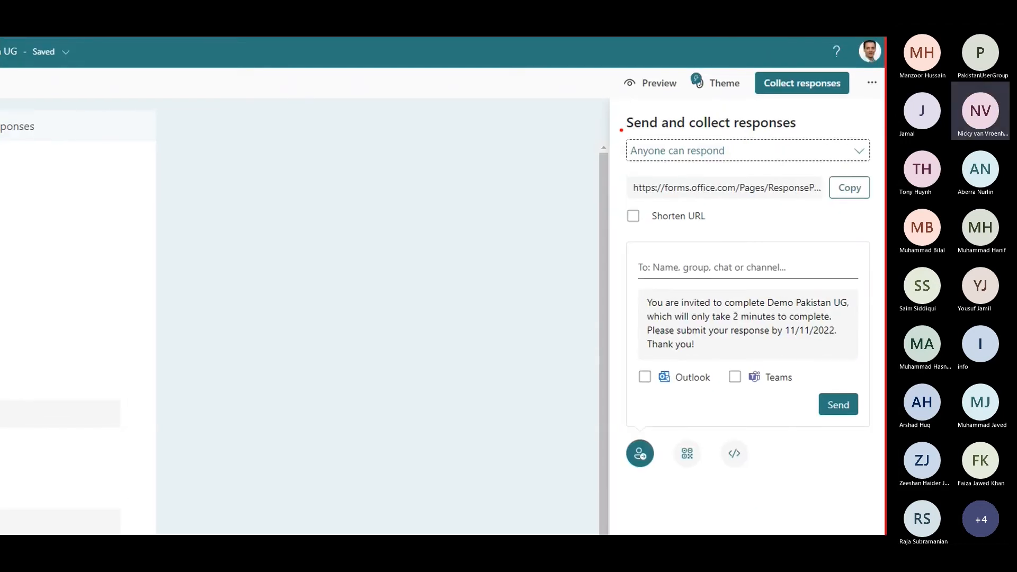
{"action": "left_click_drag", "start_coordinate": [621, 130], "coordinate": [740, 169]}
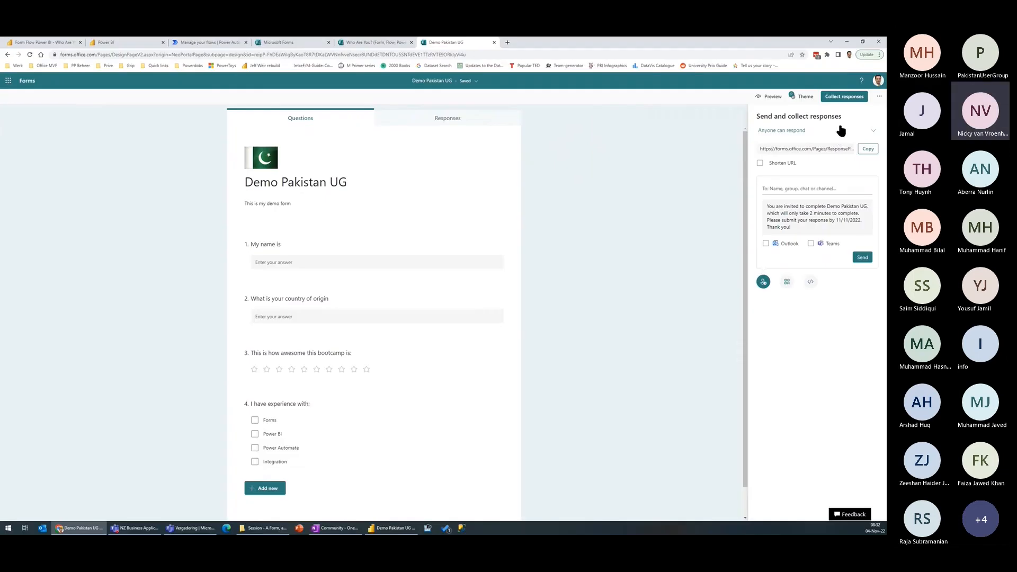
{"action": "left_click", "coordinate": [794, 150]}
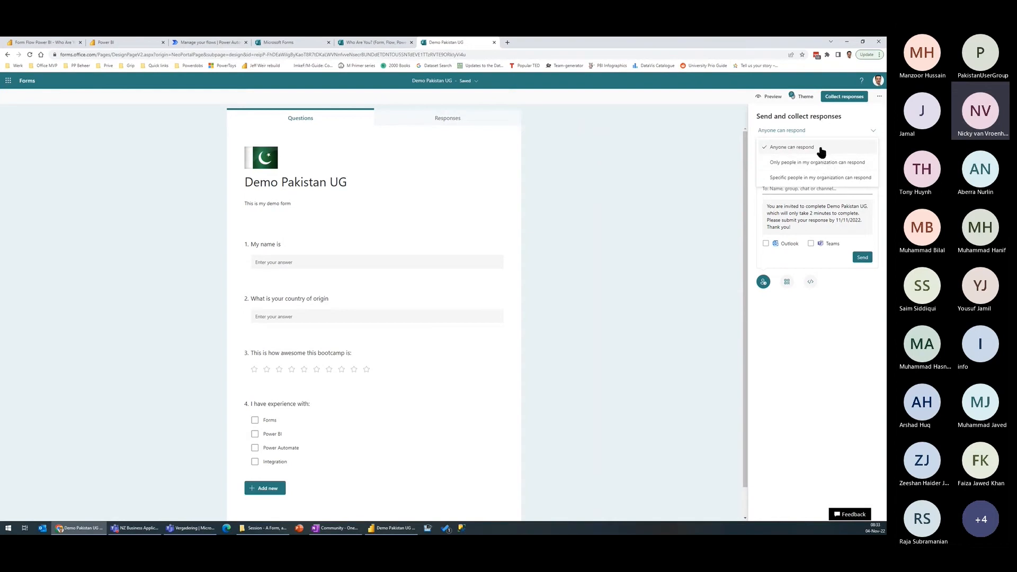
{"action": "left_click", "coordinate": [820, 149]}
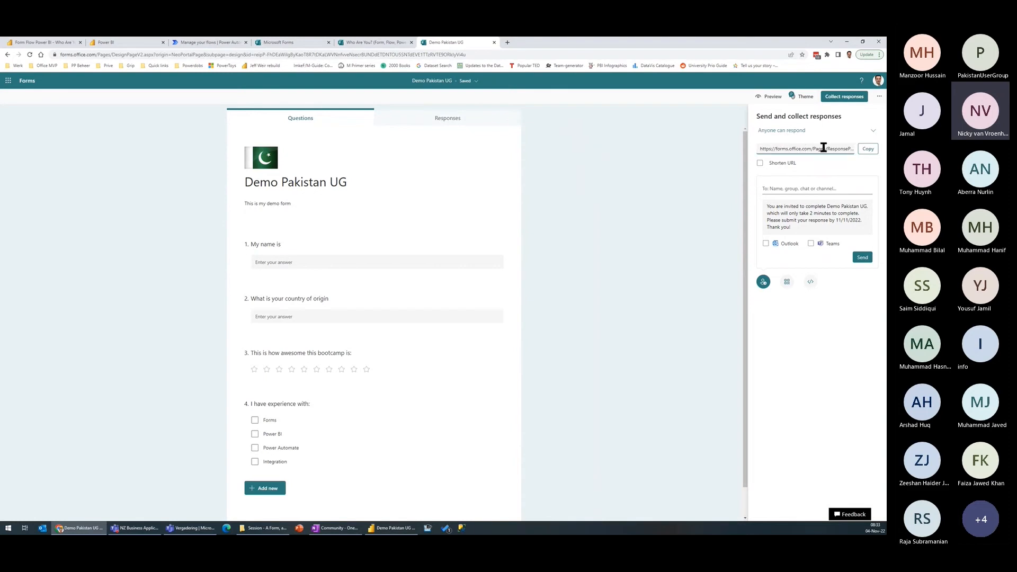
- Shorten the form's response URL and display its QR code, then close the sharing settings
{"action": "left_click", "coordinate": [841, 148]}
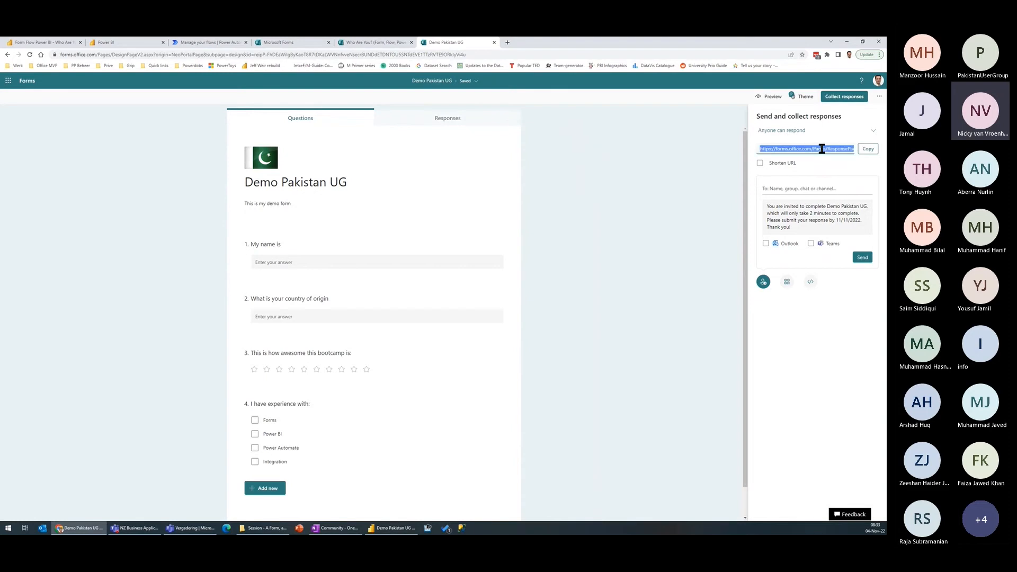
{"action": "left_click", "coordinate": [773, 164]}
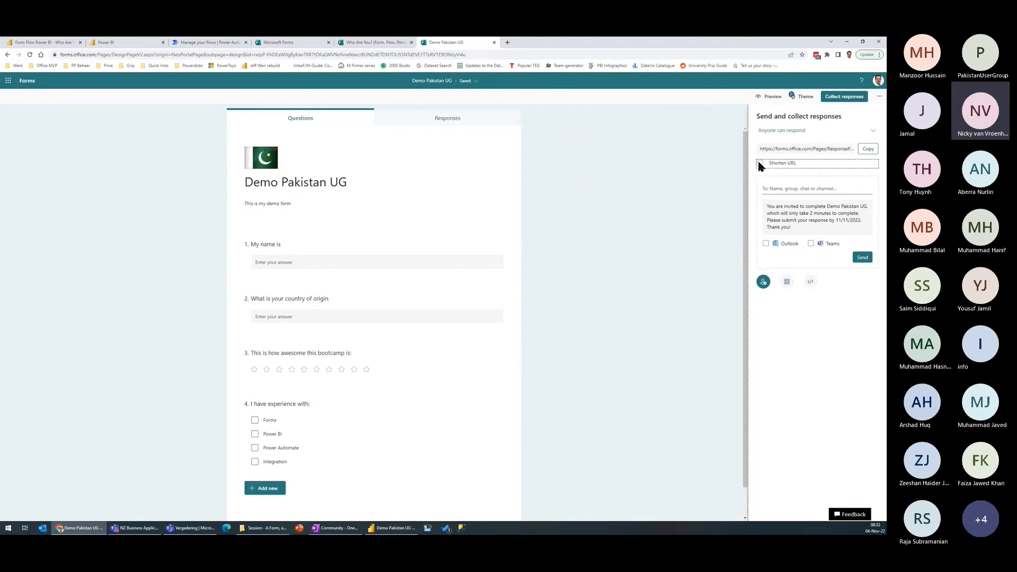
{"action": "left_click", "coordinate": [808, 158]}
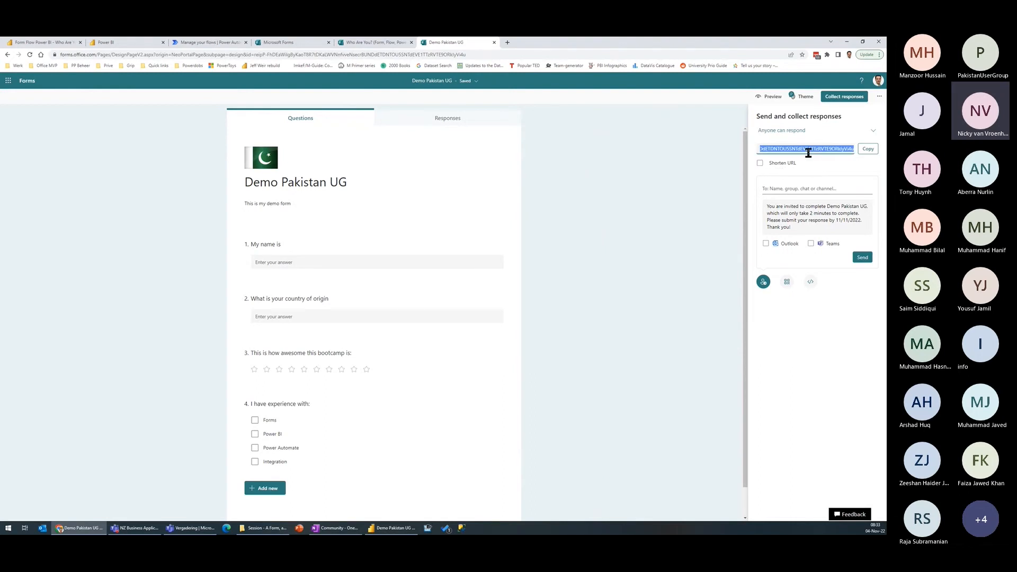
{"action": "left_click", "coordinate": [794, 163]}
{"action": "left_click", "coordinate": [786, 282]}
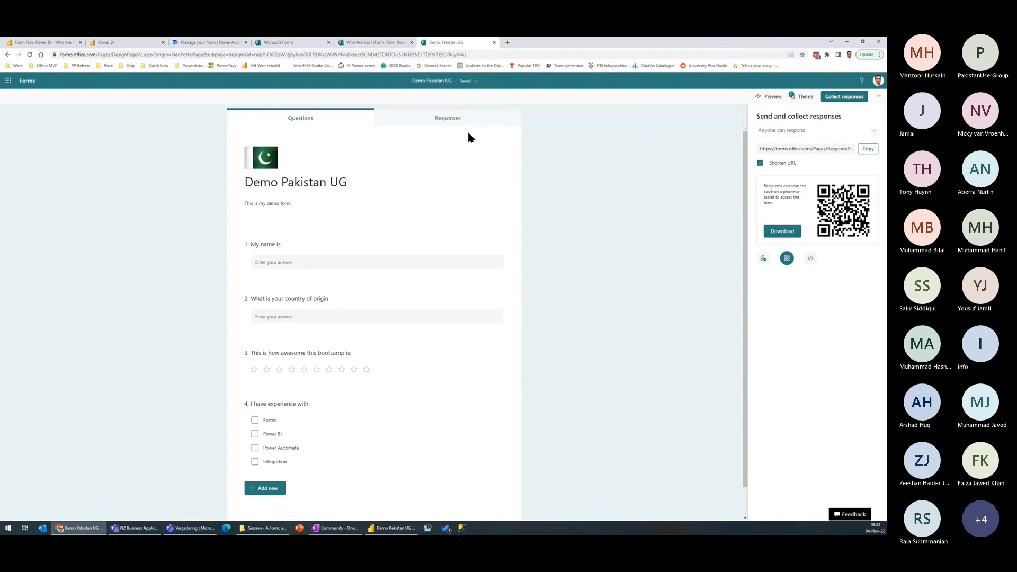
{"action": "left_click", "coordinate": [561, 242]}
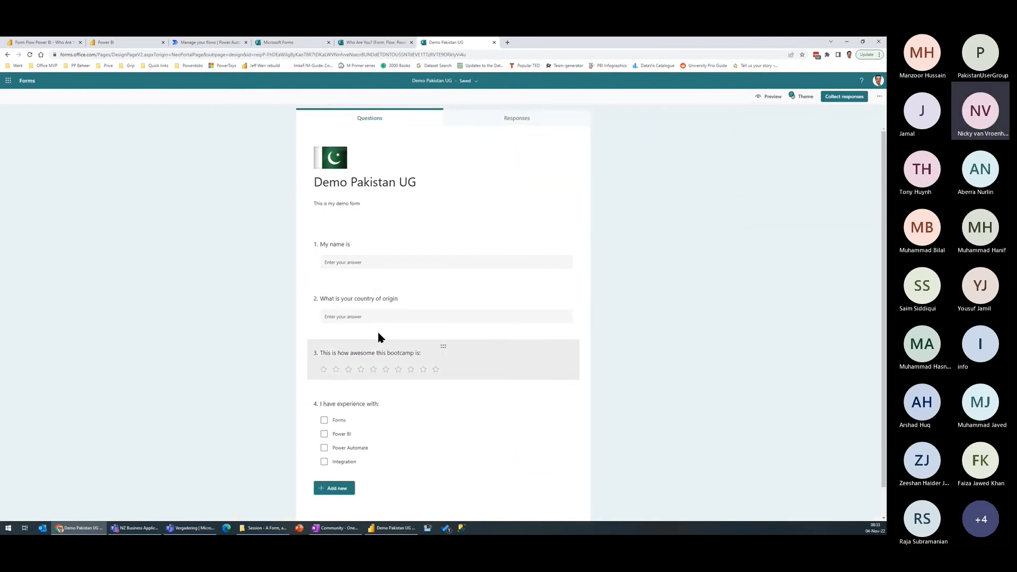
- Switch to Power BI and start a new streaming dataset in My workspace with API as the data source
{"action": "left_click", "coordinate": [129, 42]}
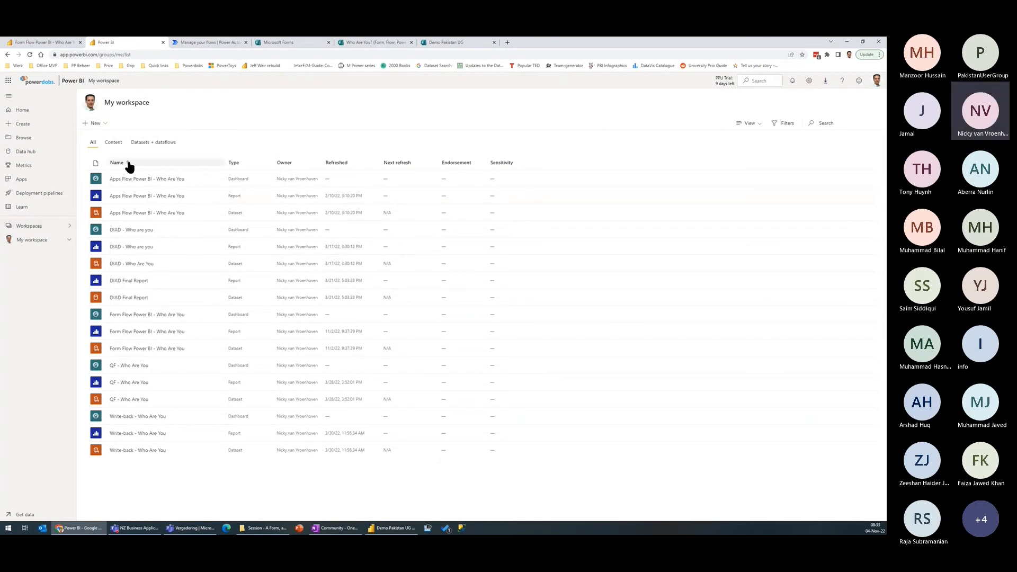
{"action": "left_click", "coordinate": [98, 124]}
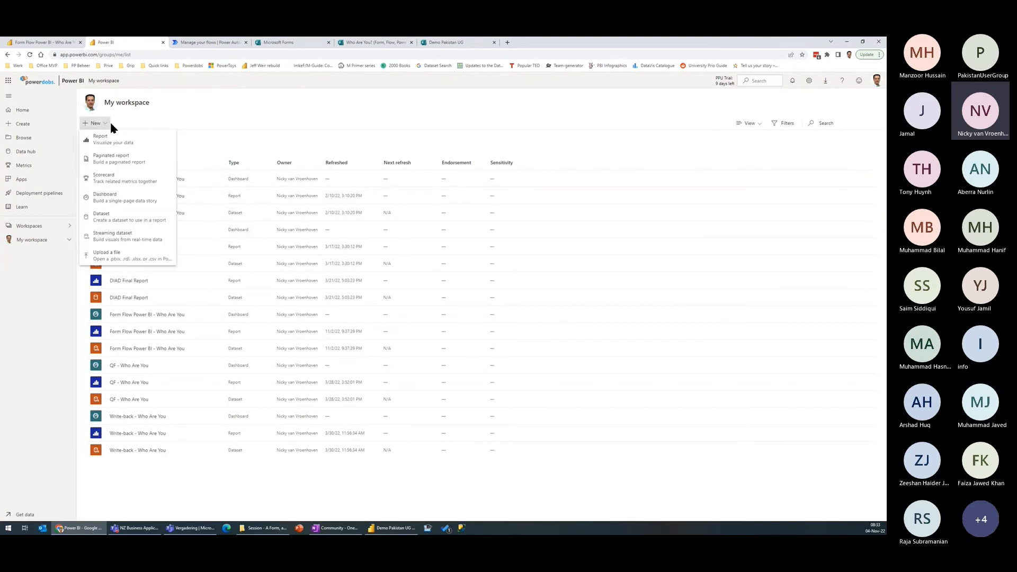
{"action": "left_click", "coordinate": [117, 237]}
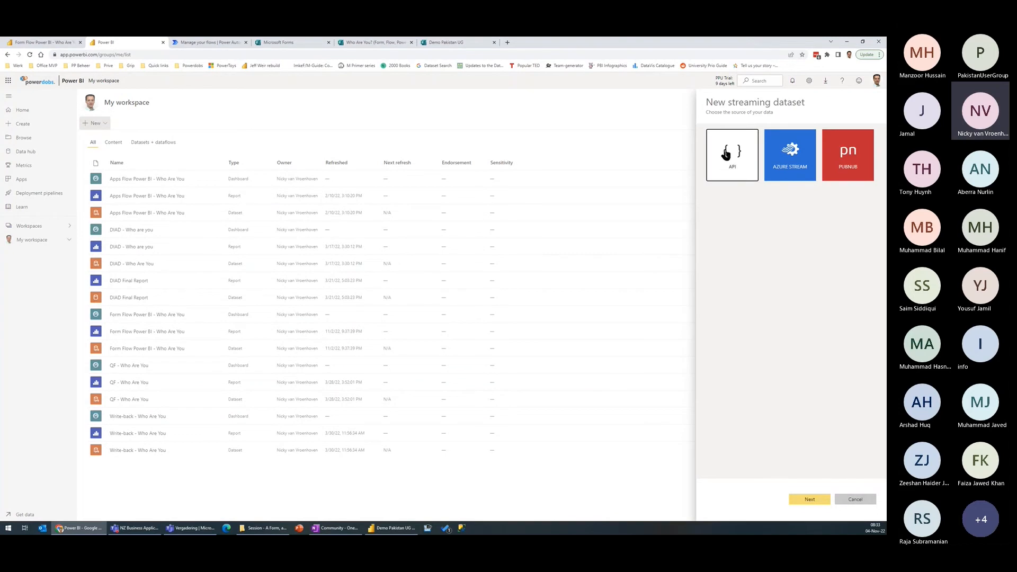
{"action": "left_click", "coordinate": [810, 499]}
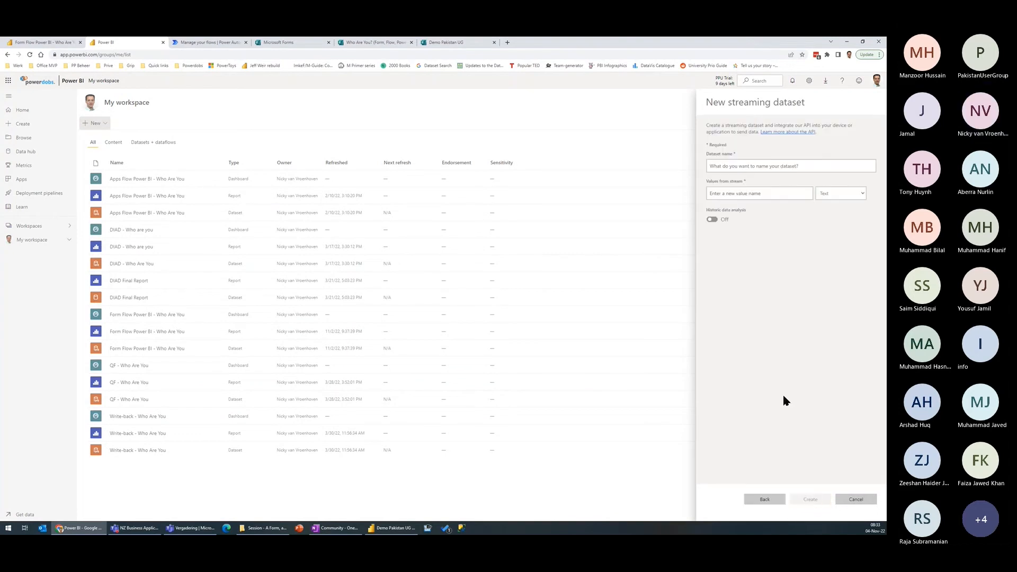
- Name the streaming dataset "Demo Pakistan UG" and add a stream value called Name of type Text
{"action": "left_click", "coordinate": [742, 166]}
{"action": "type", "text": "Demo Pakistan UG"}
{"action": "key", "text": "ctrl+a"}
{"action": "left_click", "coordinate": [743, 192]}
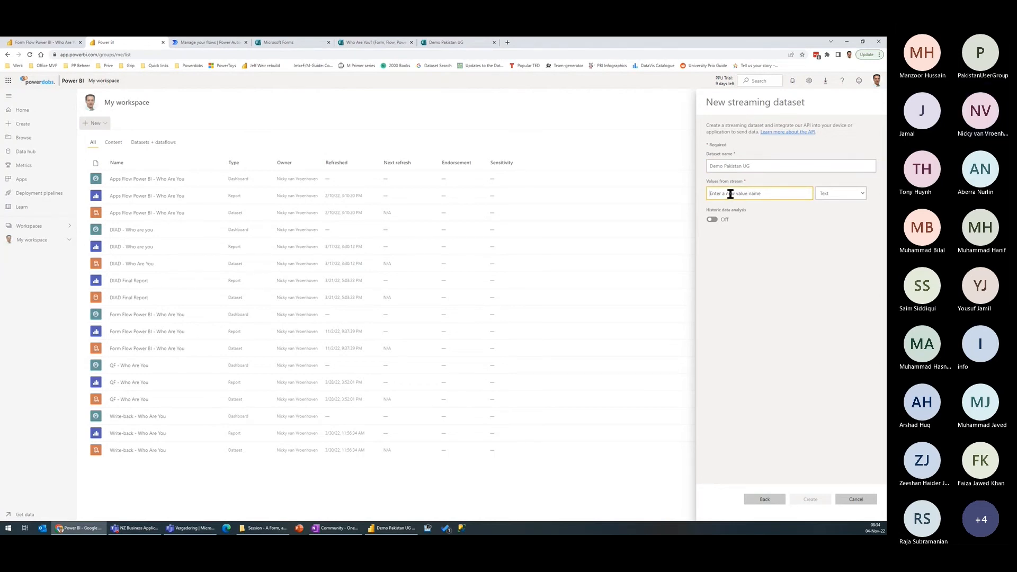
{"action": "type", "text": "Name"}
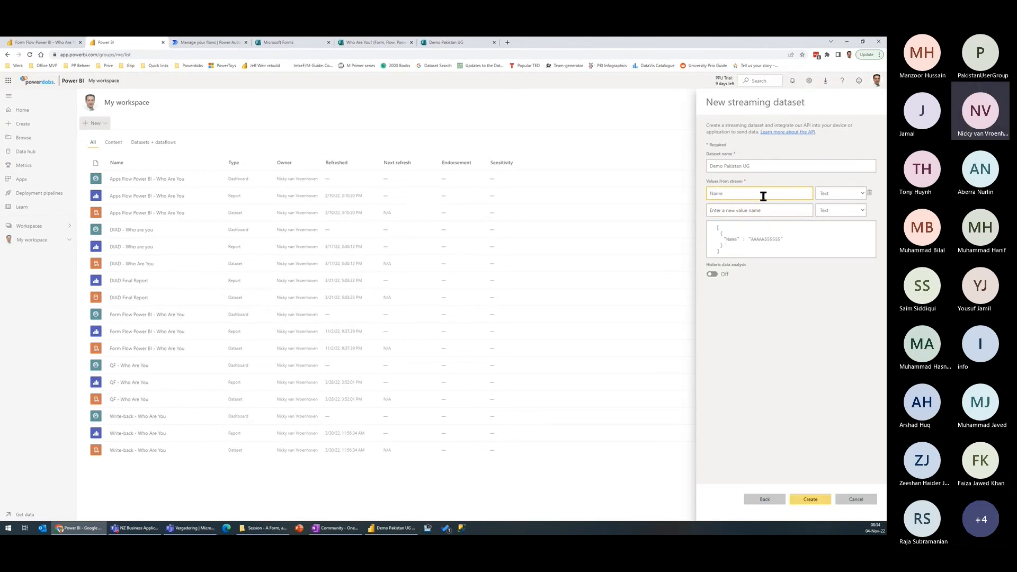
{"action": "left_click", "coordinate": [824, 195]}
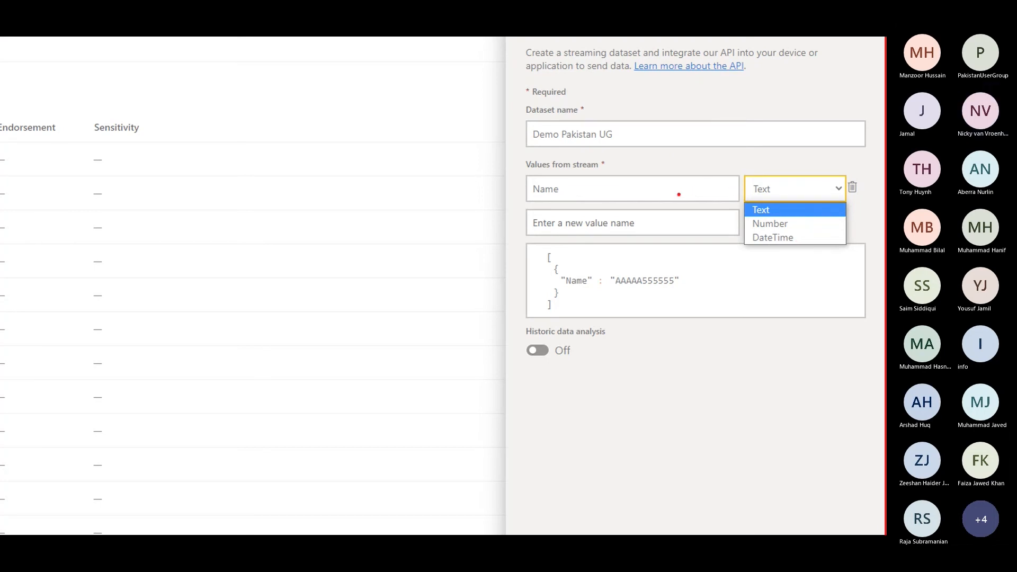
{"action": "key", "text": "Return"}
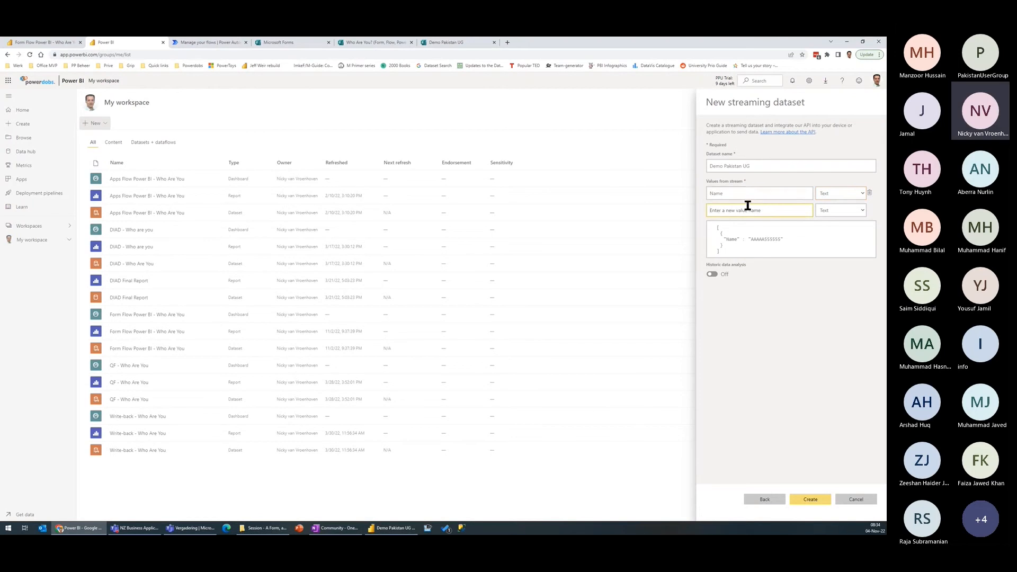
- Move the form's browser tab beside Power BI, check its questions, and add a Text stream value called Country to the dataset
{"action": "left_click_drag", "start_coordinate": [460, 47], "coordinate": [207, 41]}
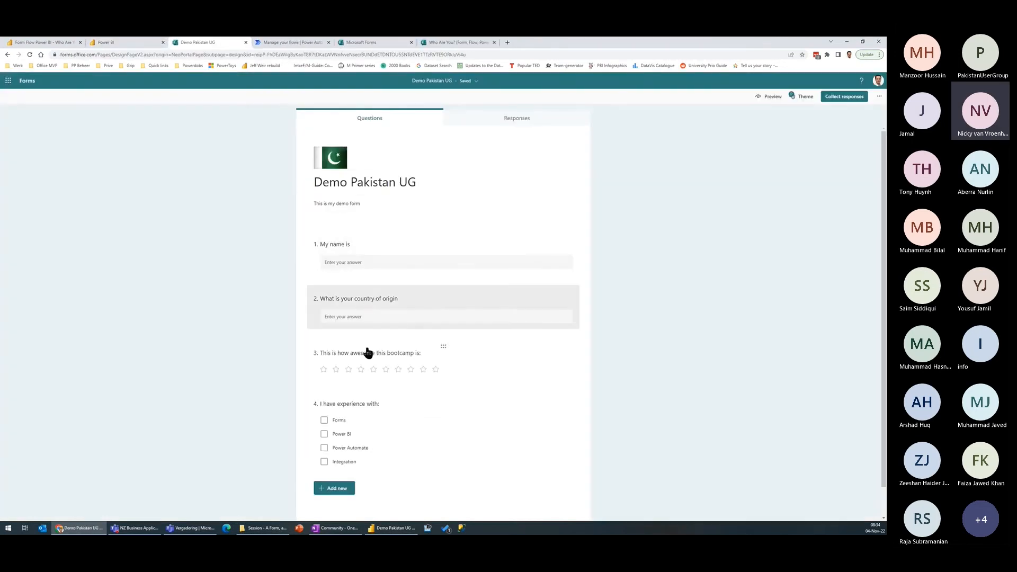
{"action": "left_click", "coordinate": [125, 39]}
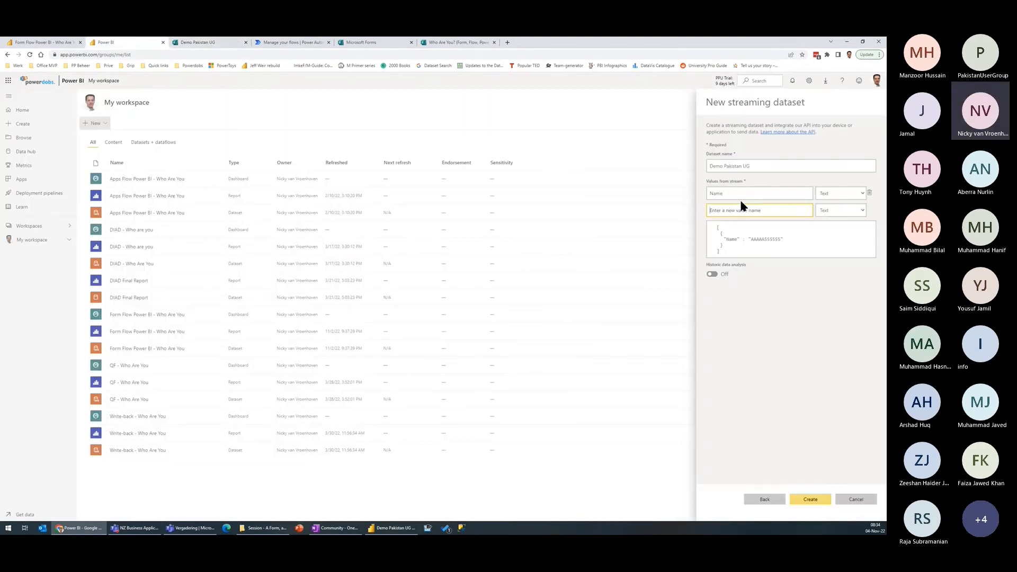
{"action": "type", "text": "Country"}
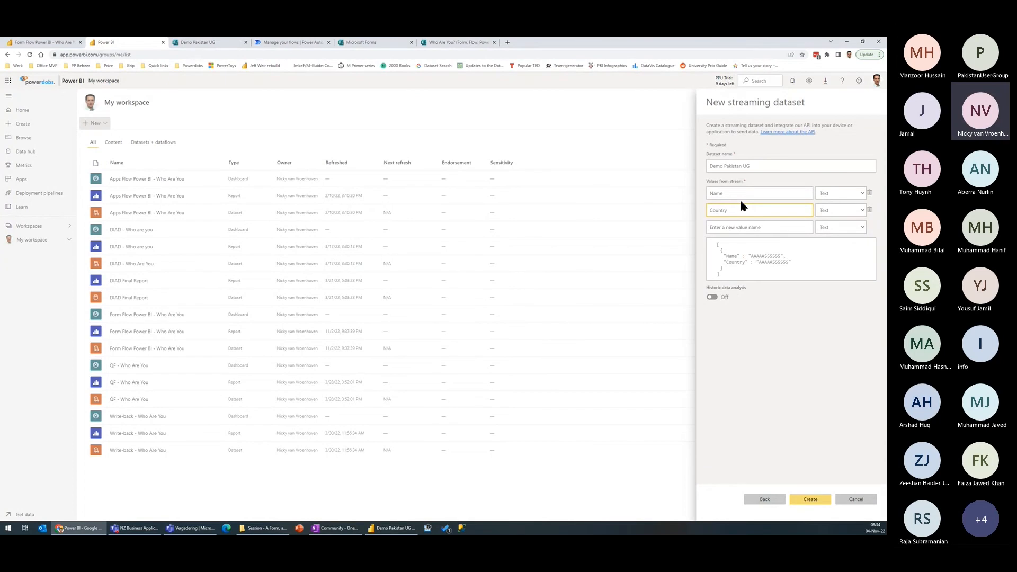
- Add a stream value called Rate of type Number to the streaming dataset
{"action": "left_click", "coordinate": [744, 228]}
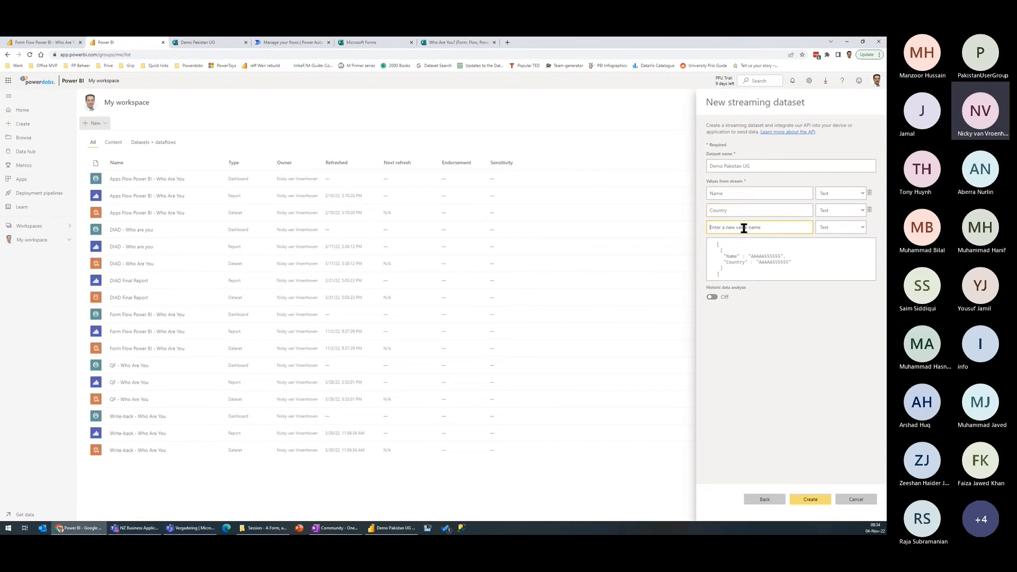
{"action": "type", "text": "Rate"}
{"action": "left_click", "coordinate": [829, 229]}
{"action": "left_click", "coordinate": [837, 245]}
- Check the form's questions again and add a Text stream value called Experience to the dataset
{"action": "left_click", "coordinate": [739, 244]}
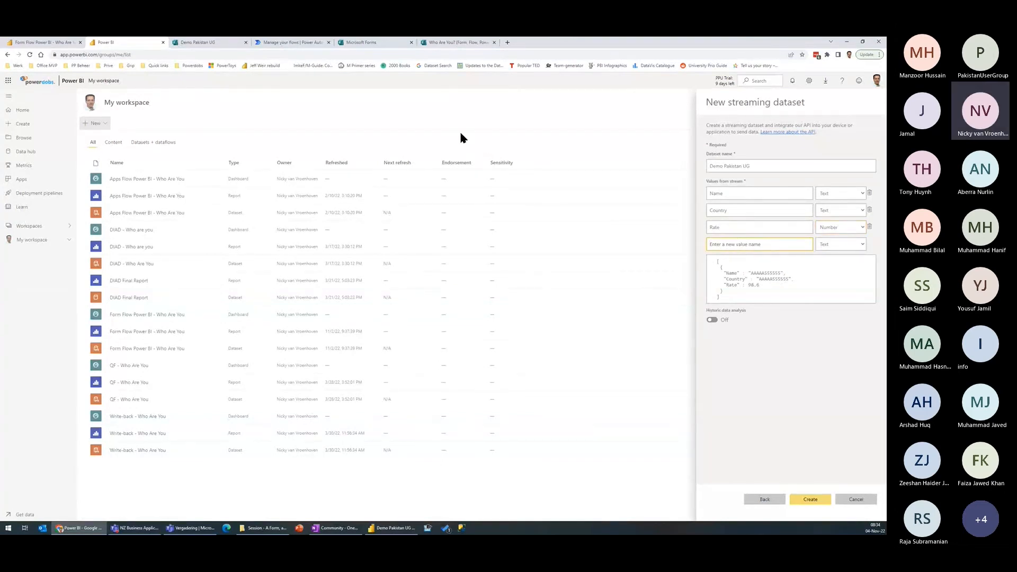
{"action": "key", "text": "ctrl+Tab"}
{"action": "key", "text": "ctrl+Tab"}
{"action": "key", "text": "ctrl+shift+Tab"}
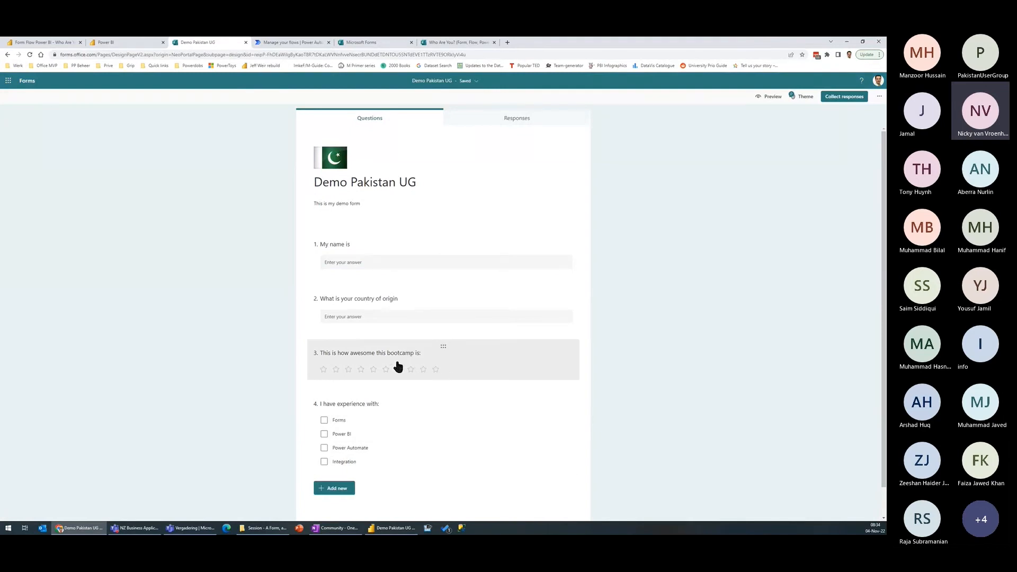
{"action": "left_click", "coordinate": [123, 42]}
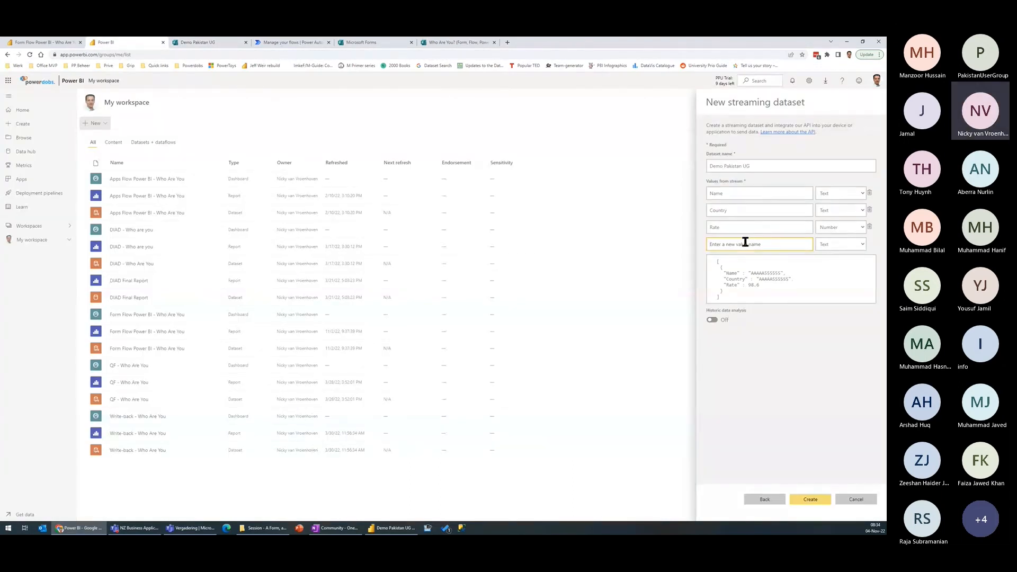
{"action": "type", "text": "Experience"}
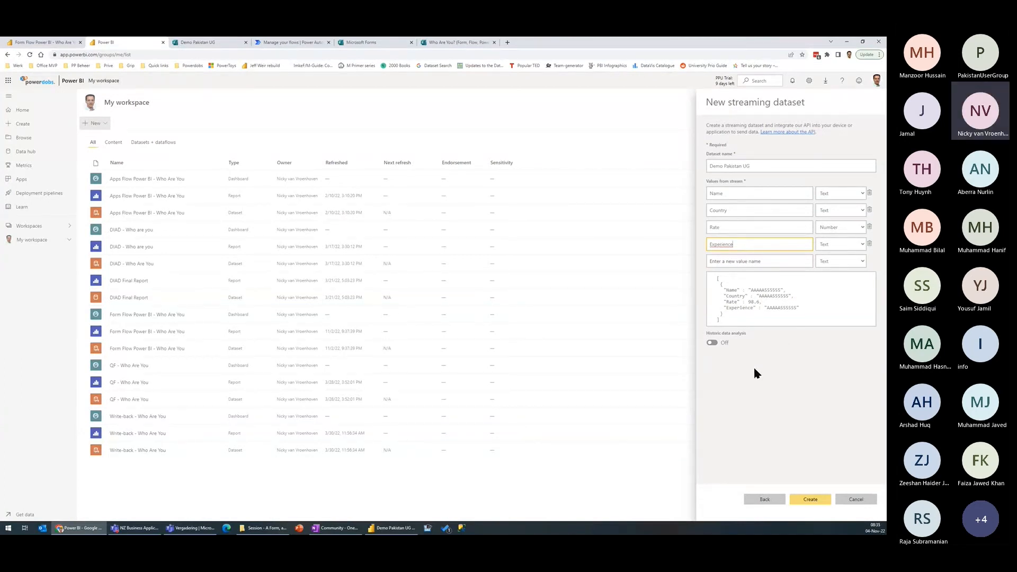
- Turn on historic data analysis, create the streaming dataset and close its push URL details
{"action": "left_click_drag", "start_coordinate": [663, 324], "coordinate": [762, 369]}
{"action": "left_click", "coordinate": [712, 343]}
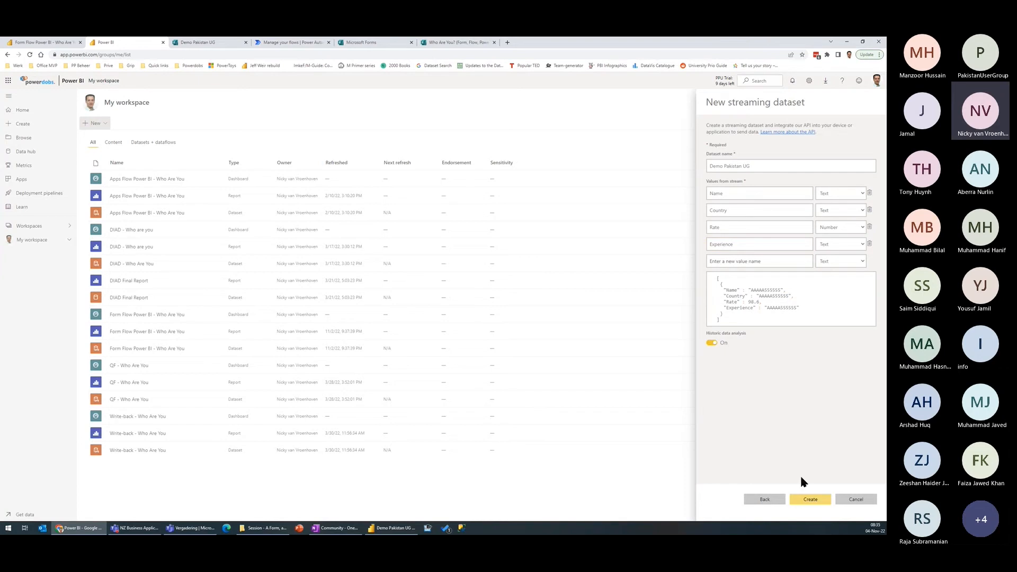
{"action": "left_click", "coordinate": [810, 500]}
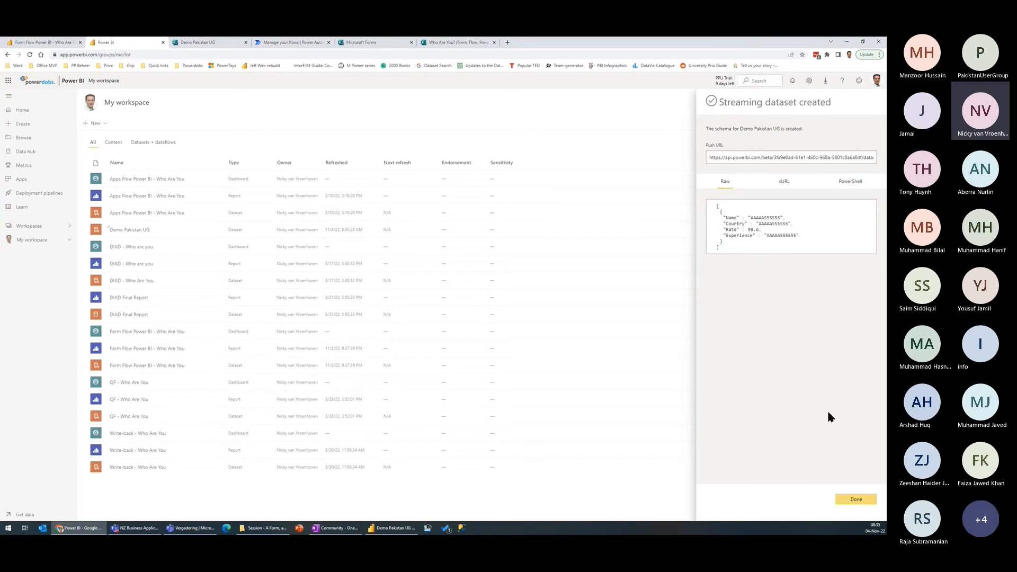
{"action": "left_click", "coordinate": [856, 500]}
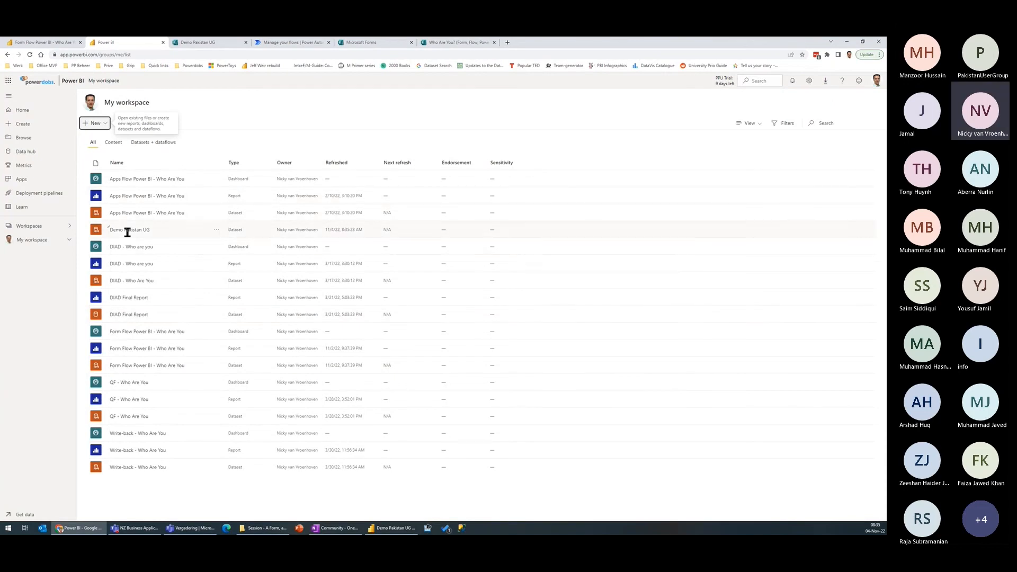
- Edit the Demo Pakistan UG dataset to turn historic data analysis off and save the change
{"action": "left_click", "coordinate": [215, 230]}
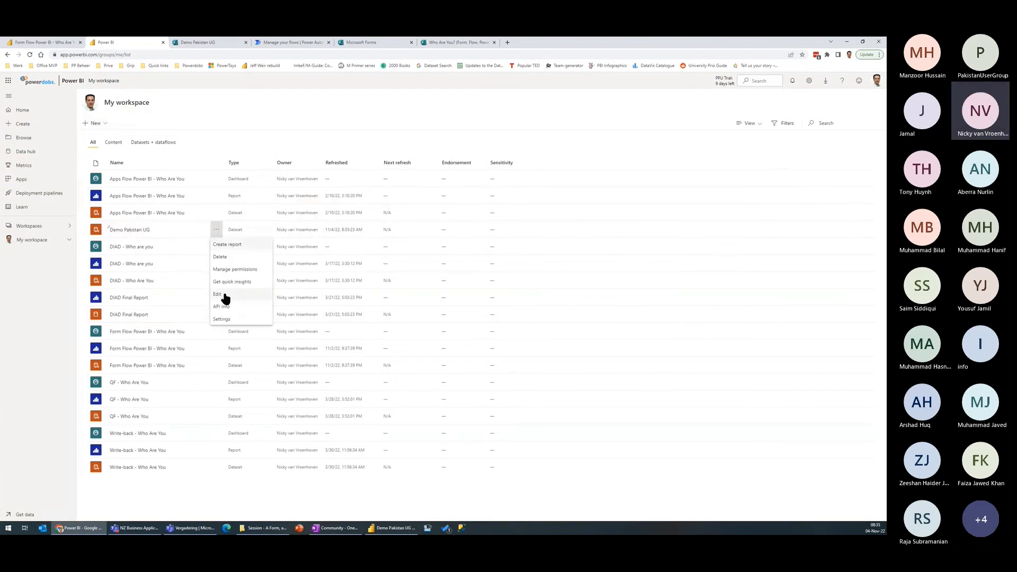
{"action": "left_click", "coordinate": [219, 295]}
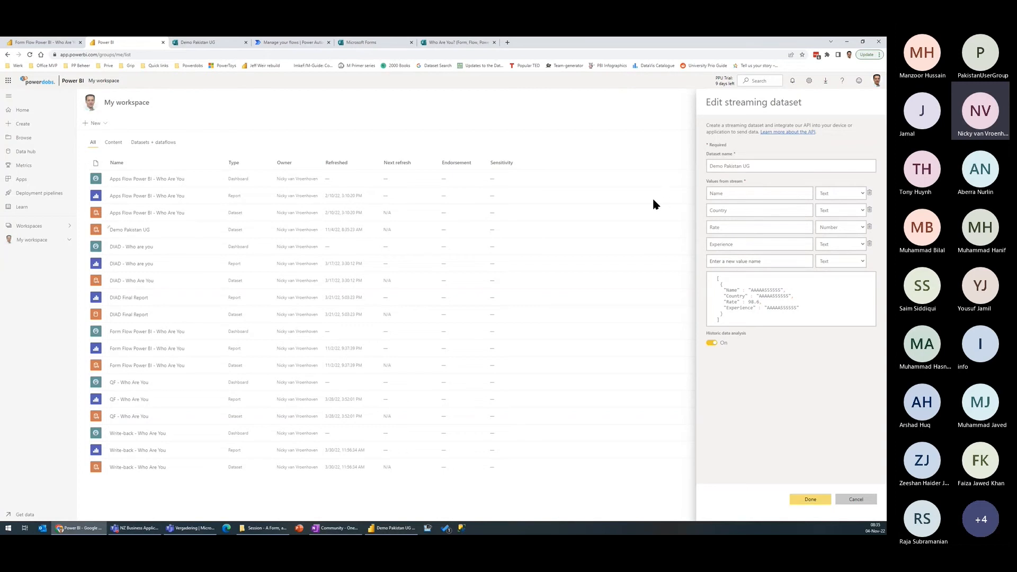
{"action": "left_click", "coordinate": [713, 345]}
{"action": "left_click", "coordinate": [810, 500]}
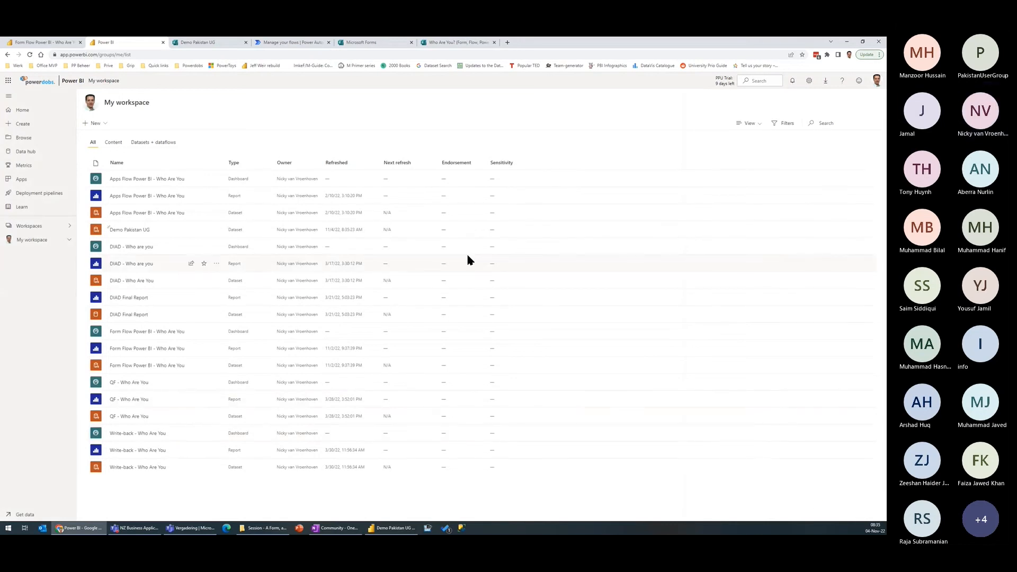
- Edit the Demo Pakistan UG dataset again to turn historic data analysis on and save it
{"action": "left_click", "coordinate": [216, 229]}
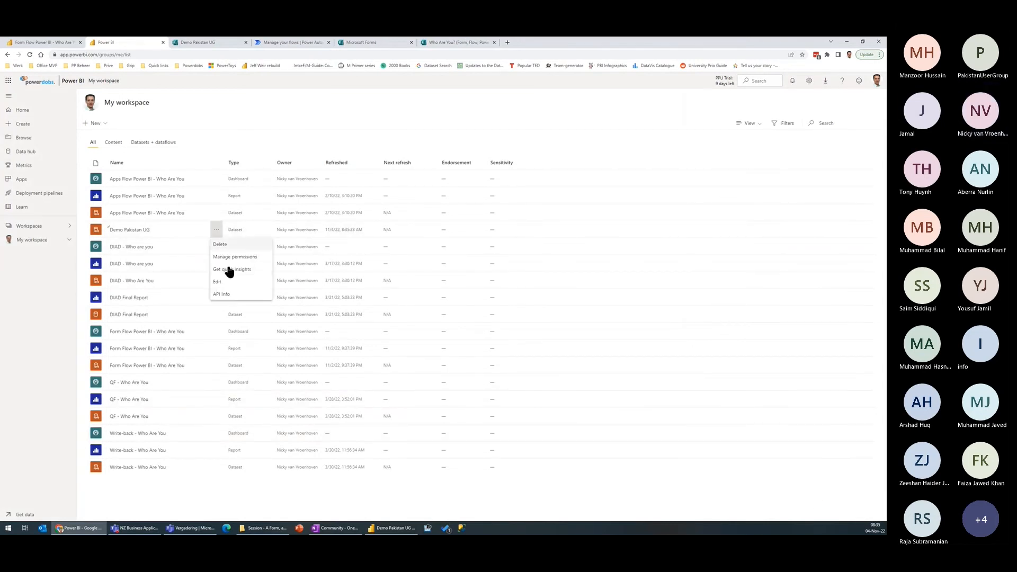
{"action": "left_click", "coordinate": [228, 282]}
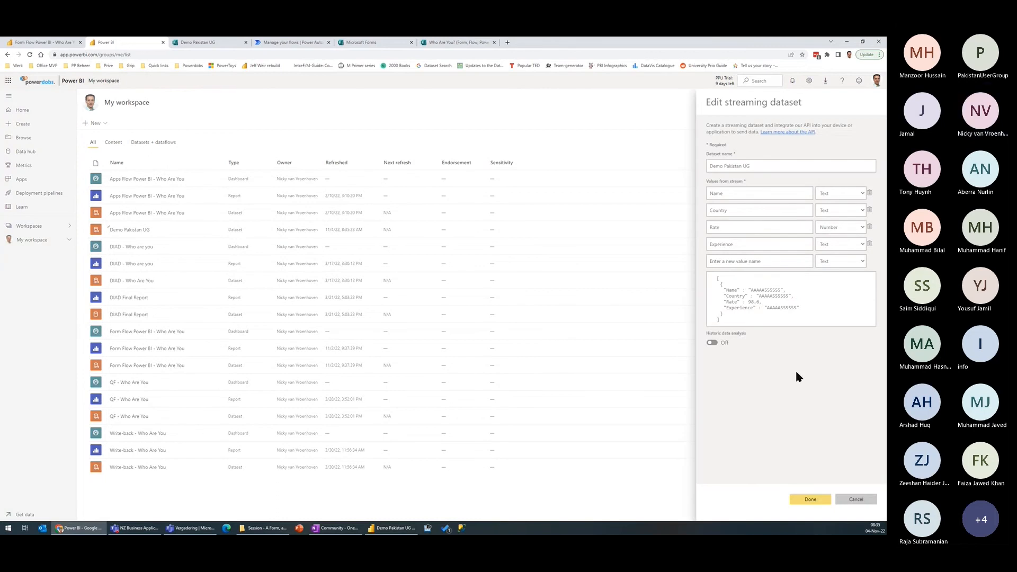
{"action": "left_click", "coordinate": [712, 343]}
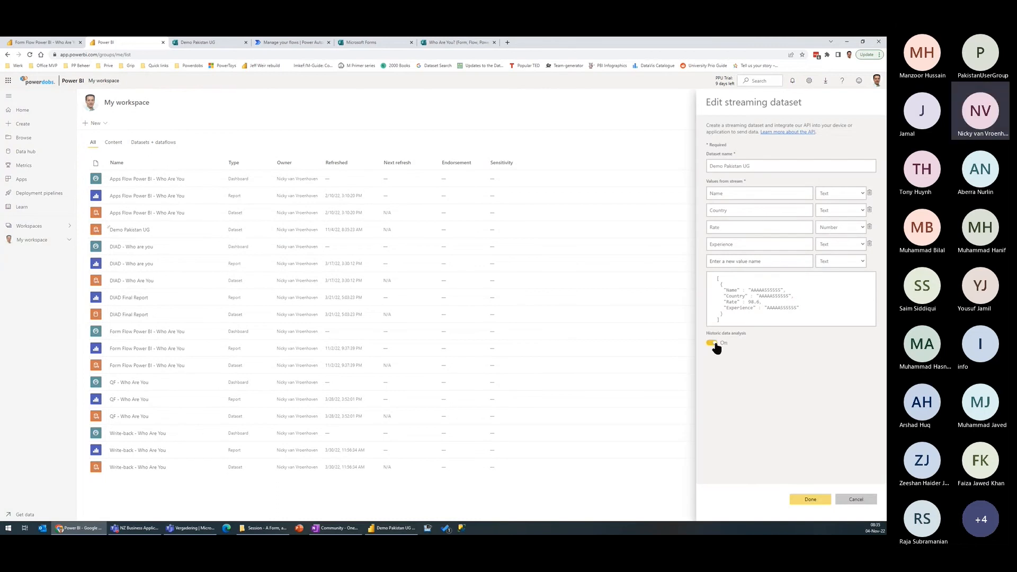
{"action": "left_click", "coordinate": [814, 502]}
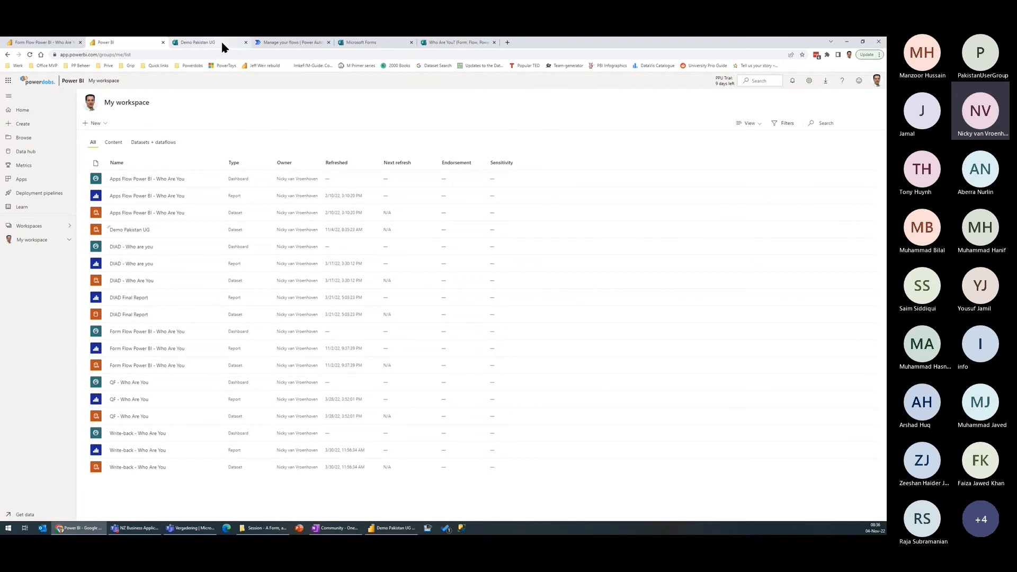
- Switch to Power Automate and open the page for creating a new flow
{"action": "mouse_move", "coordinate": [221, 39]}
{"action": "left_click", "coordinate": [291, 43]}
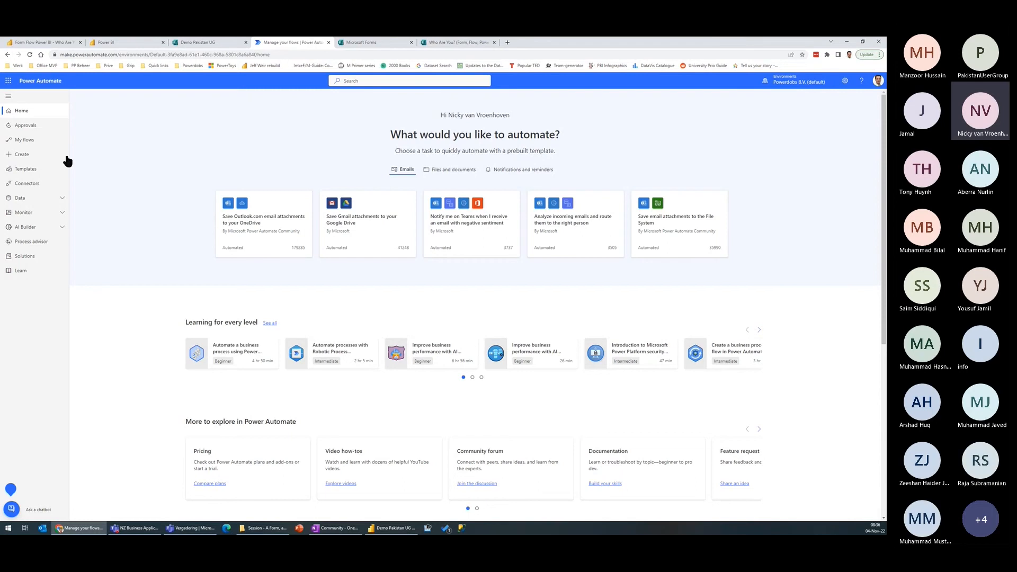
{"action": "left_click", "coordinate": [35, 155]}
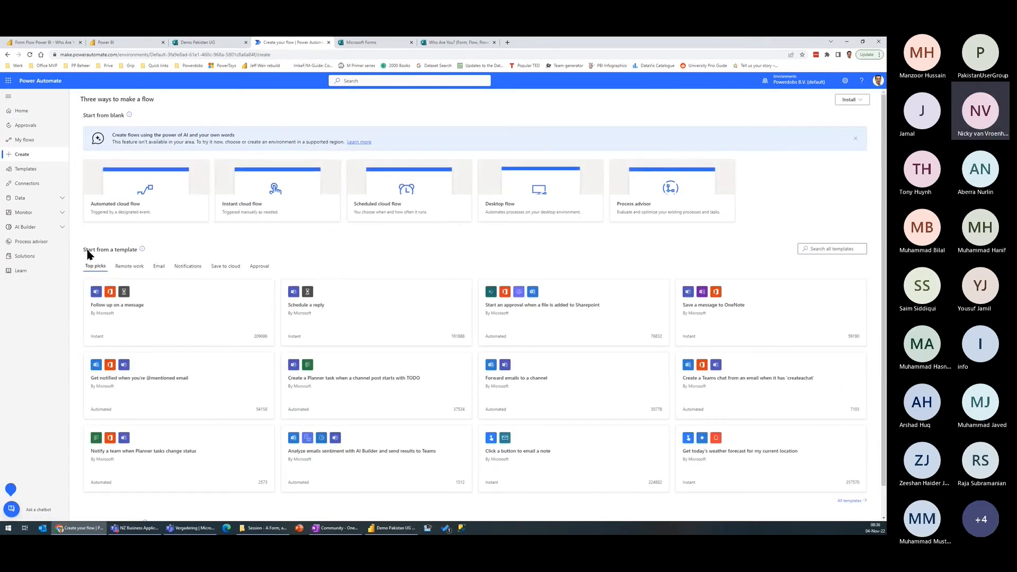
- Search the Power Automate flow templates for "forms power bi"
{"action": "left_click", "coordinate": [32, 170]}
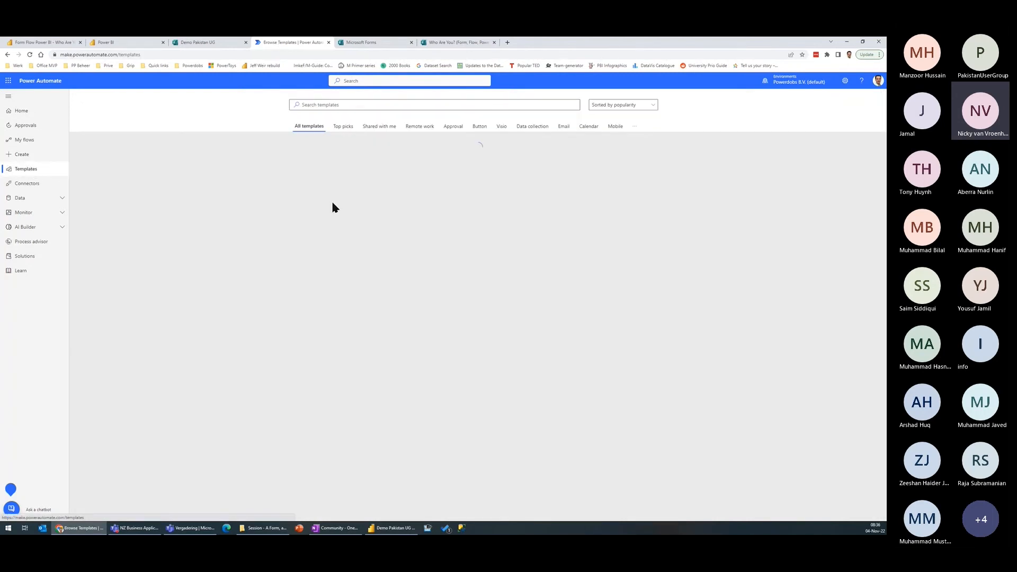
{"action": "left_click", "coordinate": [351, 103]}
{"action": "type", "text": "fo"}
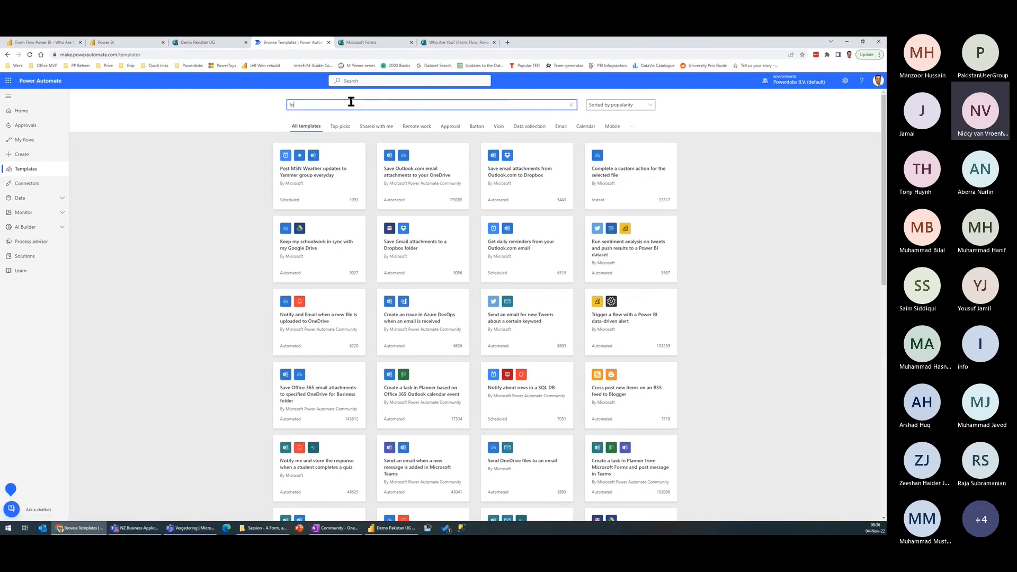
{"action": "type", "text": "rms power bi"}
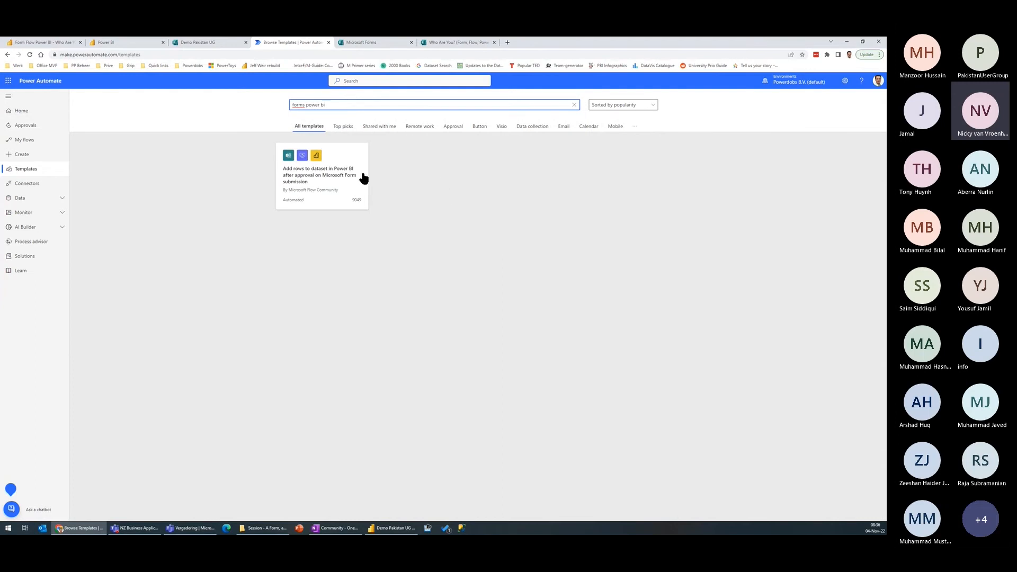
- Open the template "Add rows to dataset in Power BI after approval on Microsoft Form submission" in a new tab and continue with its connections
{"action": "left_click", "coordinate": [325, 170], "text": "ctrl"}
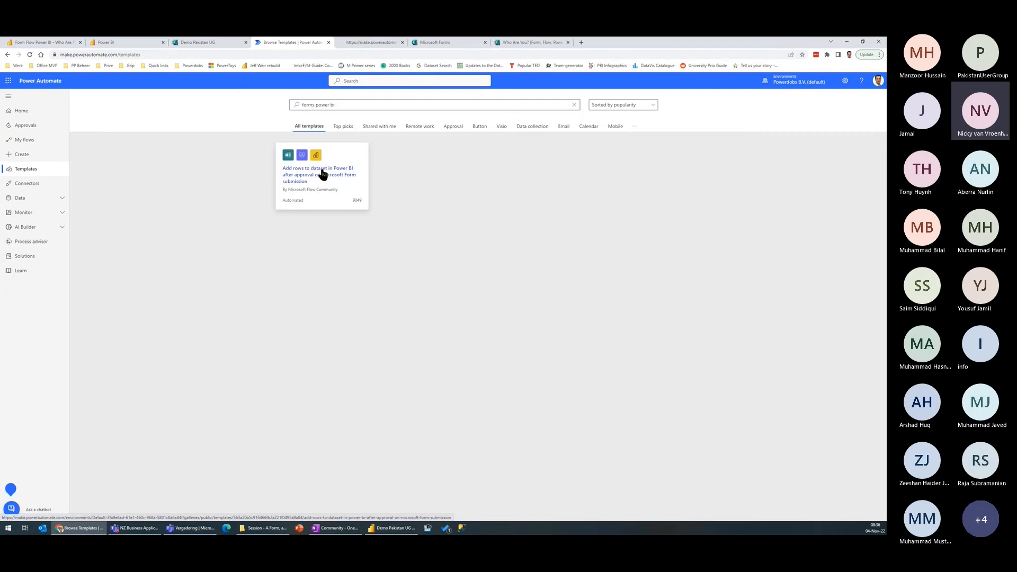
{"action": "left_click", "coordinate": [375, 44]}
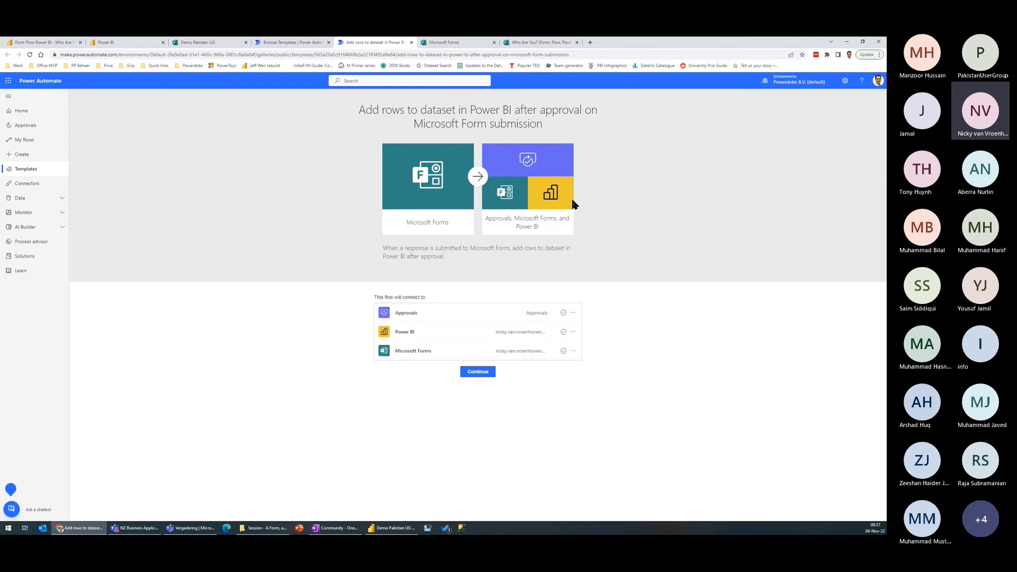
{"action": "left_click", "coordinate": [480, 373]}
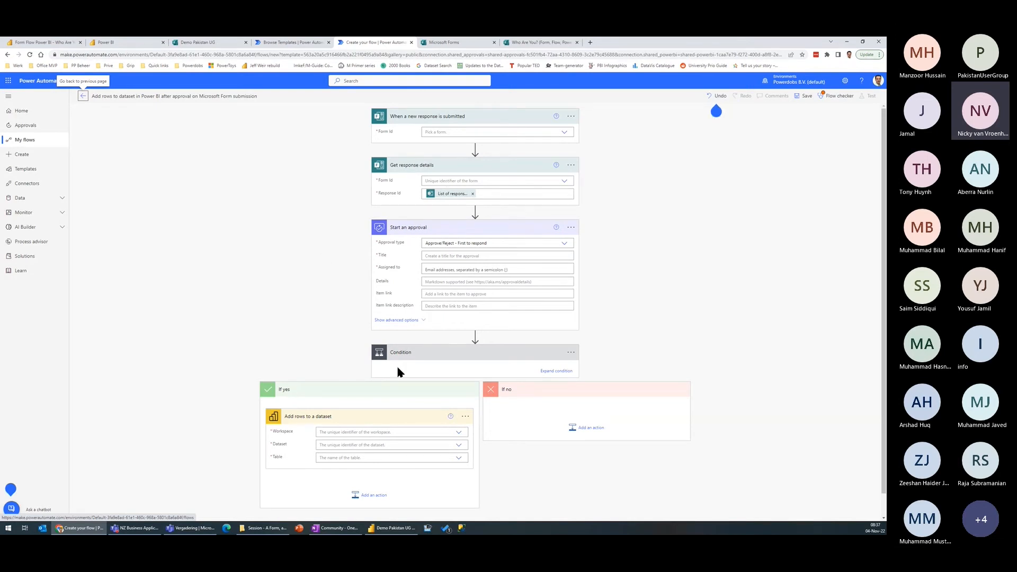
- Review the template flow's steps and the approval action's options, then close the flow without saving it
{"action": "scroll", "coordinate": [410, 386], "scroll_direction": "down", "scroll_amount": 1}
{"action": "scroll", "coordinate": [411, 387], "scroll_direction": "down", "scroll_amount": 1}
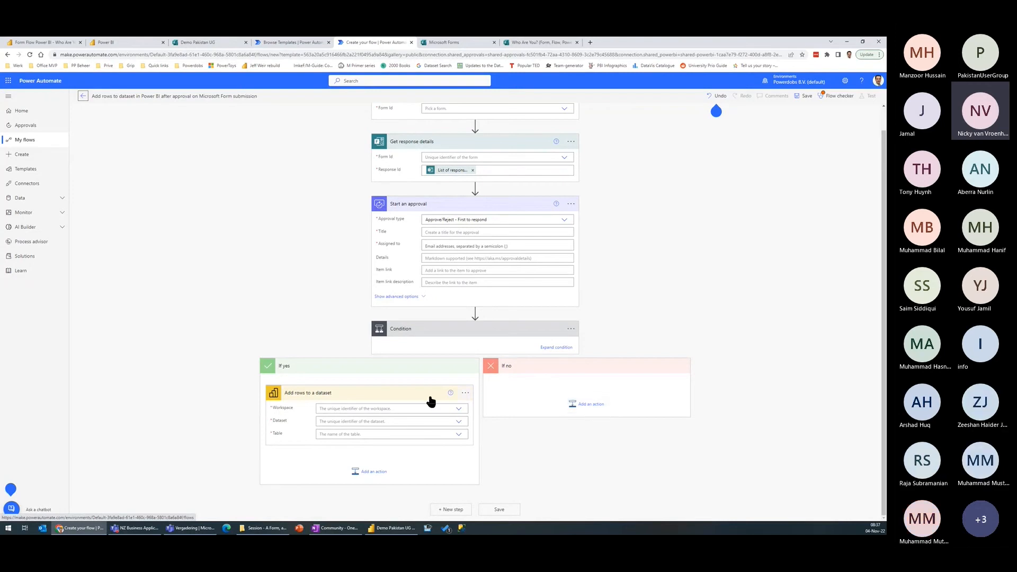
{"action": "scroll", "coordinate": [466, 279], "scroll_direction": "up", "scroll_amount": 1}
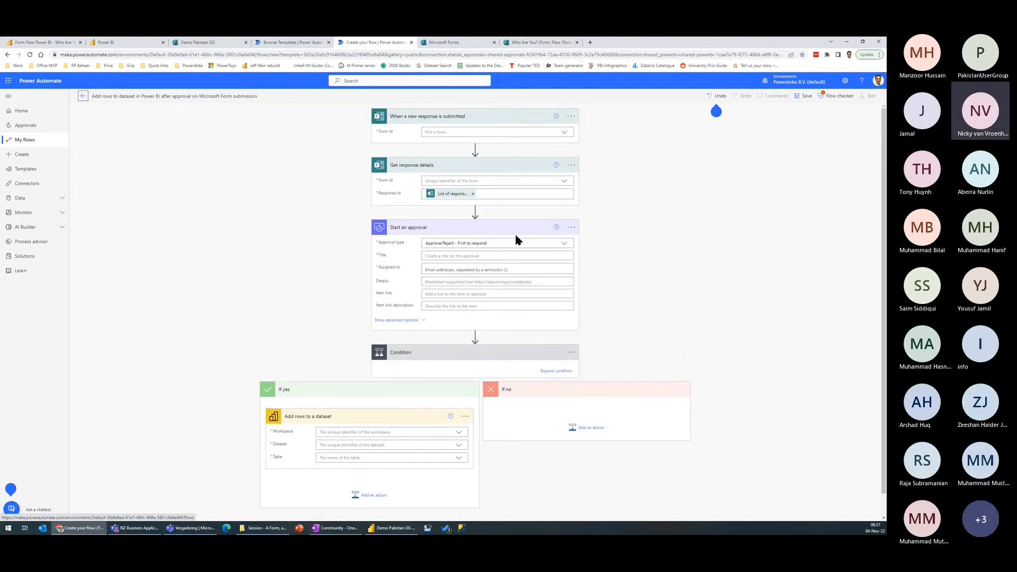
{"action": "left_click", "coordinate": [571, 228]}
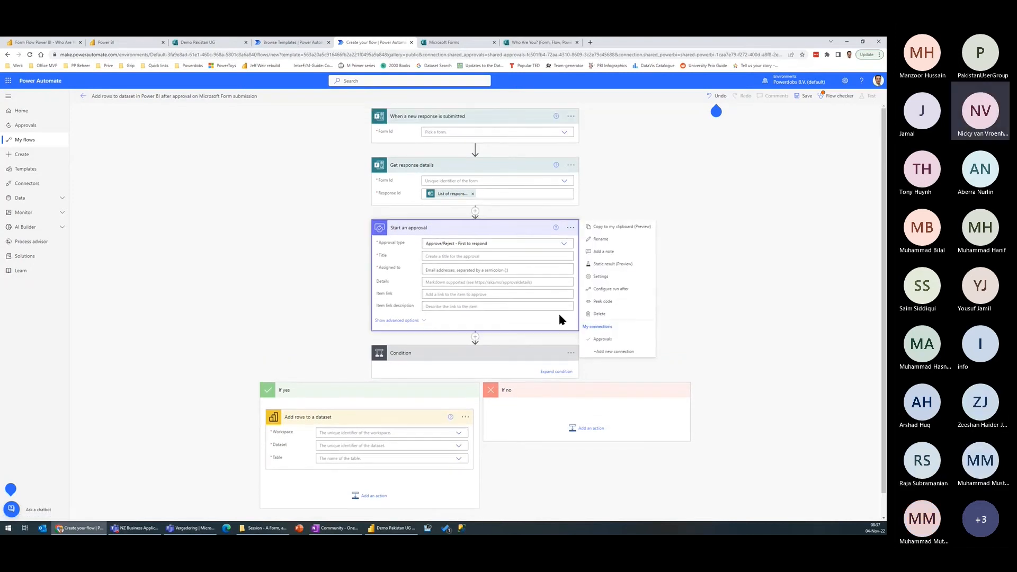
{"action": "left_click", "coordinate": [301, 271]}
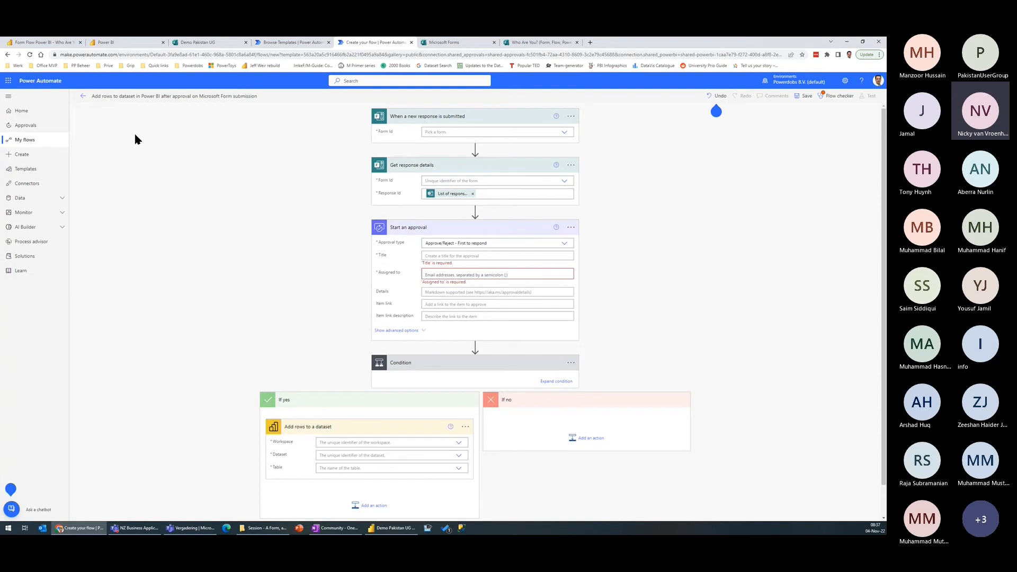
{"action": "middle_click", "coordinate": [364, 44]}
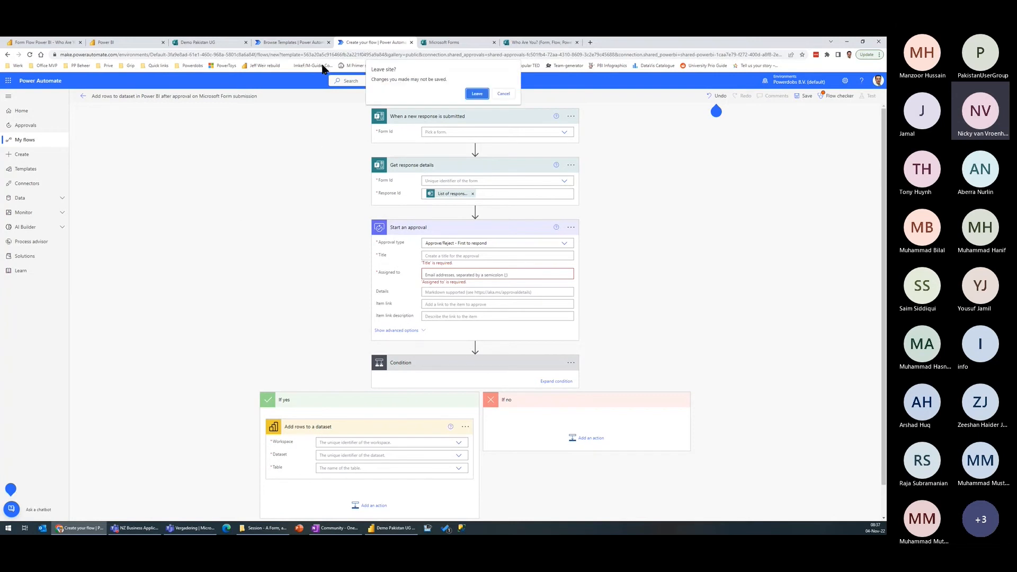
{"action": "left_click", "coordinate": [478, 91]}
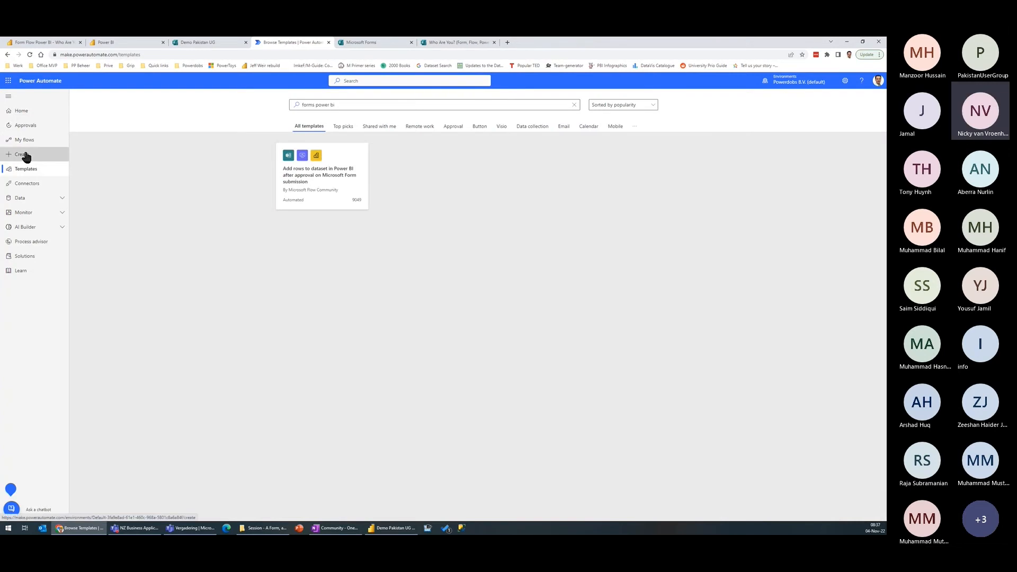
- Start an automated cloud flow from blank and name it "Demo Pakistan UG"
{"action": "left_click", "coordinate": [25, 155]}
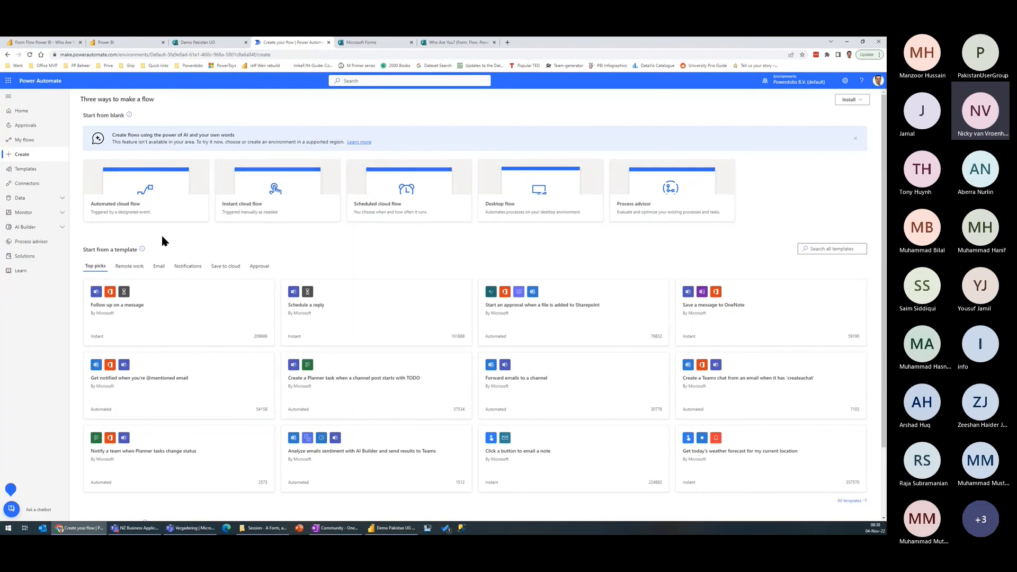
{"action": "left_click", "coordinate": [125, 213]}
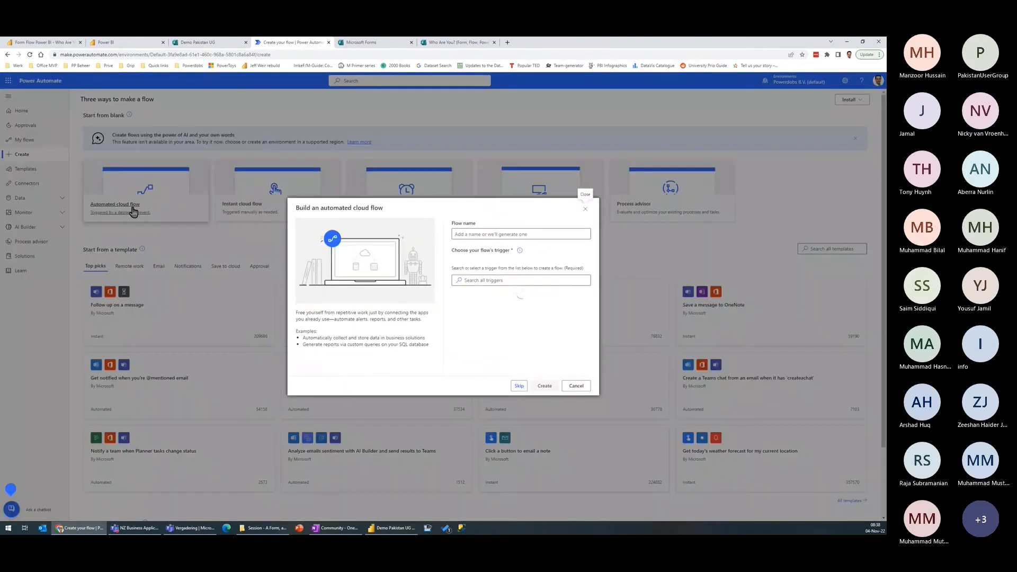
{"action": "left_click", "coordinate": [480, 236]}
{"action": "type", "text": "Demo Pakistan UG"}
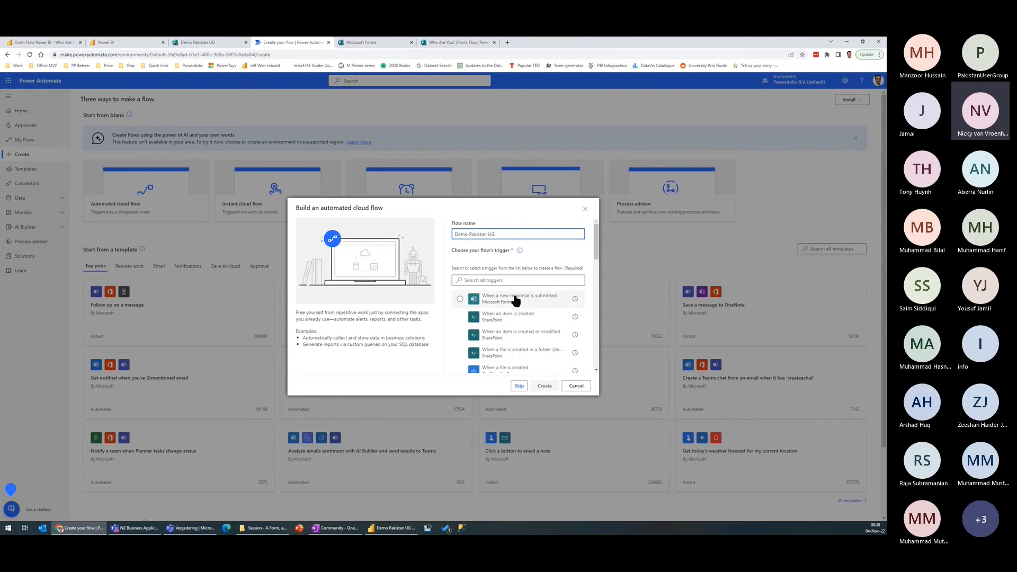
- Find the Microsoft Forms trigger "When a new response is submitted" by searching for "forms" and create the flow with it
{"action": "left_click", "coordinate": [497, 280]}
{"action": "type", "text": "forms"}
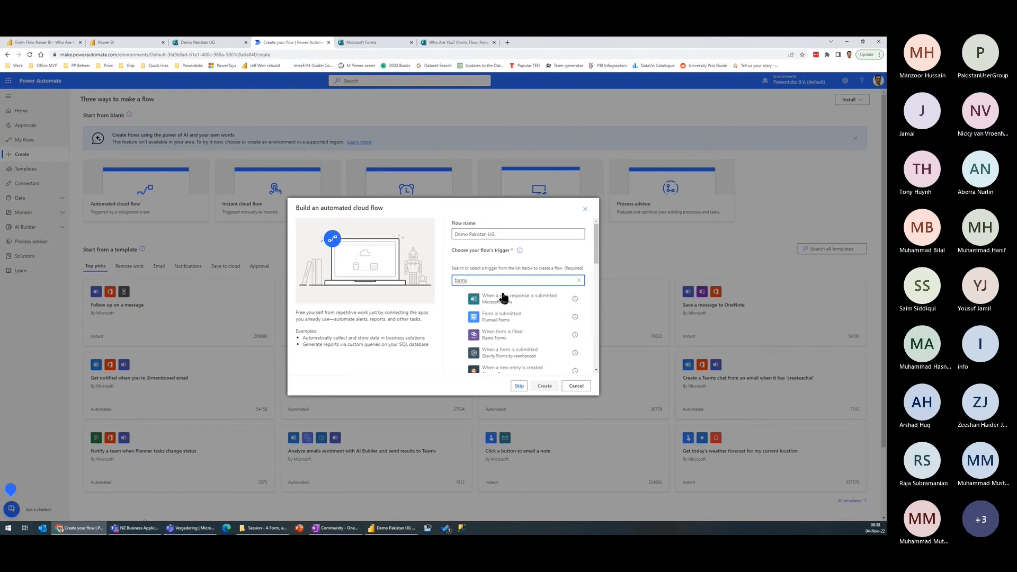
{"action": "left_click", "coordinate": [465, 300]}
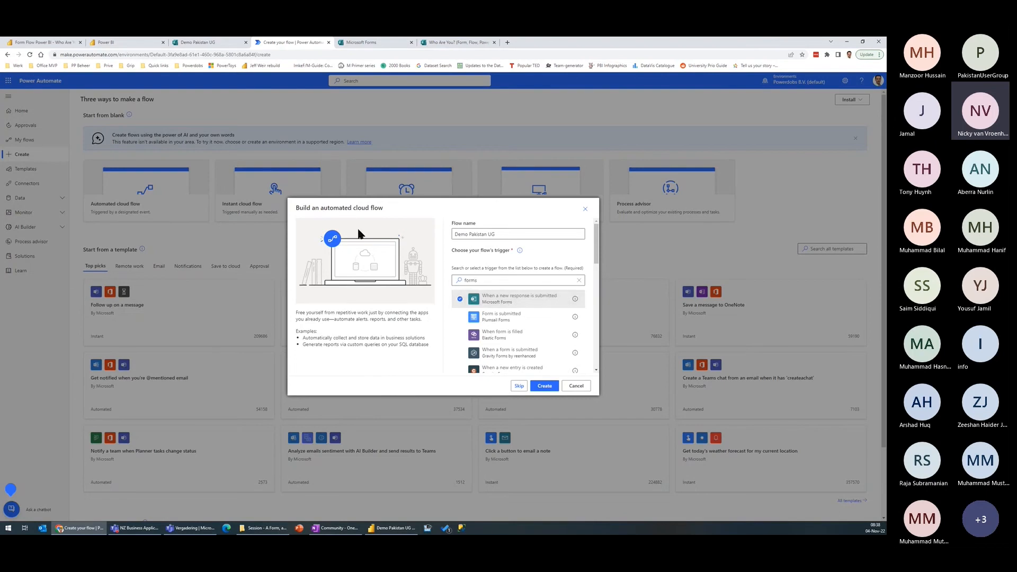
{"action": "left_click", "coordinate": [544, 386]}
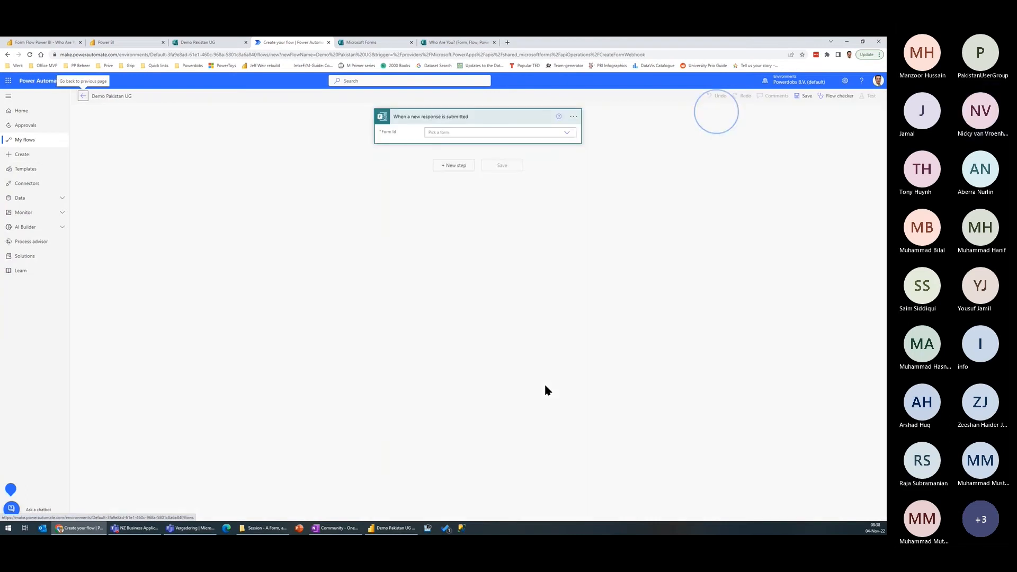
- Set the trigger's form to "Demo Pakistan UG" and add the Microsoft Forms action "Get response details" by searching for "forms"
{"action": "left_click", "coordinate": [460, 133]}
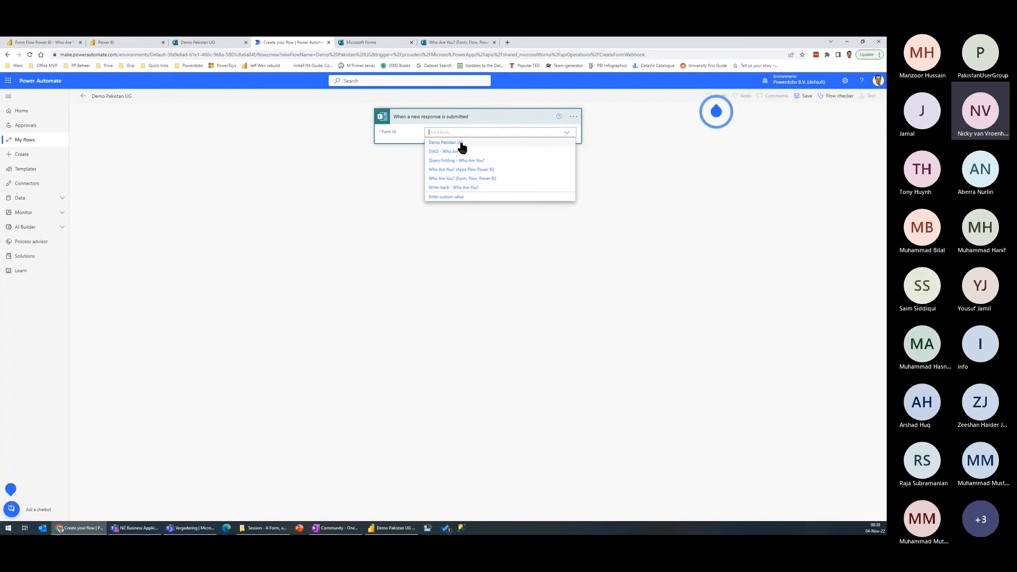
{"action": "left_click", "coordinate": [457, 144]}
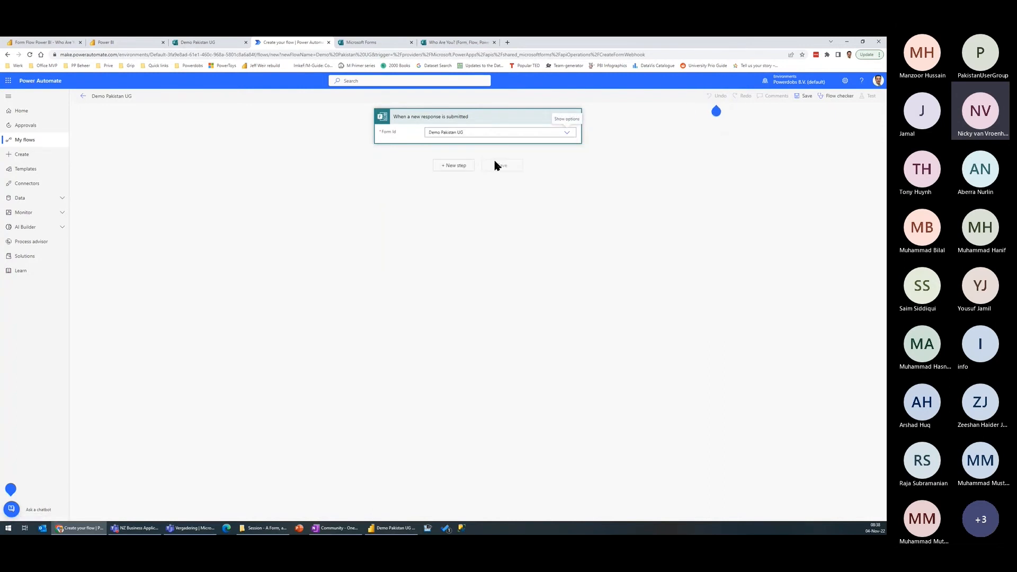
{"action": "left_click", "coordinate": [454, 165]}
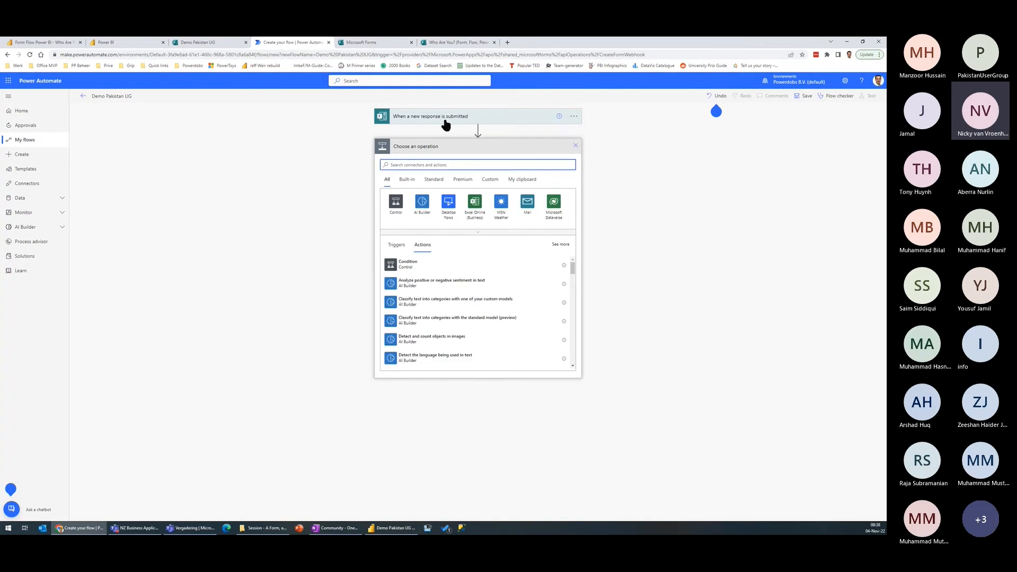
{"action": "type", "text": "froms"}
{"action": "key", "text": "BackSpace"}
{"action": "key", "text": "BackSpace"}
{"action": "key", "text": "BackSpace"}
{"action": "key", "text": "BackSpace"}
{"action": "key", "text": "BackSpace"}
{"action": "type", "text": "forms"}
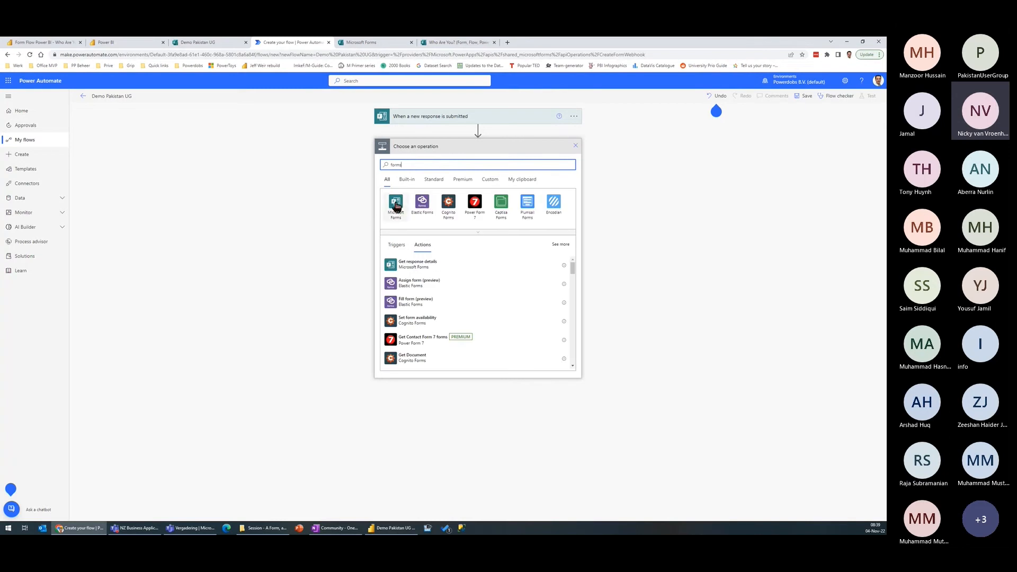
{"action": "left_click", "coordinate": [418, 265]}
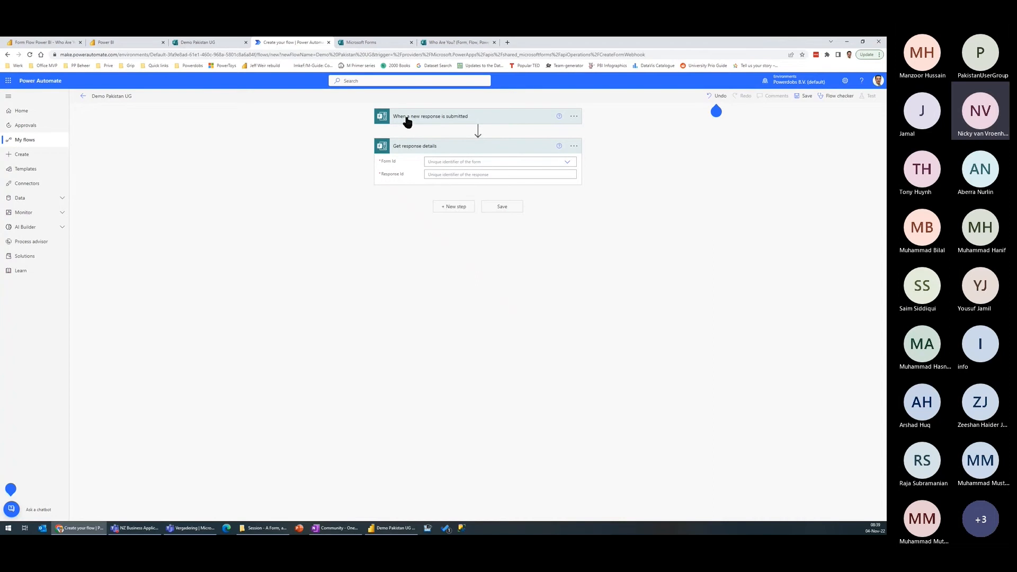
- Set the Get response details action's form to "Demo Pakistan UG" and its response ID to the trigger's dynamic Response Id
{"action": "left_click", "coordinate": [454, 165]}
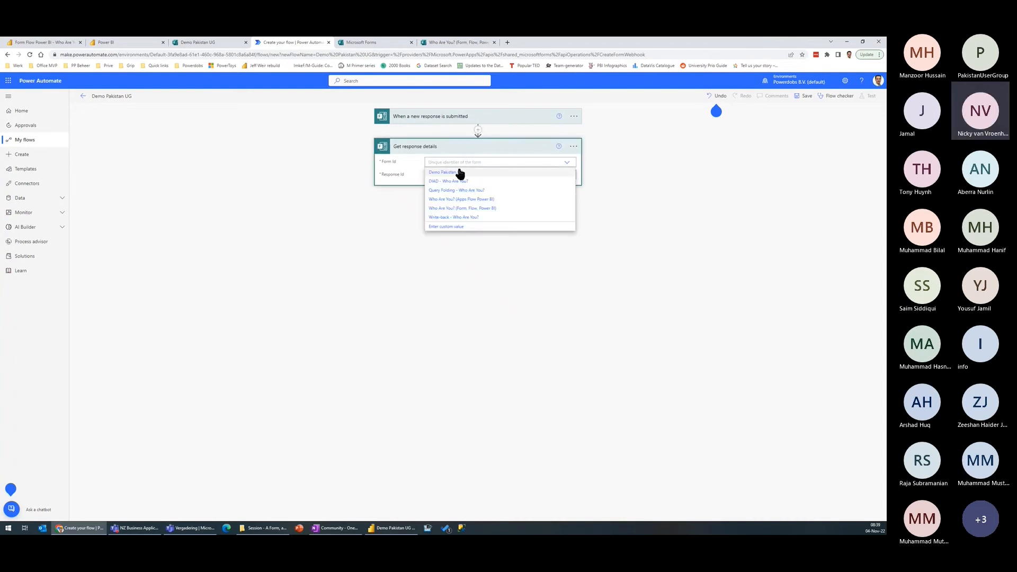
{"action": "left_click", "coordinate": [450, 172]}
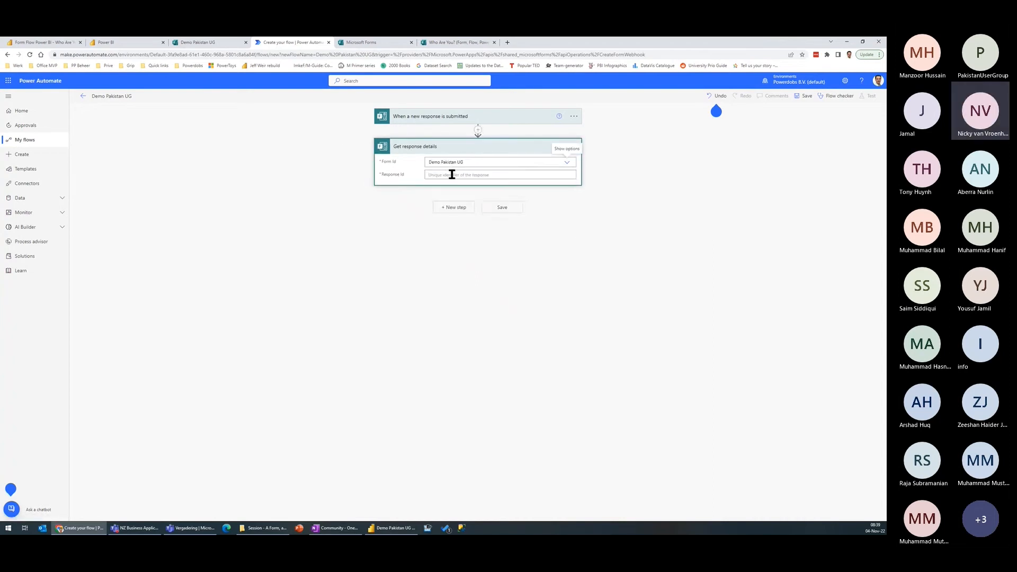
{"action": "left_click", "coordinate": [451, 175]}
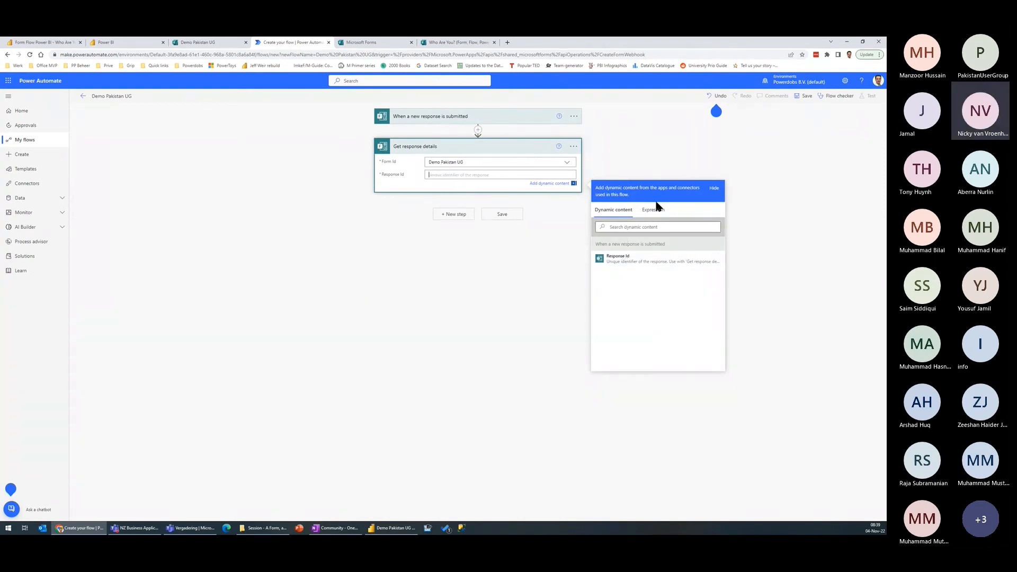
{"action": "left_click", "coordinate": [634, 260]}
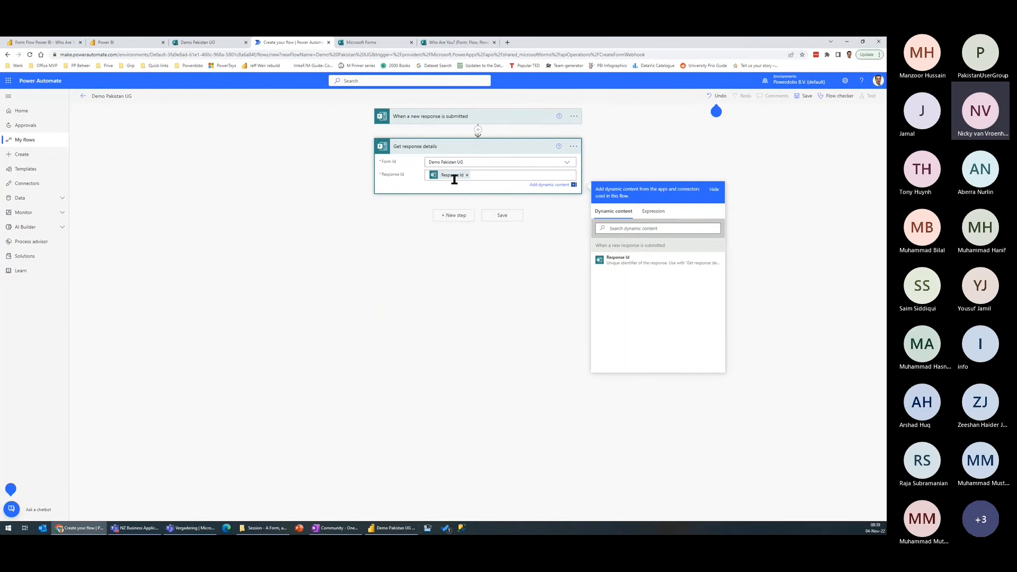
- Add the Power BI action "Add rows to a dataset" as a new step by searching for "power bi"
{"action": "left_click", "coordinate": [454, 216]}
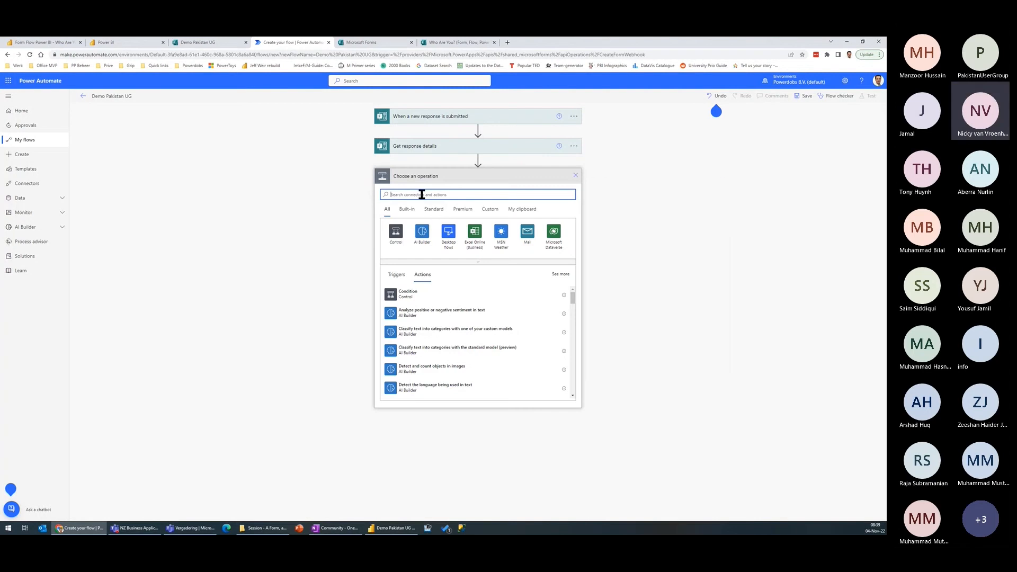
{"action": "type", "text": "power bi"}
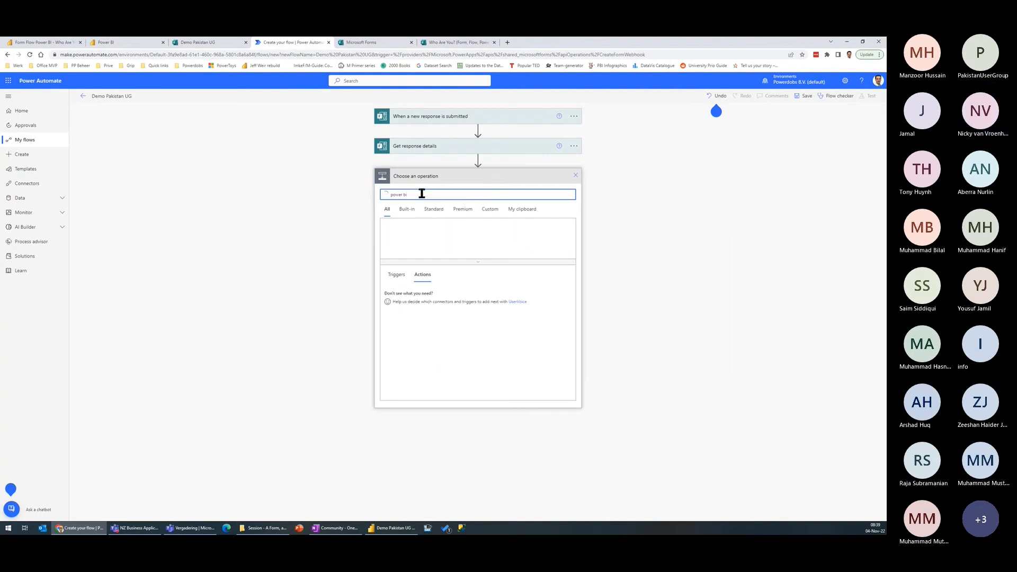
{"action": "left_click", "coordinate": [395, 233]}
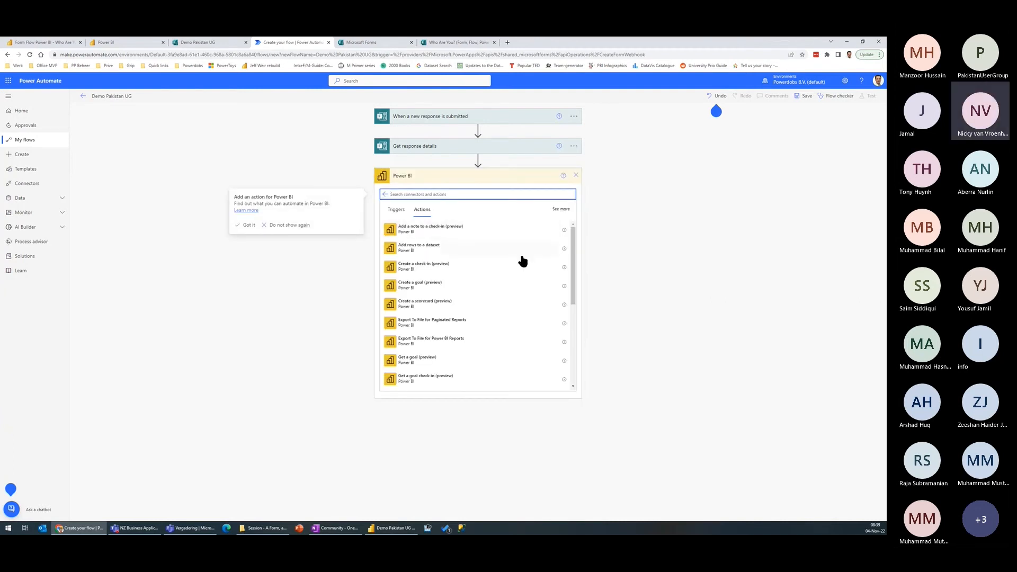
{"action": "left_click", "coordinate": [427, 251]}
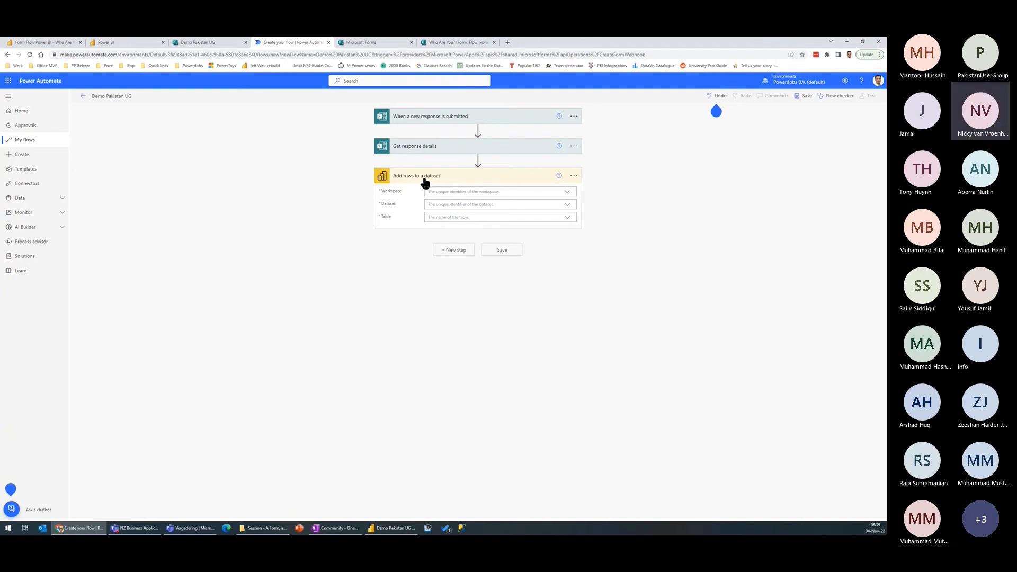
- Point the Add rows action to workspace My Workspace, dataset Demo Pakistan UG and table RealTimeData
{"action": "left_click", "coordinate": [475, 190]}
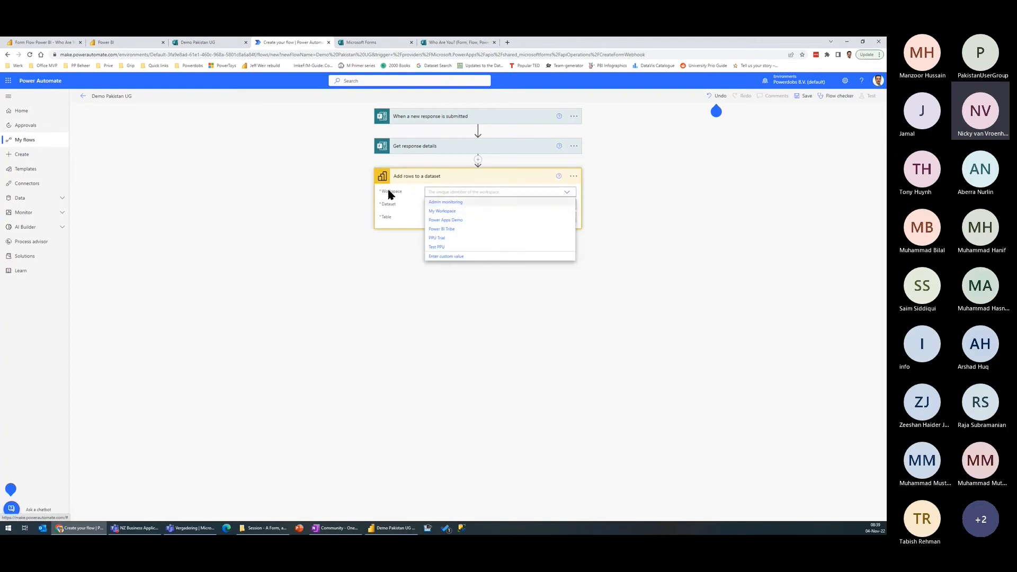
{"action": "left_click", "coordinate": [445, 211]}
{"action": "left_click", "coordinate": [452, 205]}
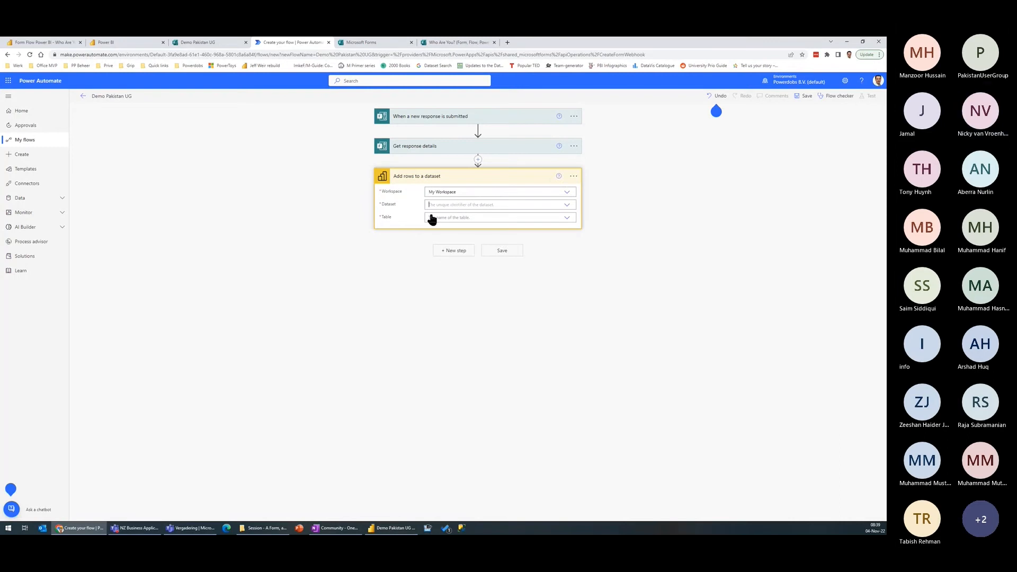
{"action": "left_click", "coordinate": [453, 225]}
{"action": "left_click", "coordinate": [479, 217]}
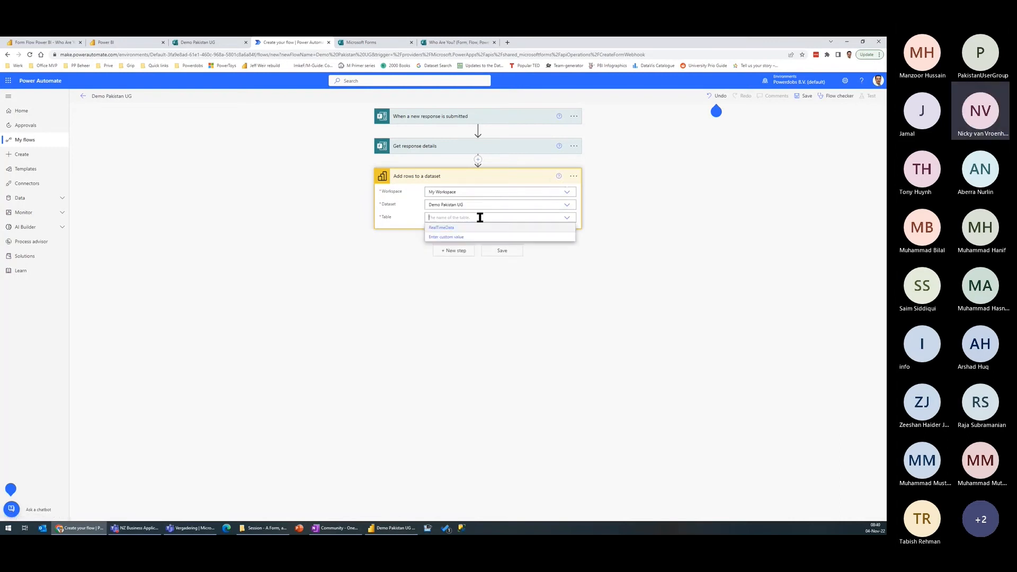
{"action": "left_click", "coordinate": [446, 227]}
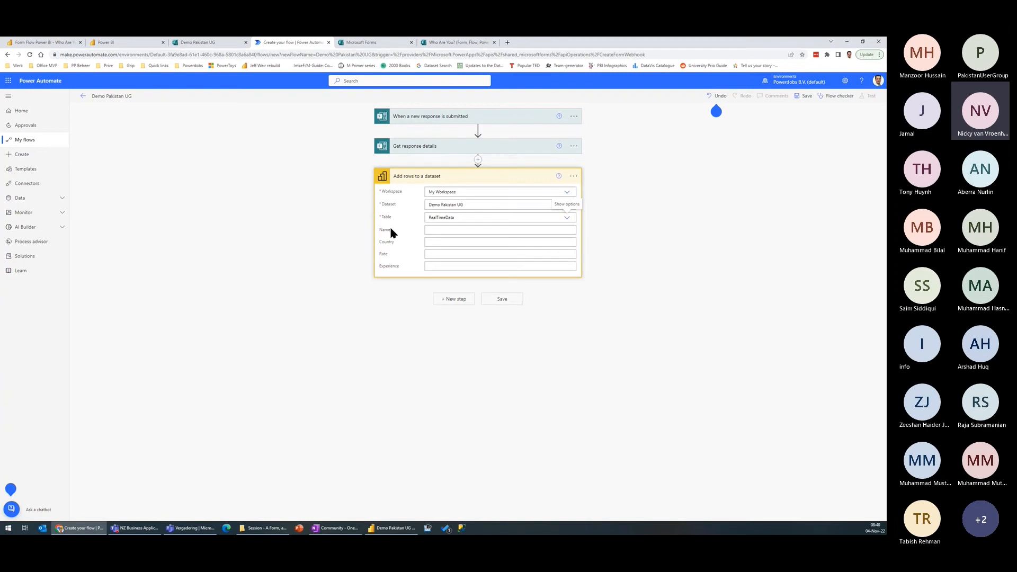
- Map Name, Country, Rate and Experience to the form answers "My name is", "What is your country of origin", "This is how awesome this bootcamp is" and "I have experience with"
{"action": "left_click", "coordinate": [468, 231]}
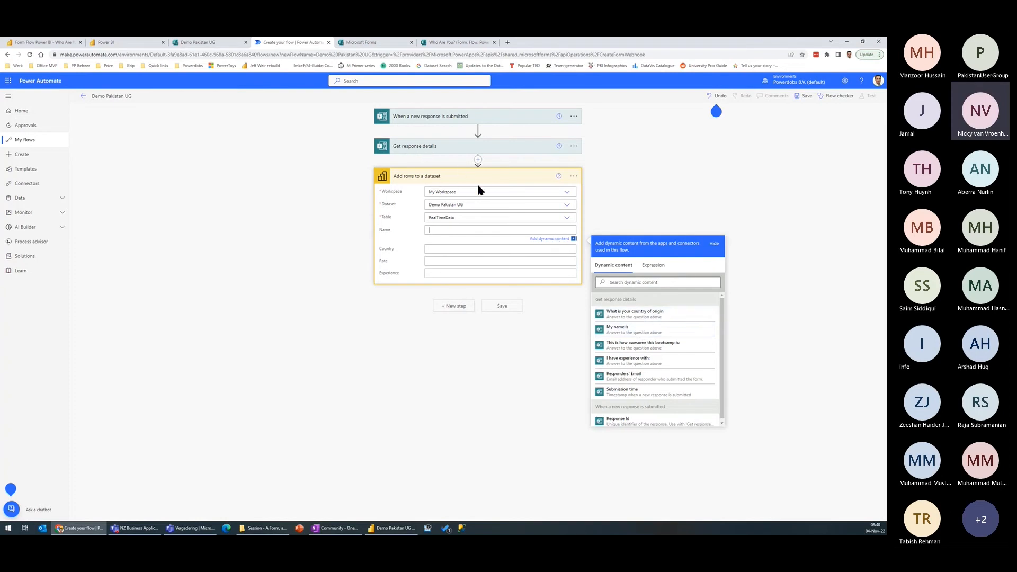
{"action": "left_click", "coordinate": [624, 331]}
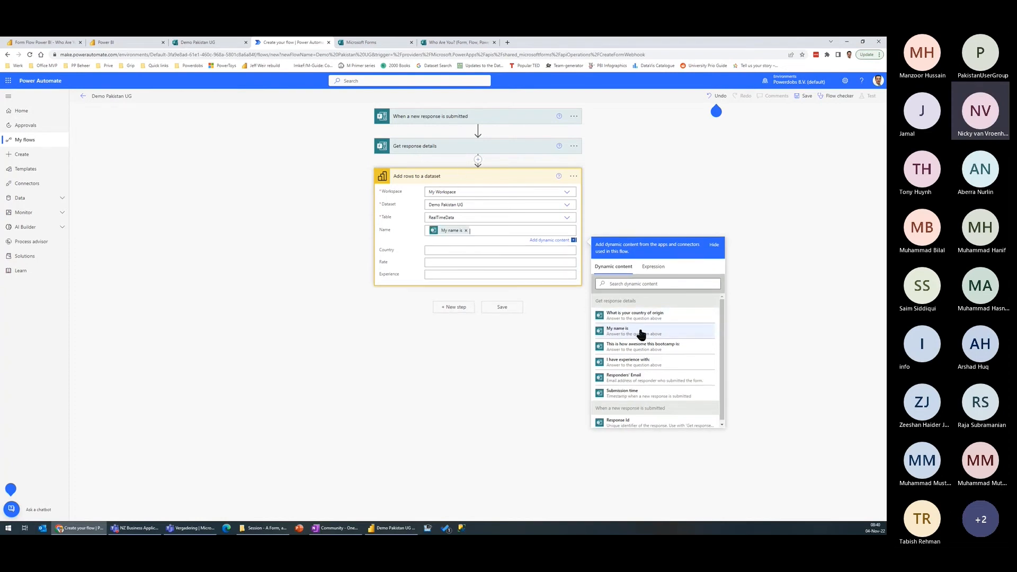
{"action": "left_click", "coordinate": [447, 249]}
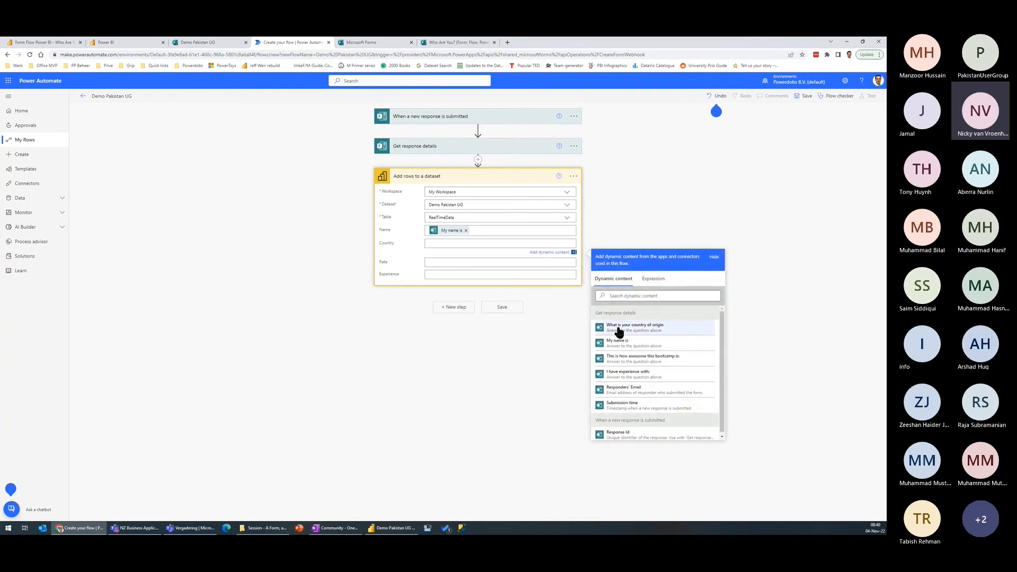
{"action": "left_click", "coordinate": [654, 328]}
{"action": "left_click", "coordinate": [457, 263]}
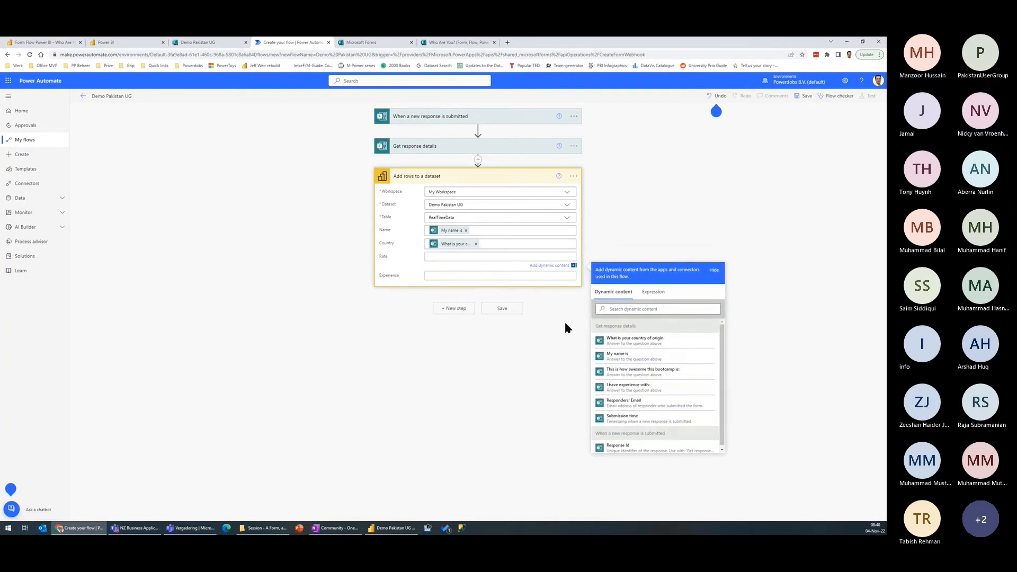
{"action": "left_click", "coordinate": [657, 371]}
{"action": "left_click", "coordinate": [466, 276]}
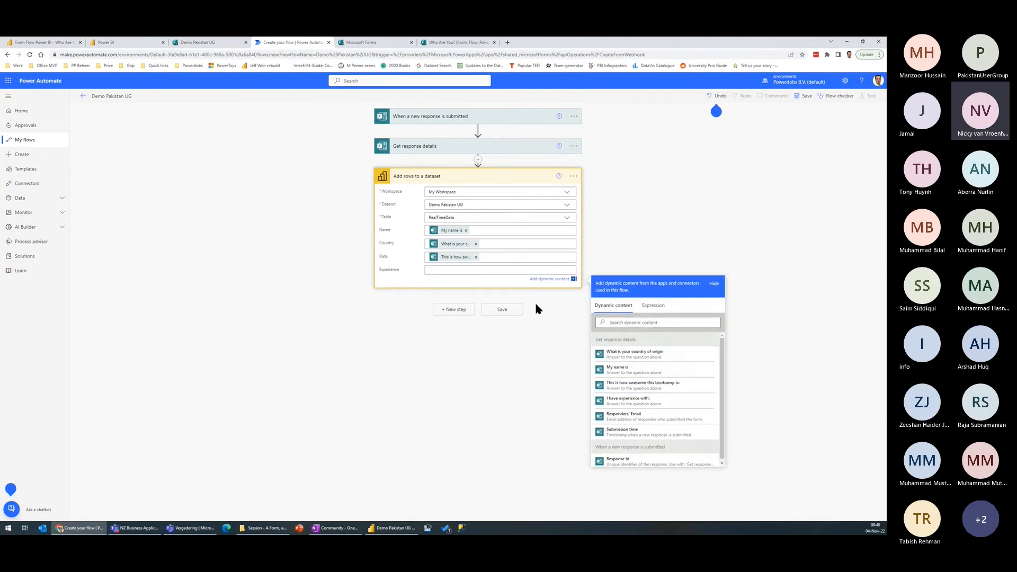
{"action": "left_click", "coordinate": [636, 402]}
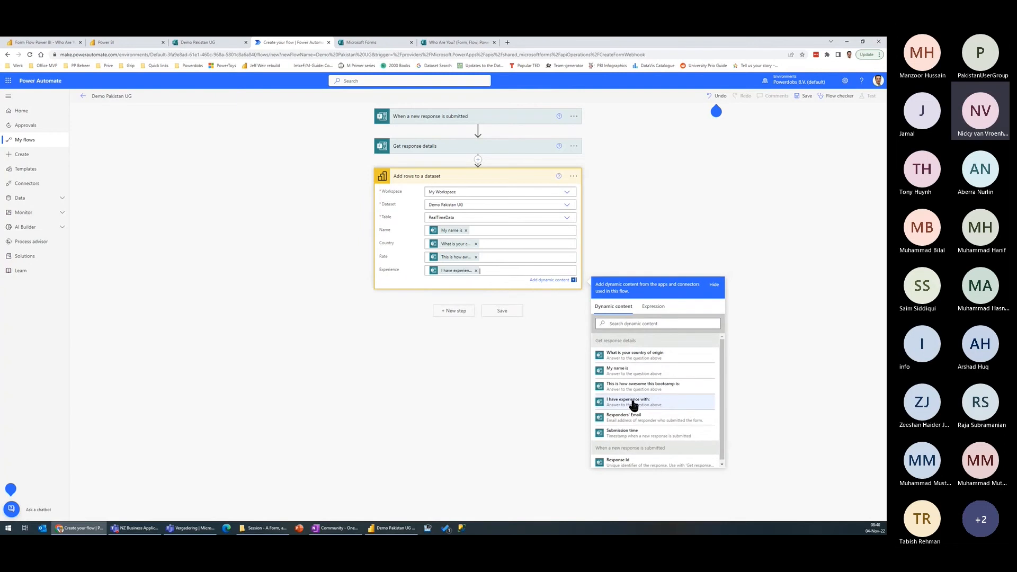
- Save the flow, dismiss the notification and start a manual test run
{"action": "left_click", "coordinate": [503, 313]}
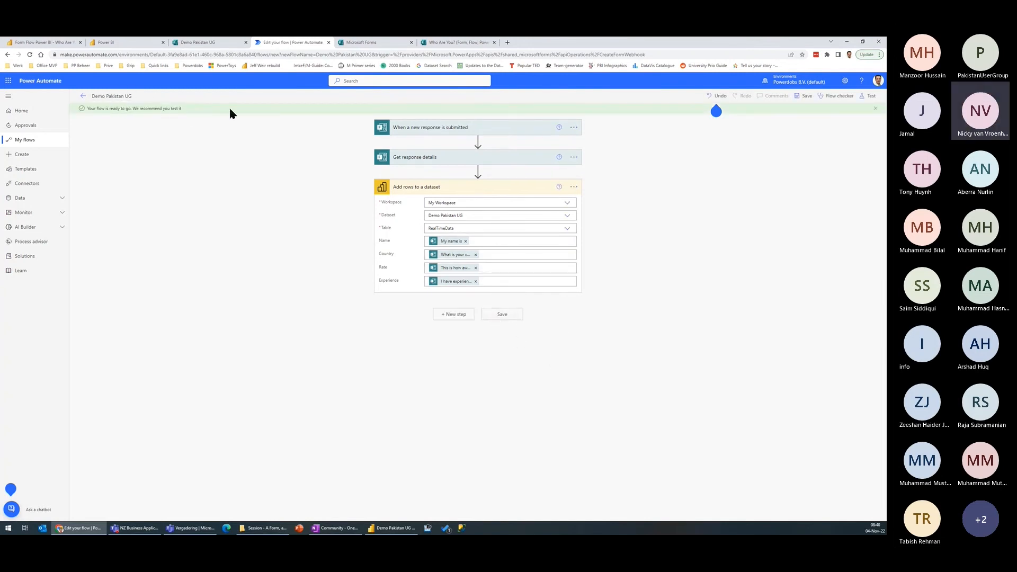
{"action": "left_click", "coordinate": [874, 109]}
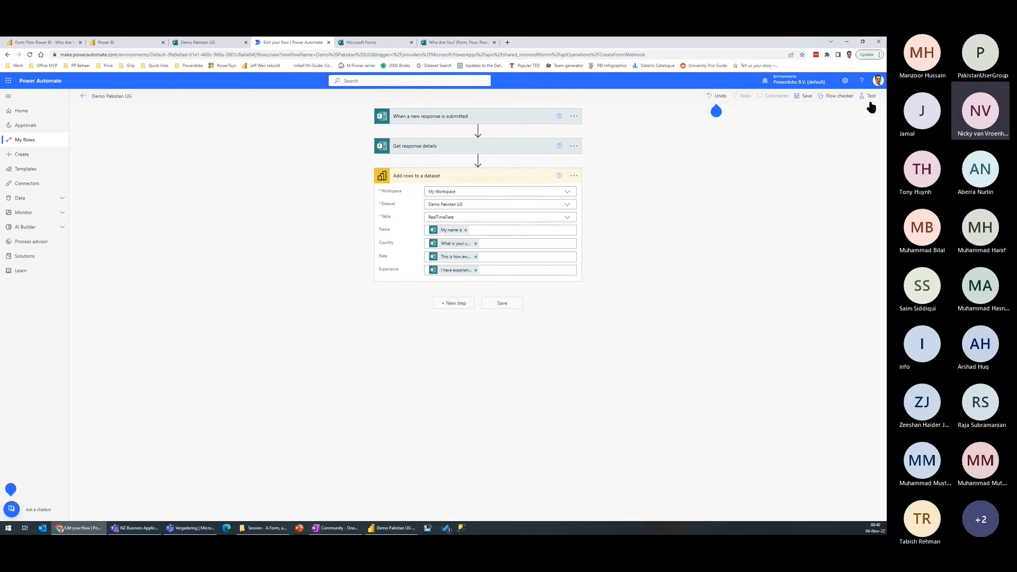
{"action": "left_click", "coordinate": [869, 96]}
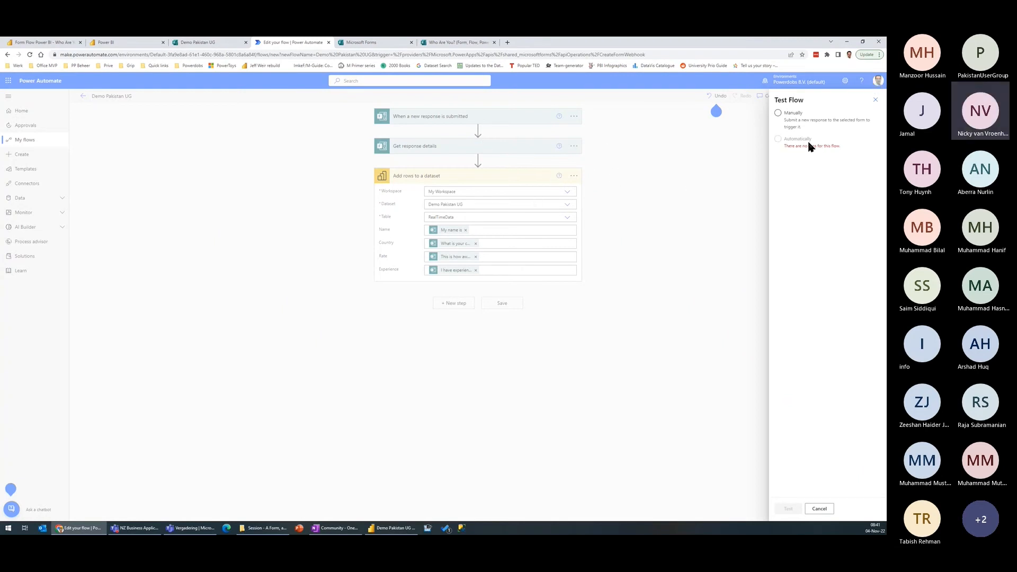
{"action": "left_click", "coordinate": [778, 113]}
{"action": "left_click", "coordinate": [789, 510]}
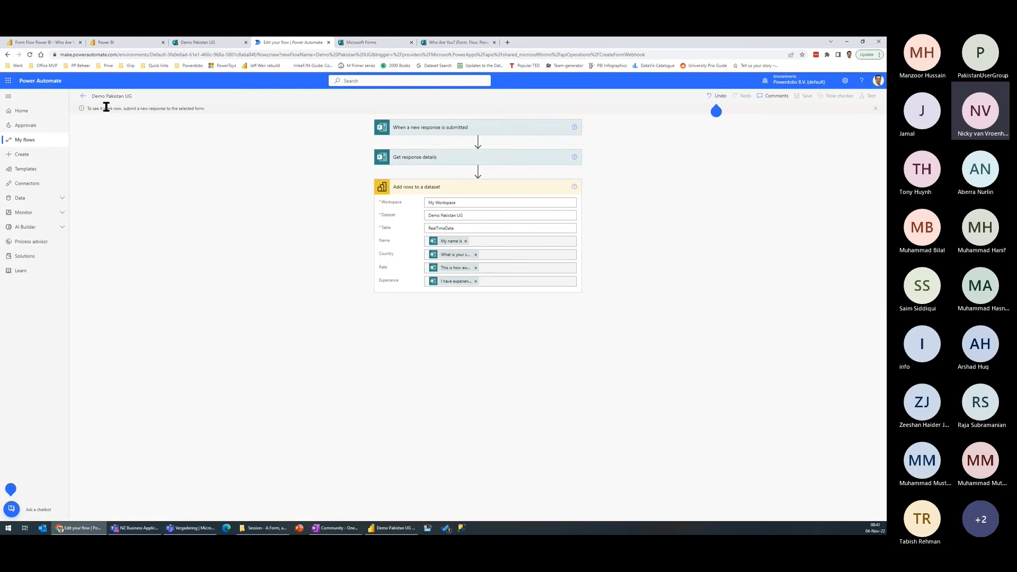
{"action": "left_click_drag", "start_coordinate": [51, 104], "coordinate": [354, 144]}
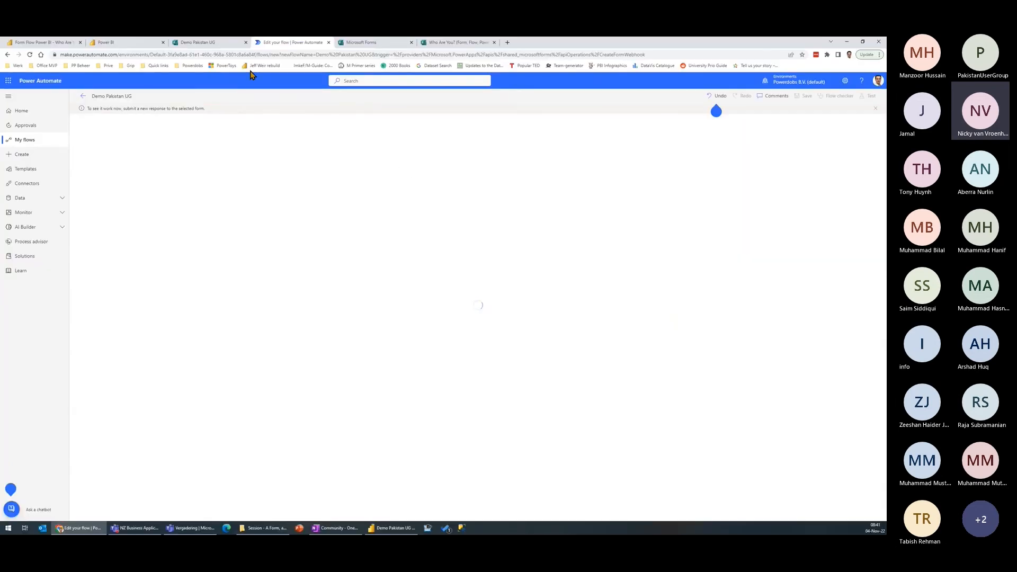
- Switch to the Demo Pakistan UG form in Microsoft Forms, preview it, and enter the respondent's name and the country Netherlands
{"action": "left_click", "coordinate": [209, 43]}
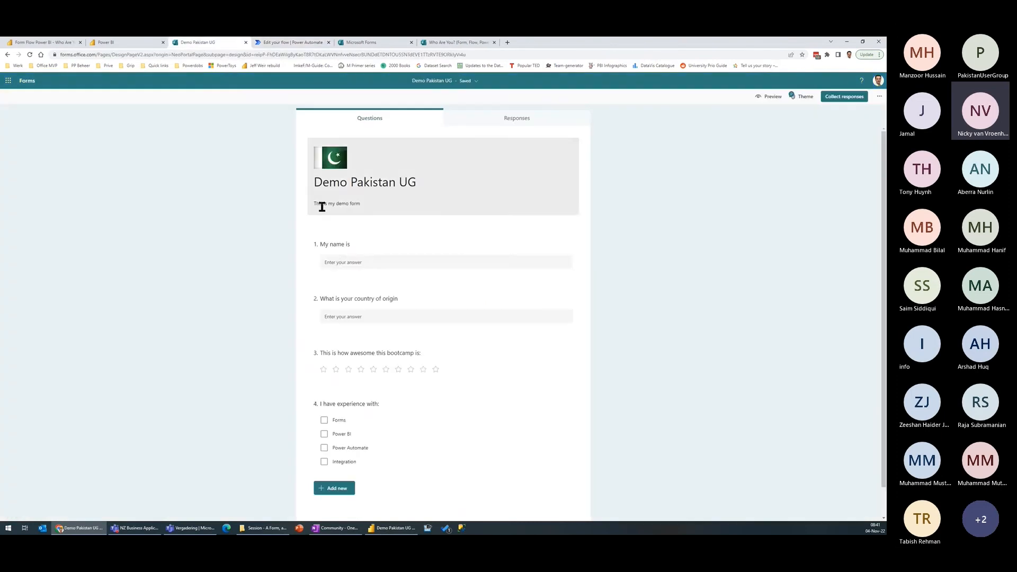
{"action": "left_click", "coordinate": [367, 262]}
{"action": "left_click", "coordinate": [772, 97]}
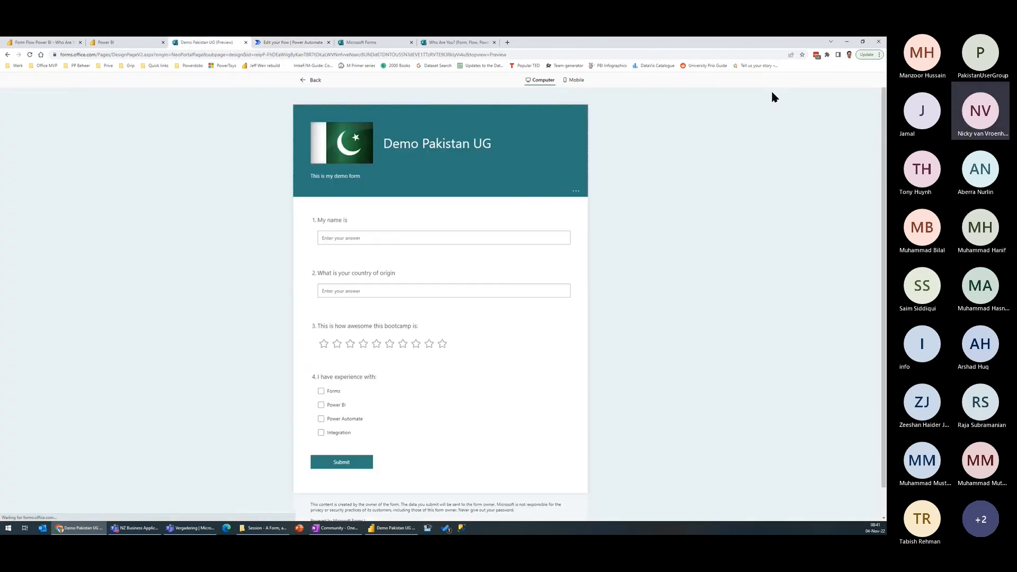
{"action": "left_click", "coordinate": [368, 236]}
{"action": "type", "text": "Nicky"}
{"action": "key", "text": "Tab"}
{"action": "type", "text": "N"}
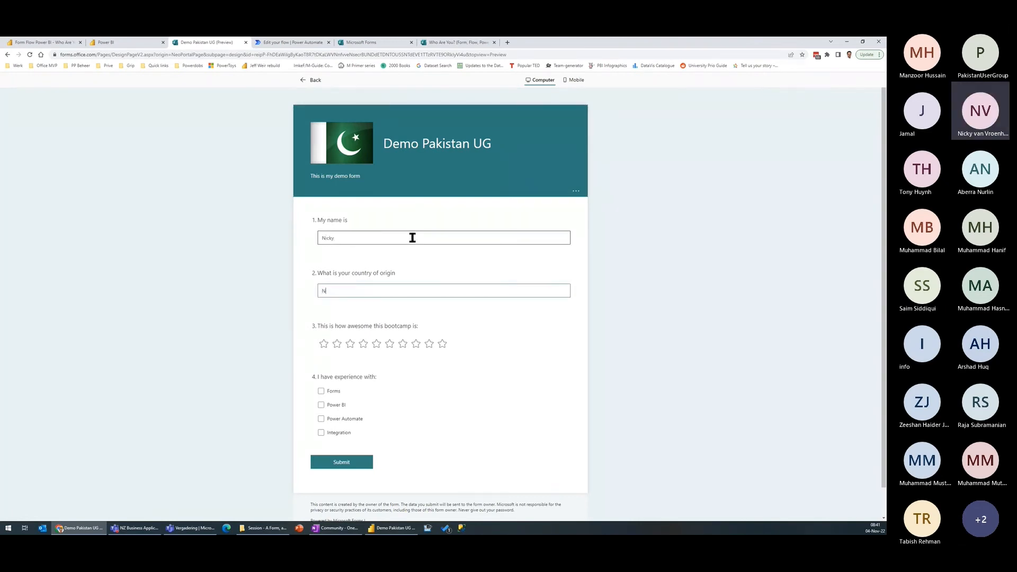
{"action": "type", "text": "etherlands"}
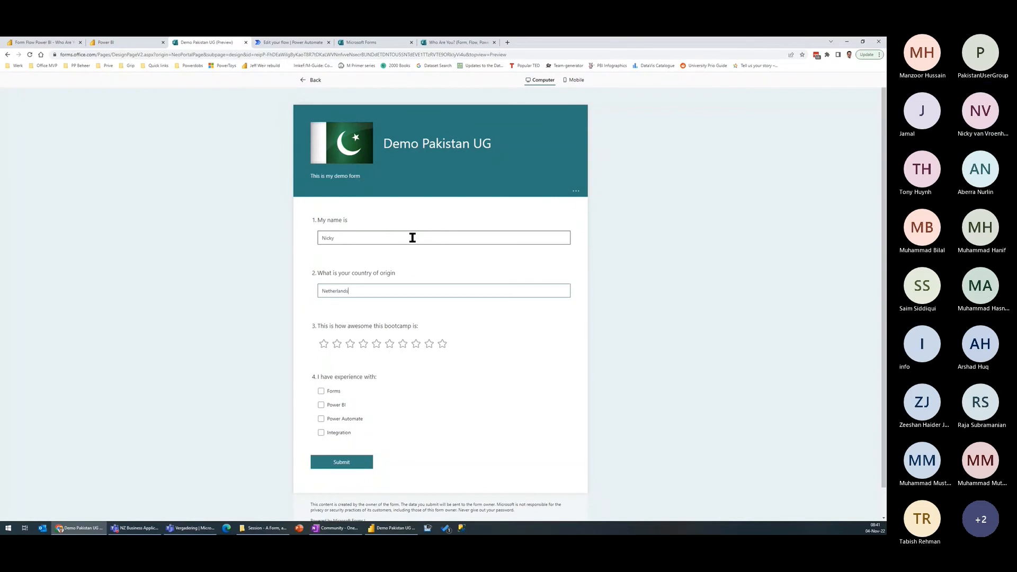
- Rate the bootcamp ten stars, choose Forms, Power BI and Integration as experience, submit the response and open another blank response
{"action": "left_click", "coordinate": [442, 343]}
{"action": "scroll", "coordinate": [296, 365], "scroll_direction": "down", "scroll_amount": 1}
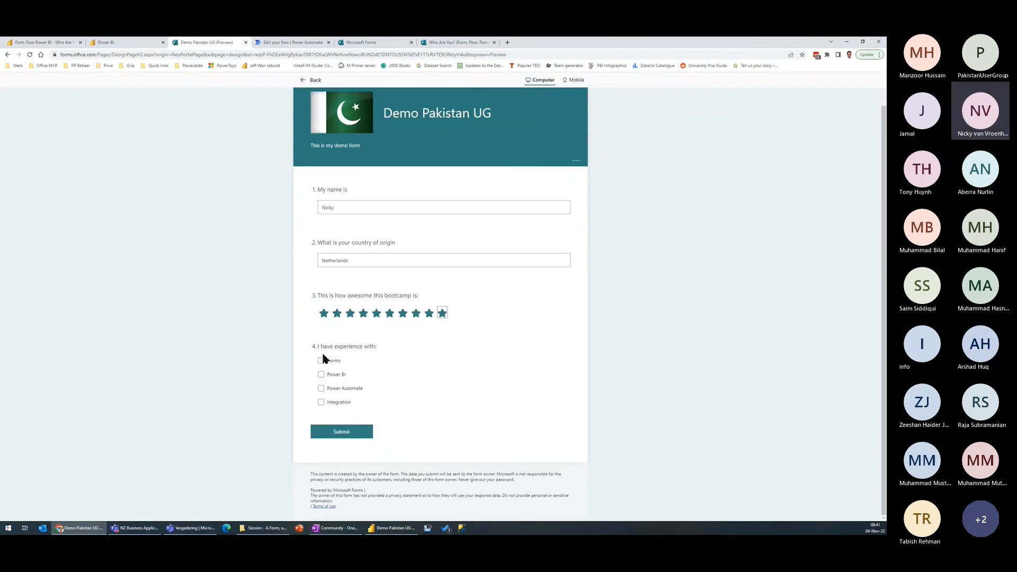
{"action": "left_click", "coordinate": [322, 361]}
{"action": "left_click", "coordinate": [321, 374]}
{"action": "left_click", "coordinate": [322, 402]}
{"action": "left_click", "coordinate": [349, 432]}
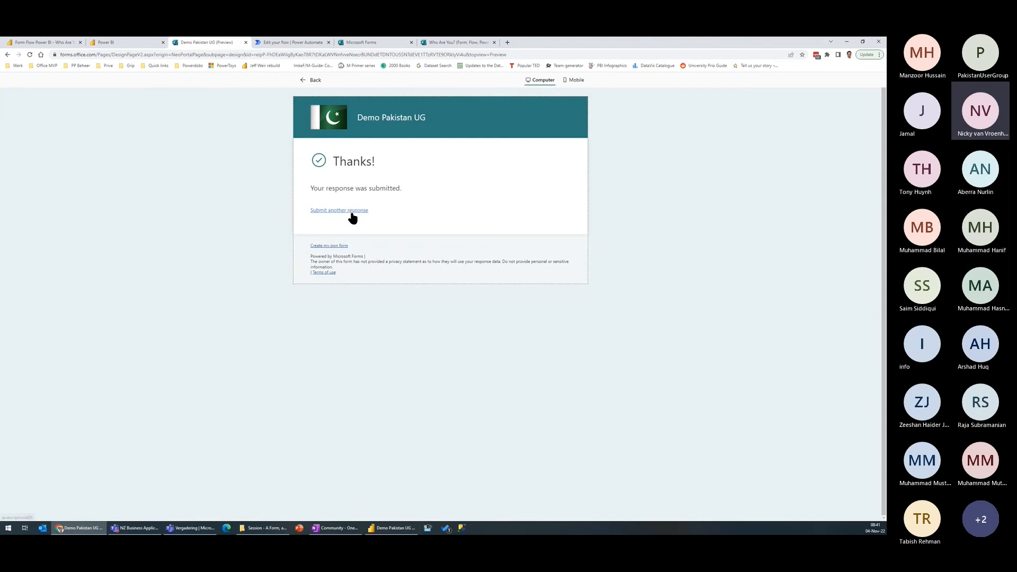
{"action": "left_click", "coordinate": [354, 211]}
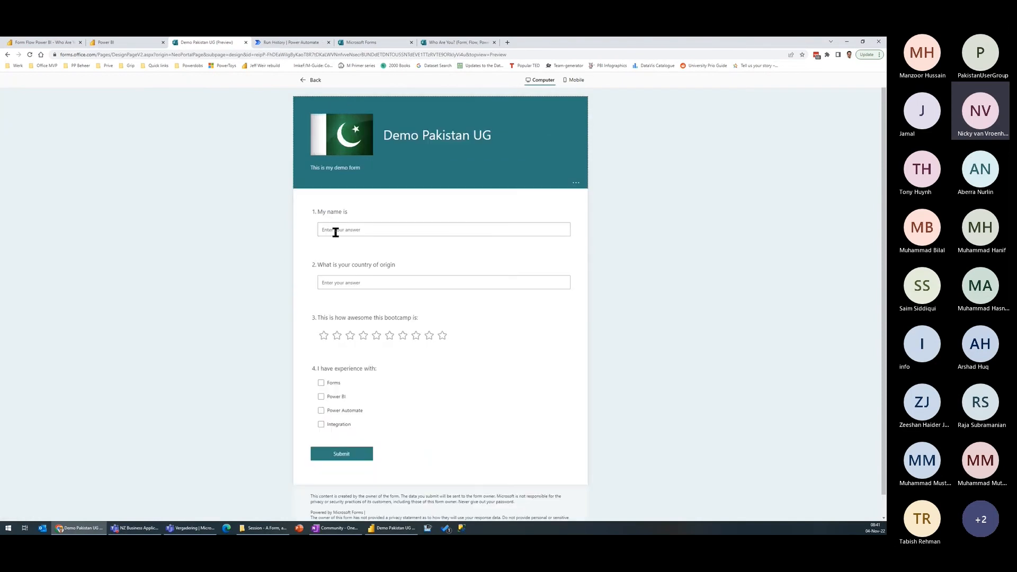
- Switch to the flow's test run in Power Automate and examine the trigger, the Get response details outputs and the Add rows to a dataset inputs
{"action": "left_click", "coordinate": [289, 43]}
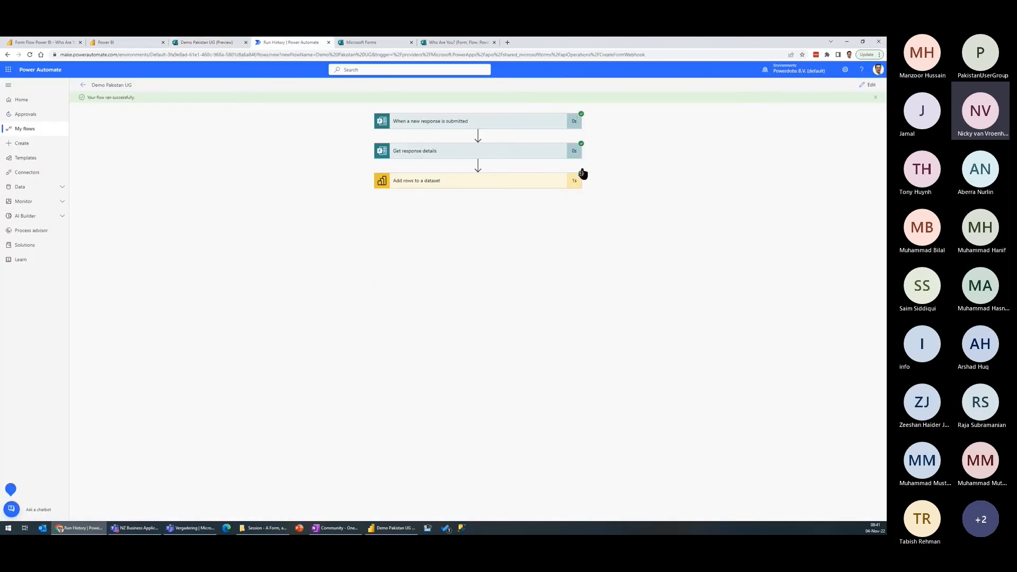
{"action": "left_click", "coordinate": [456, 126]}
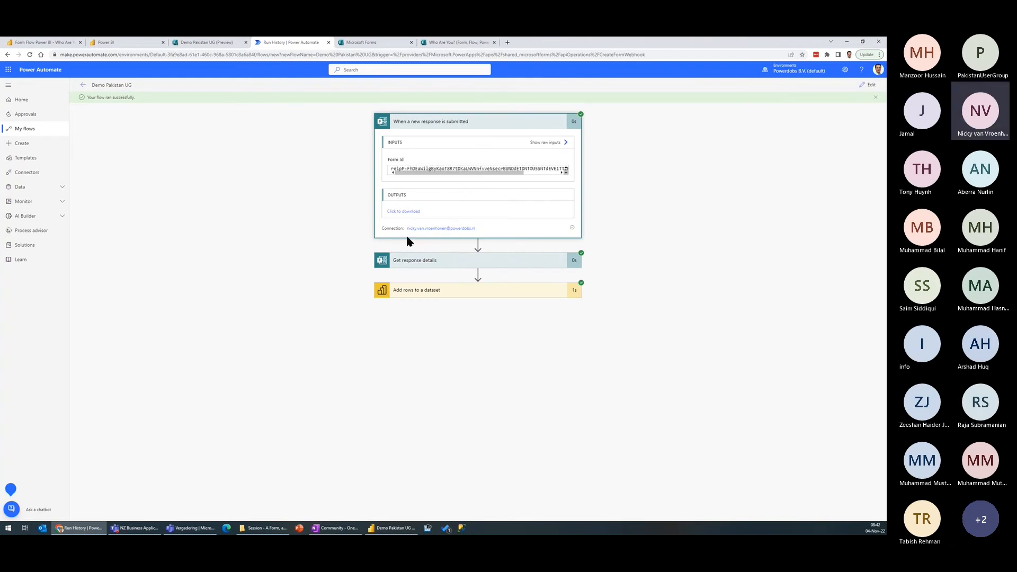
{"action": "left_click", "coordinate": [409, 262]}
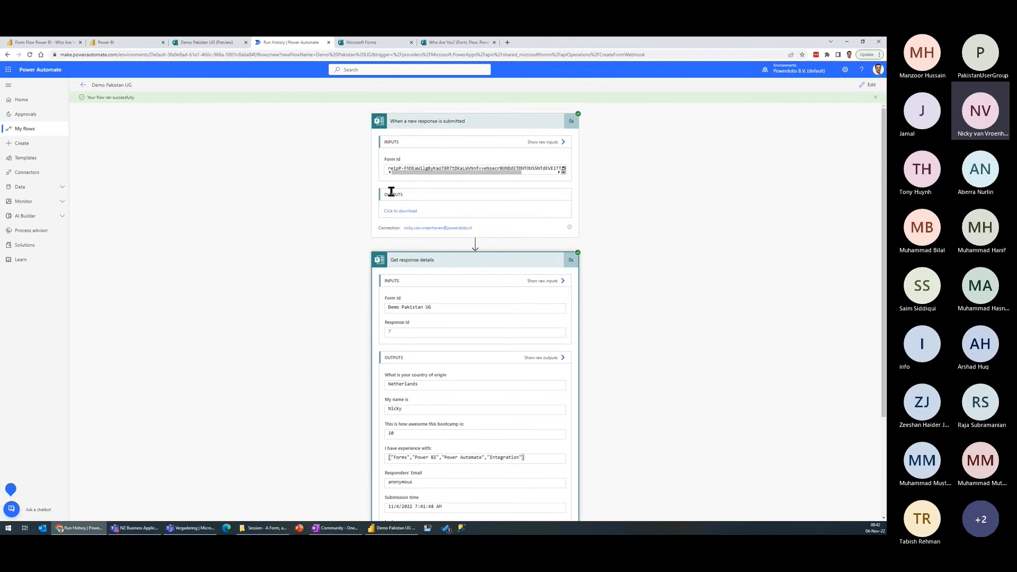
{"action": "scroll", "coordinate": [338, 334], "scroll_direction": "down", "scroll_amount": 2}
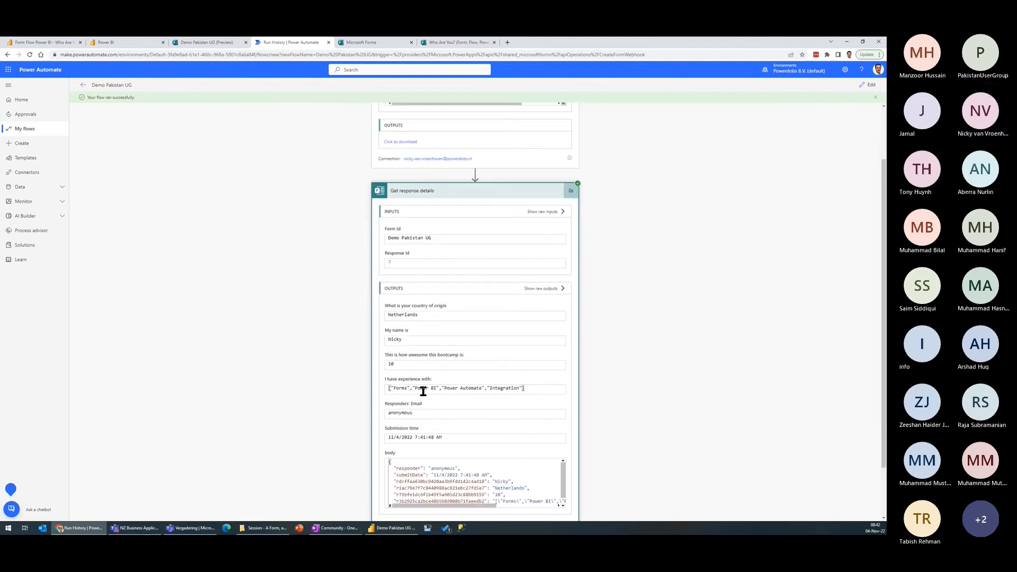
{"action": "scroll", "coordinate": [465, 335], "scroll_direction": "down", "scroll_amount": 1}
{"action": "scroll", "coordinate": [465, 338], "scroll_direction": "down", "scroll_amount": 1}
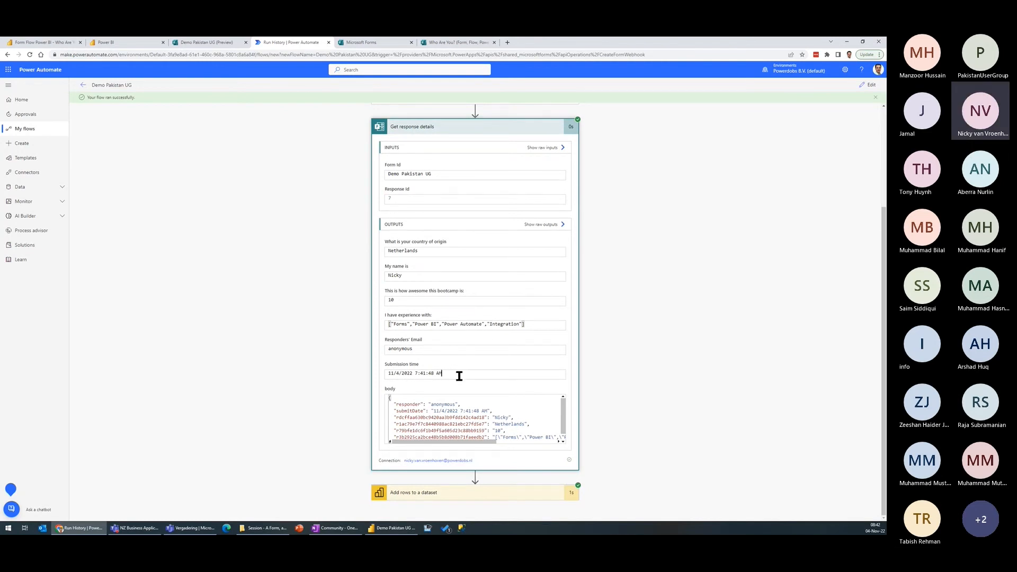
{"action": "left_click_drag", "start_coordinate": [459, 376], "coordinate": [389, 378]}
{"action": "left_click", "coordinate": [413, 373]}
{"action": "left_click", "coordinate": [532, 129]}
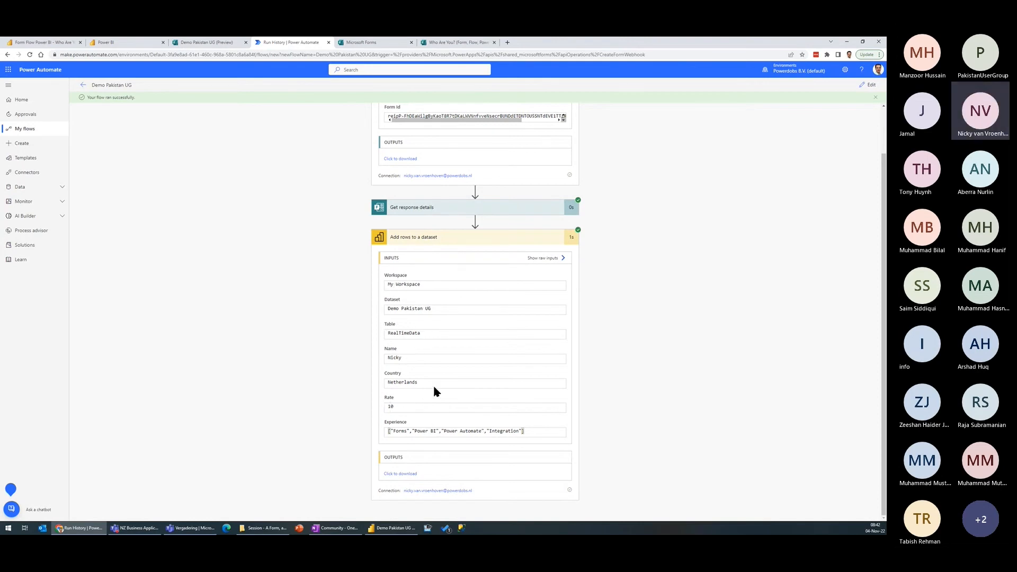
{"action": "left_click", "coordinate": [445, 240]}
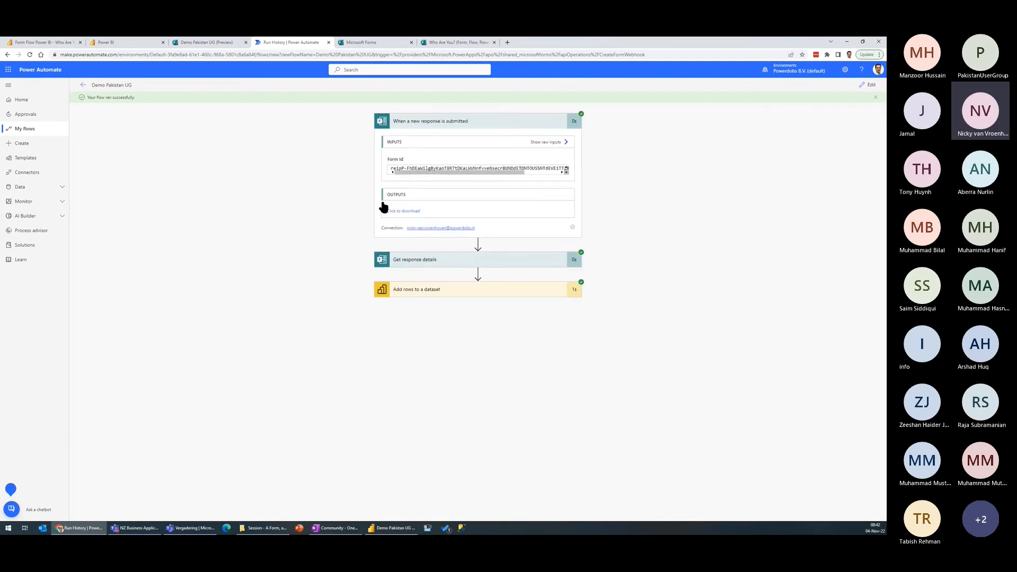
- Switch to My workspace in Power BI and create a new report from the Demo Pakistan UG dataset
{"action": "left_click", "coordinate": [123, 43]}
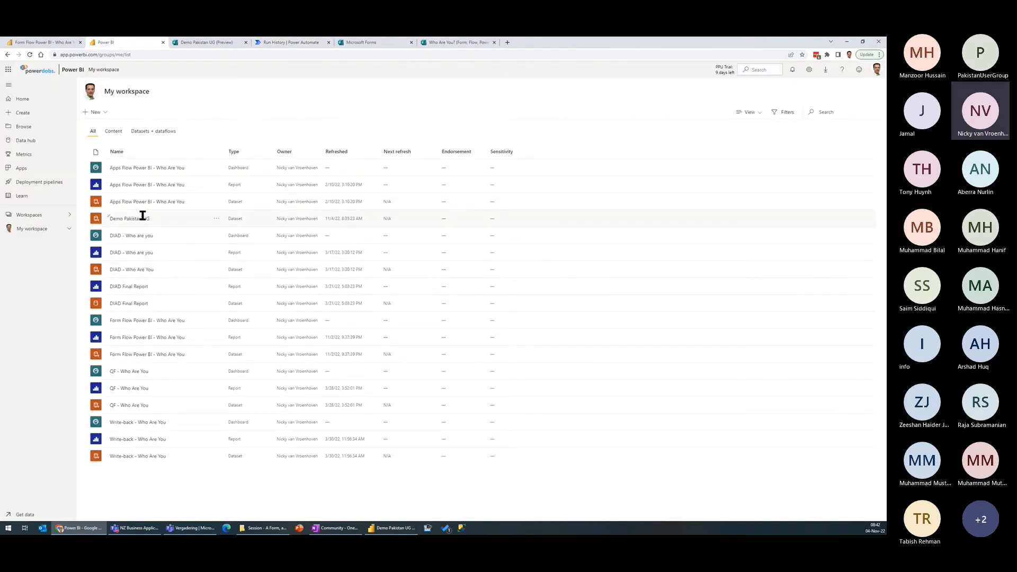
{"action": "left_click", "coordinate": [215, 219]}
{"action": "left_click", "coordinate": [222, 234]}
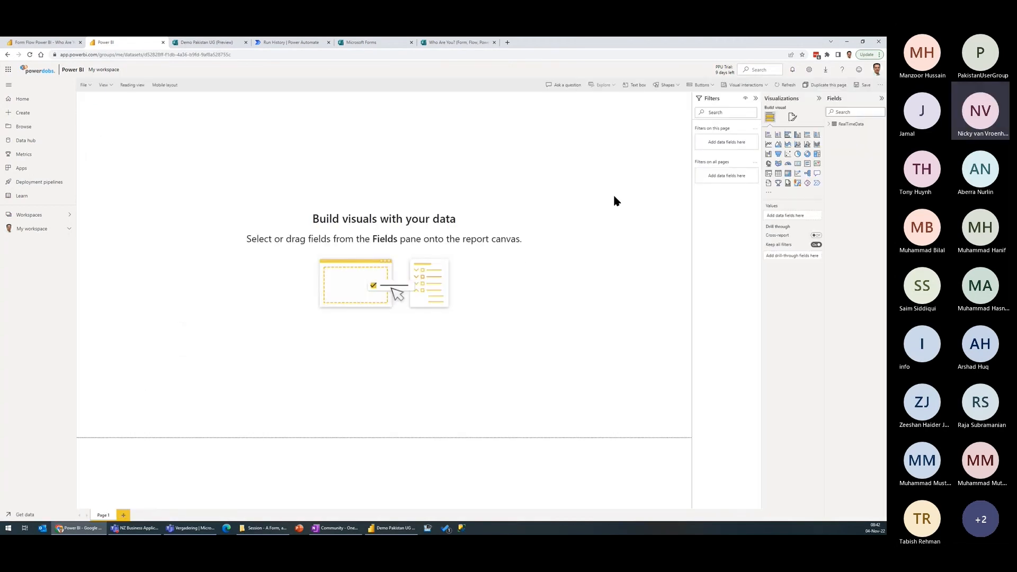
- Build a table visual with Rate, Name, Experience and Country from RealTimeData, widen it and move it toward the middle of the page
{"action": "left_click", "coordinate": [829, 123]}
{"action": "left_click", "coordinate": [839, 157]}
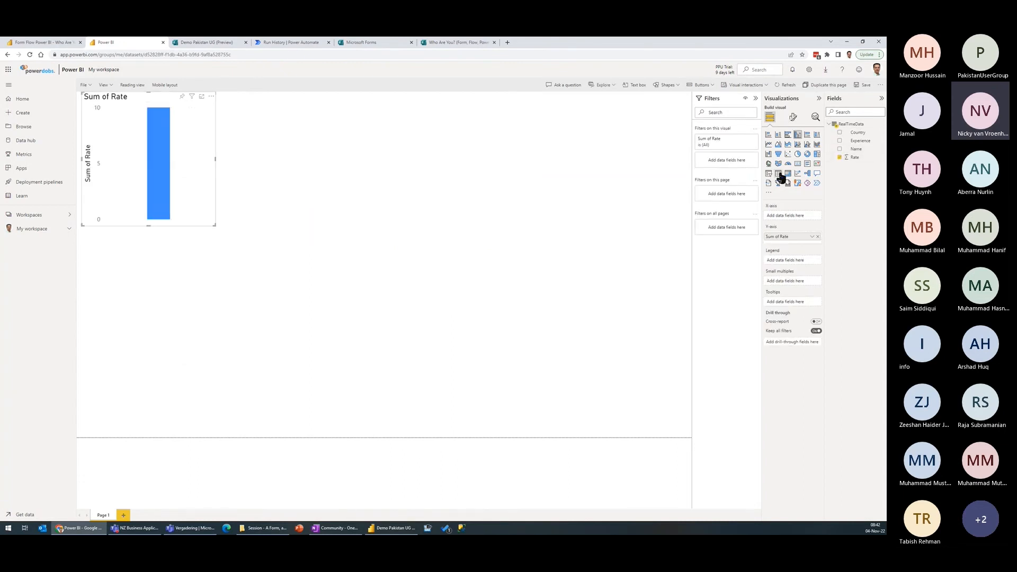
{"action": "left_click", "coordinate": [778, 173]}
{"action": "left_click", "coordinate": [839, 149]}
{"action": "left_click", "coordinate": [840, 140]}
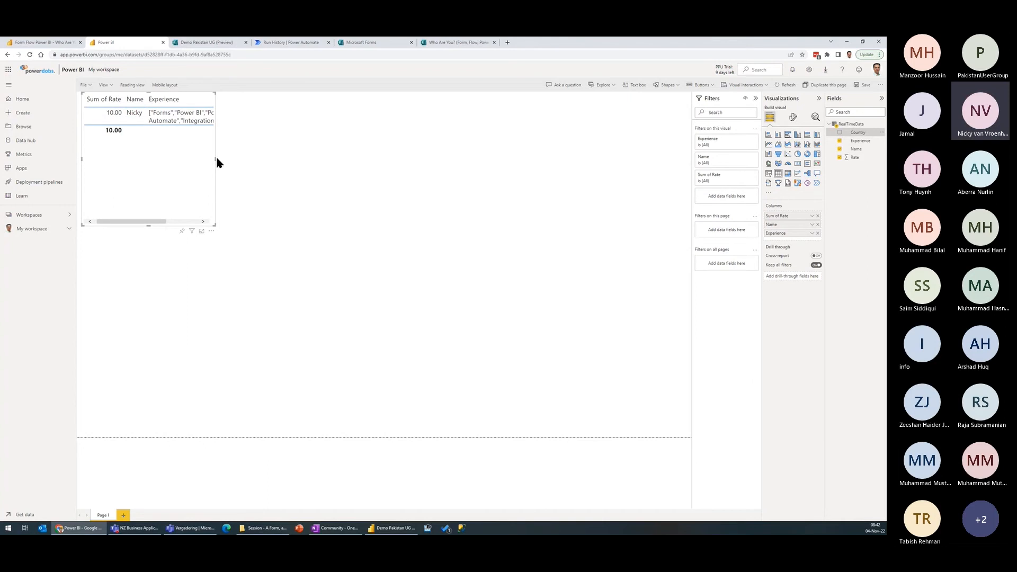
{"action": "left_click_drag", "start_coordinate": [215, 158], "coordinate": [484, 158]}
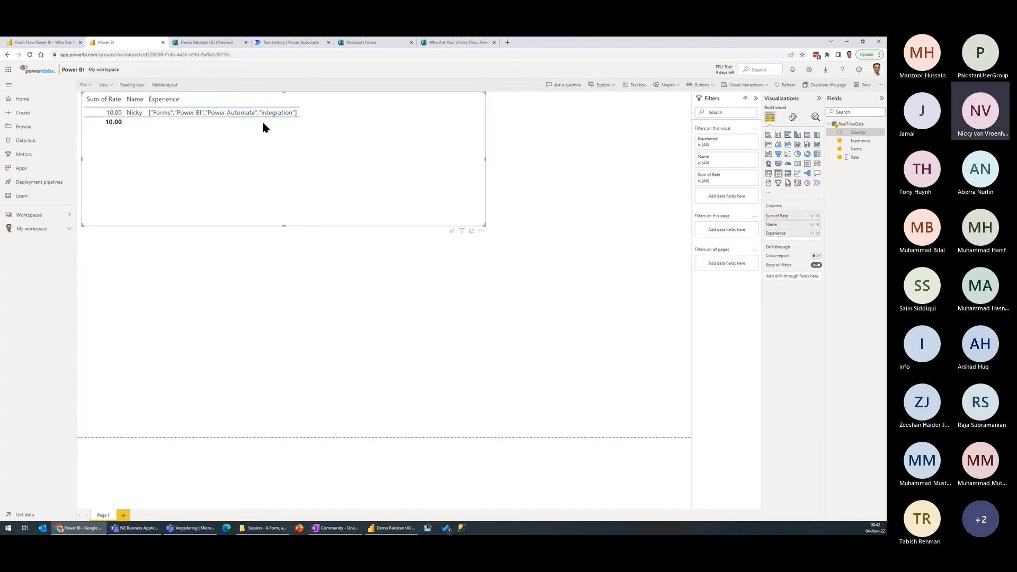
{"action": "left_click", "coordinate": [839, 133]}
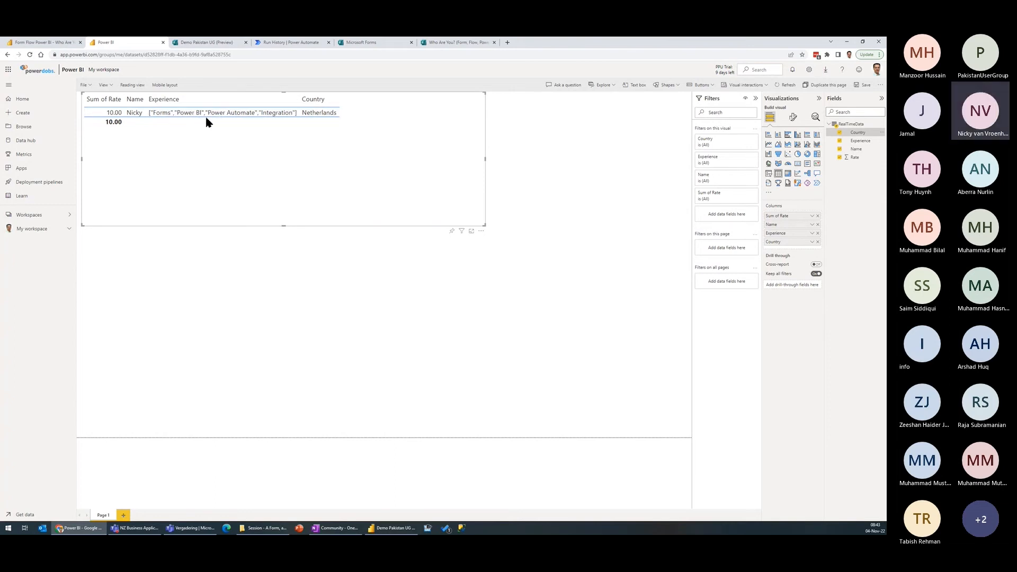
{"action": "left_click_drag", "start_coordinate": [346, 173], "coordinate": [361, 185]}
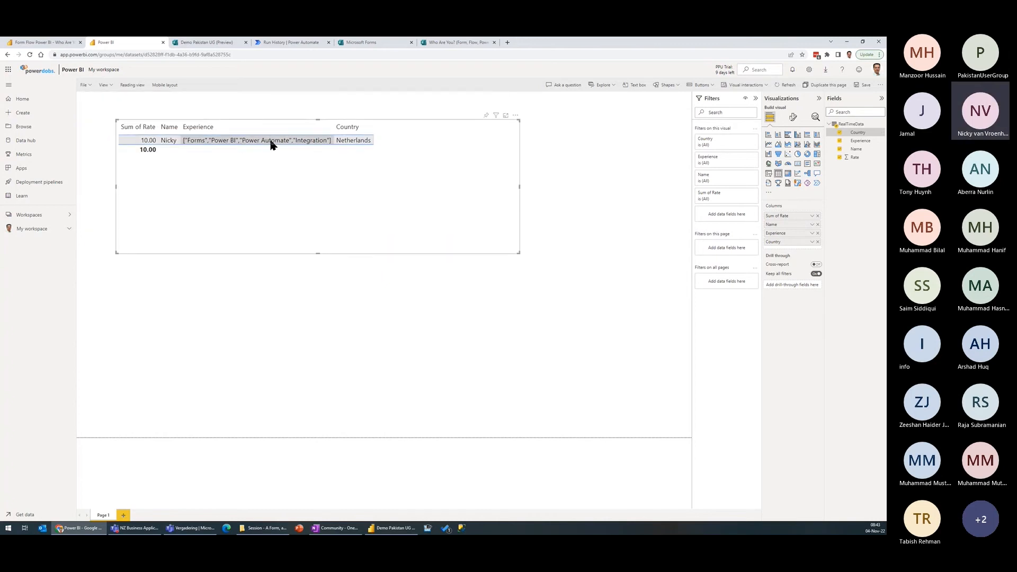
{"action": "left_click_drag", "start_coordinate": [312, 177], "coordinate": [350, 197]}
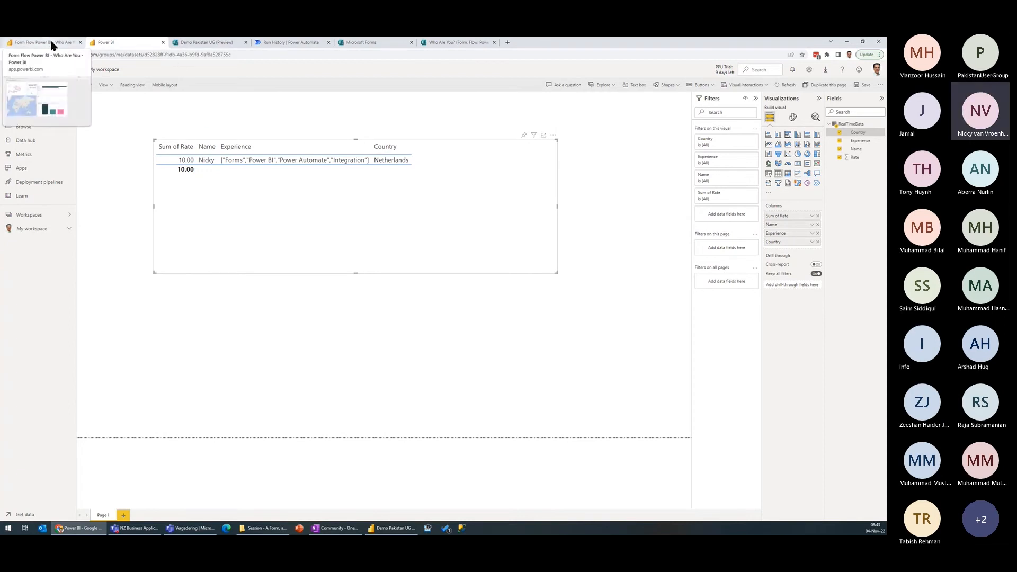
- Switch to Power BI Desktop, filter your own Power BI datasets by "demo" and connect the report to the Demo Pakistan UG dataset
{"action": "left_click", "coordinate": [215, 42]}
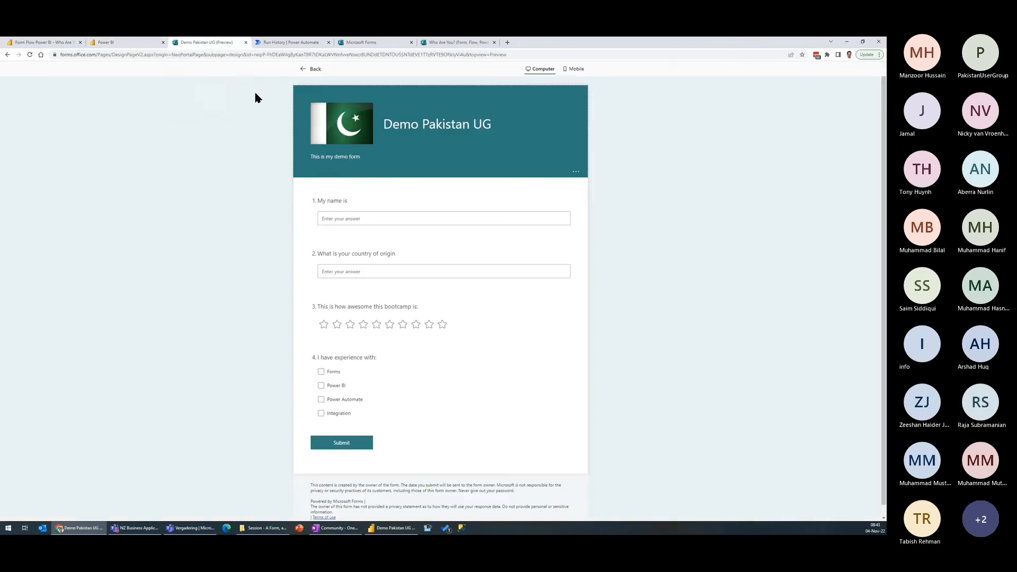
{"action": "left_click", "coordinate": [389, 529]}
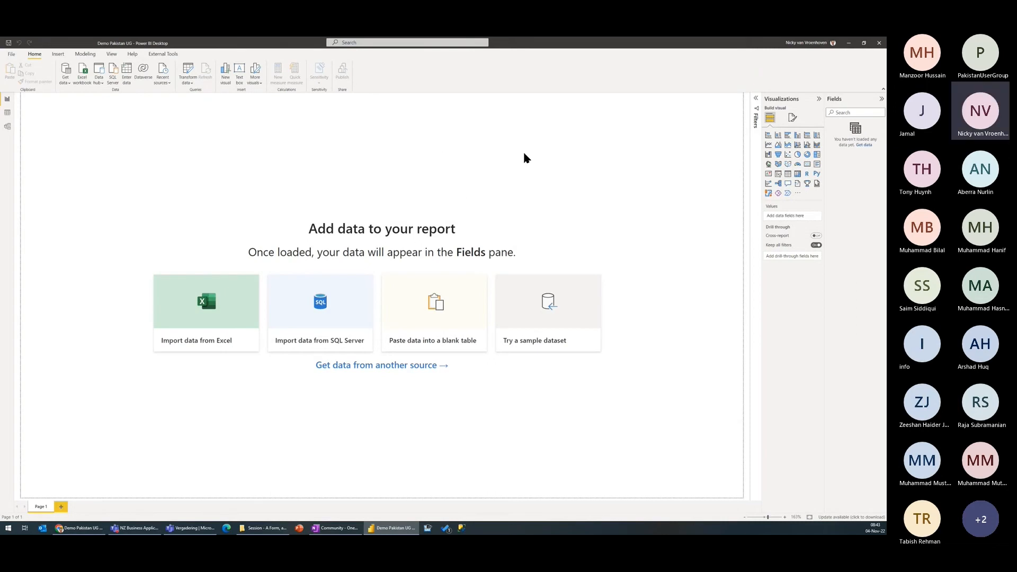
{"action": "left_click", "coordinate": [64, 80]}
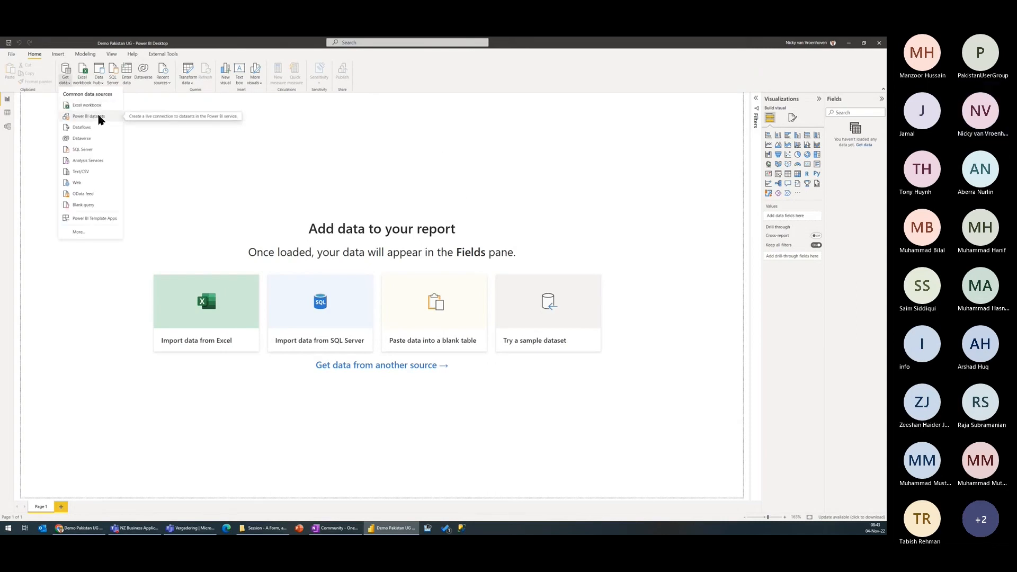
{"action": "left_click", "coordinate": [88, 116]}
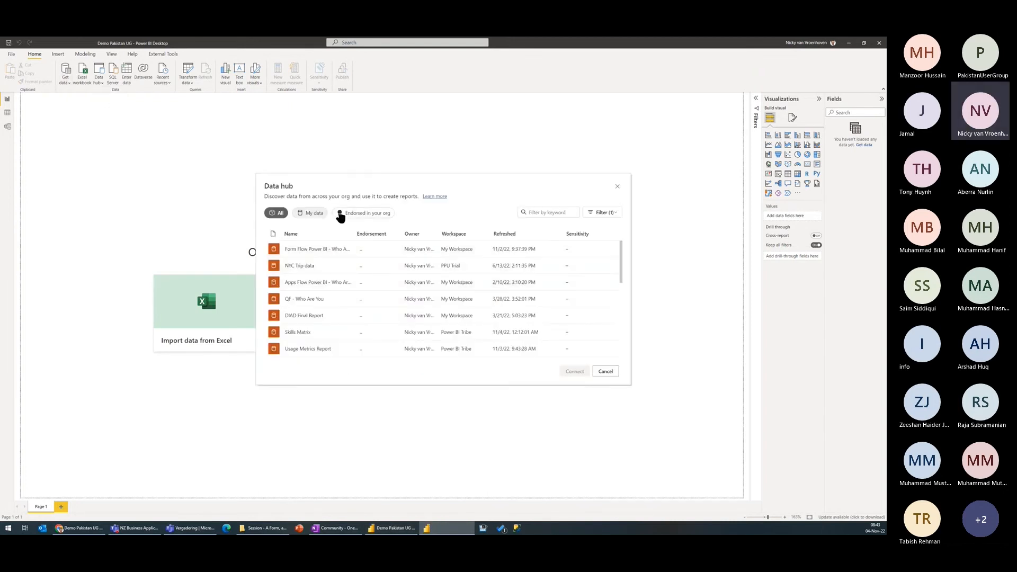
{"action": "left_click", "coordinate": [315, 214]}
{"action": "left_click", "coordinate": [557, 214]}
{"action": "type", "text": "demo"}
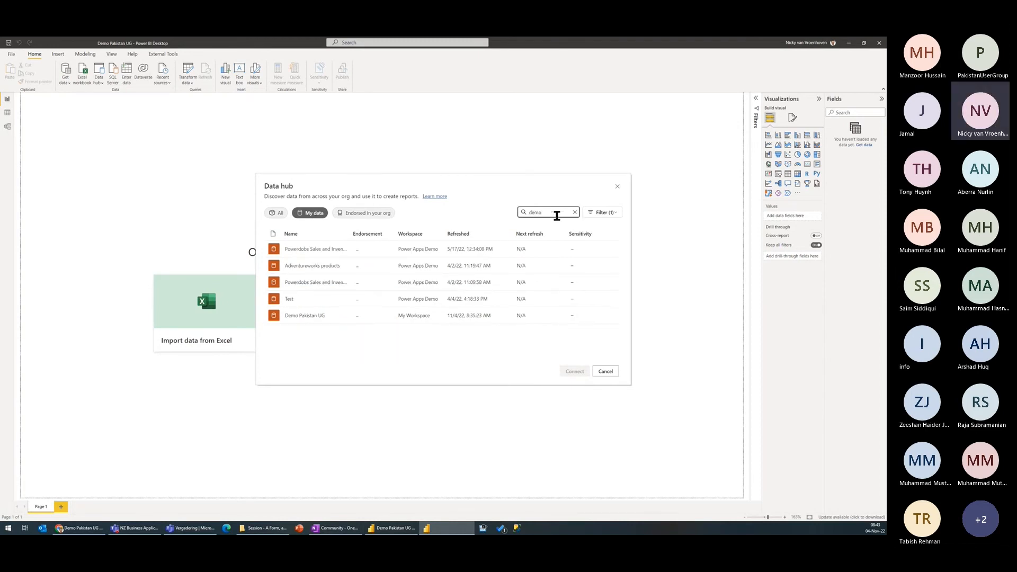
{"action": "left_click", "coordinate": [306, 321]}
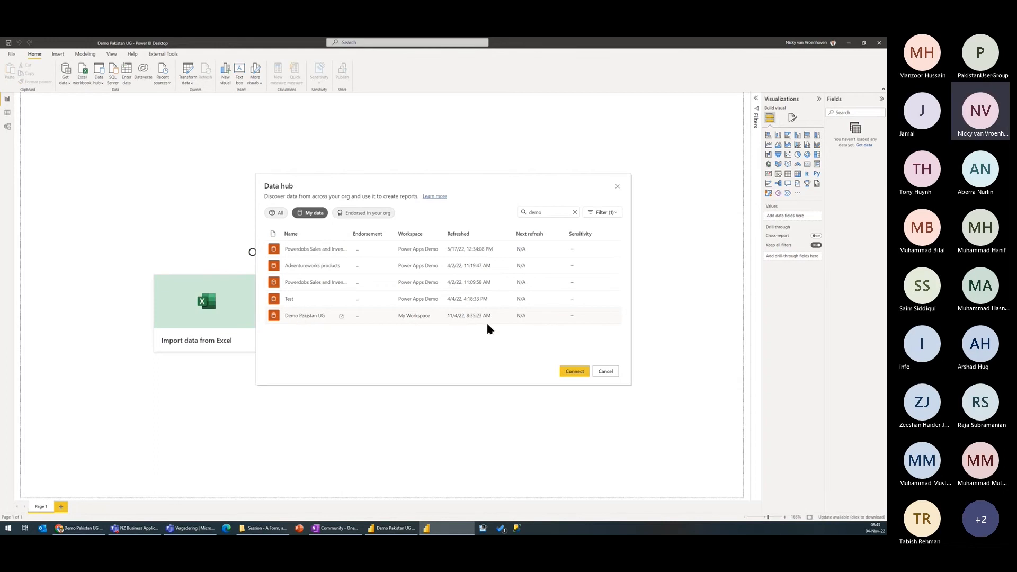
{"action": "left_click", "coordinate": [579, 374]}
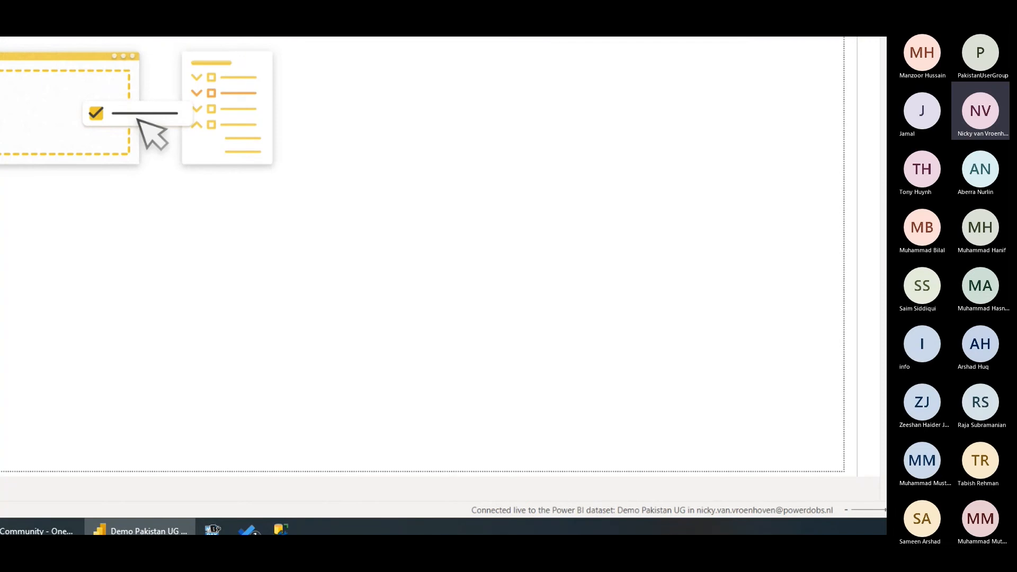
{"action": "mouse_move", "coordinate": [602, 497]}
{"action": "left_mouse_down"}
{"action": "mouse_move", "coordinate": [682, 509]}
{"action": "mouse_move", "coordinate": [698, 523]}
{"action": "left_mouse_up"}
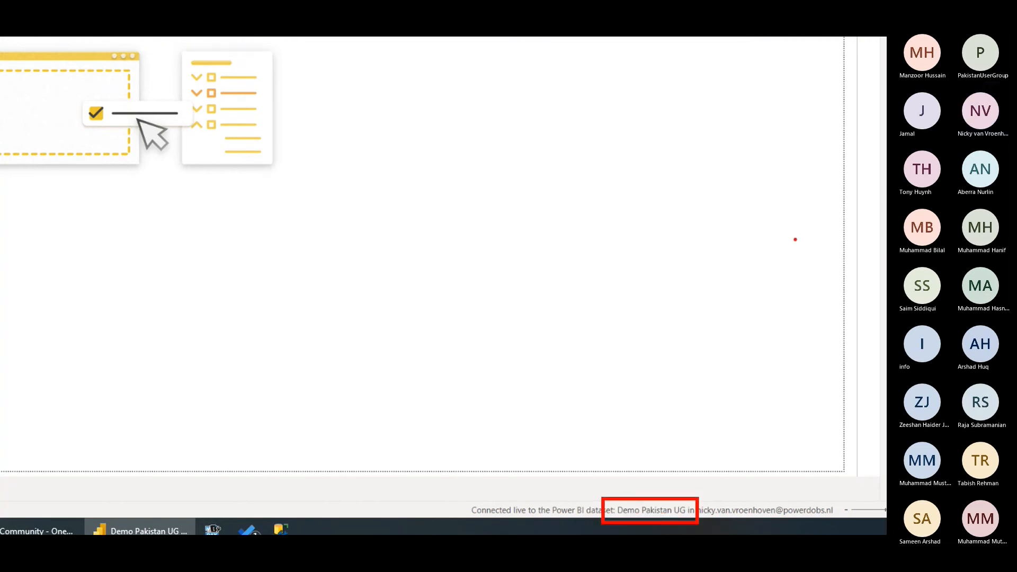
- Add a card showing the count of Name from RealTimeData, shrink it and place it near the page's upper middle
{"action": "left_click", "coordinate": [847, 125]}
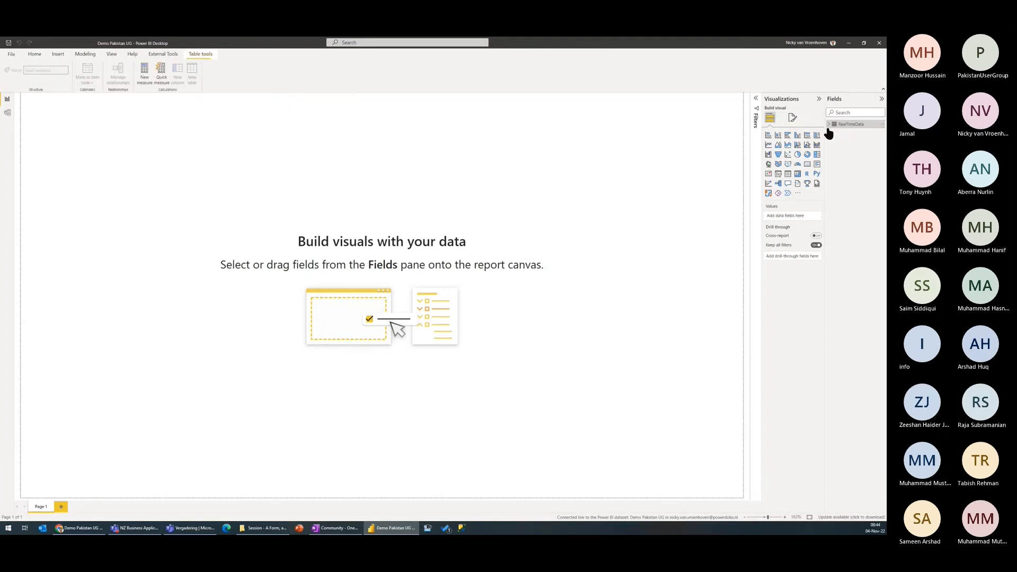
{"action": "left_click_drag", "start_coordinate": [826, 148], "coordinate": [604, 191]}
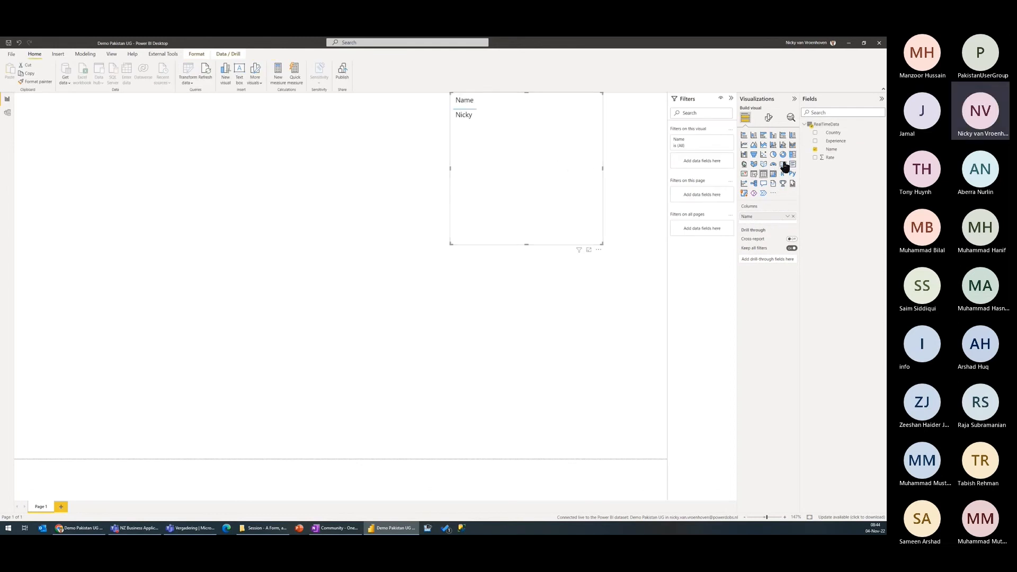
{"action": "left_click", "coordinate": [783, 164]}
{"action": "left_click", "coordinate": [787, 218]}
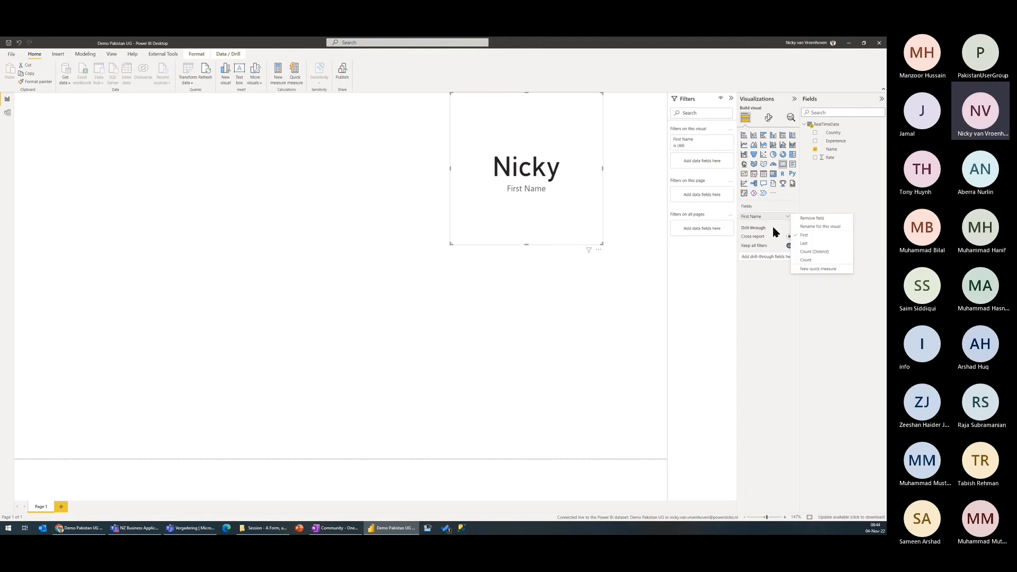
{"action": "left_click", "coordinate": [811, 260]}
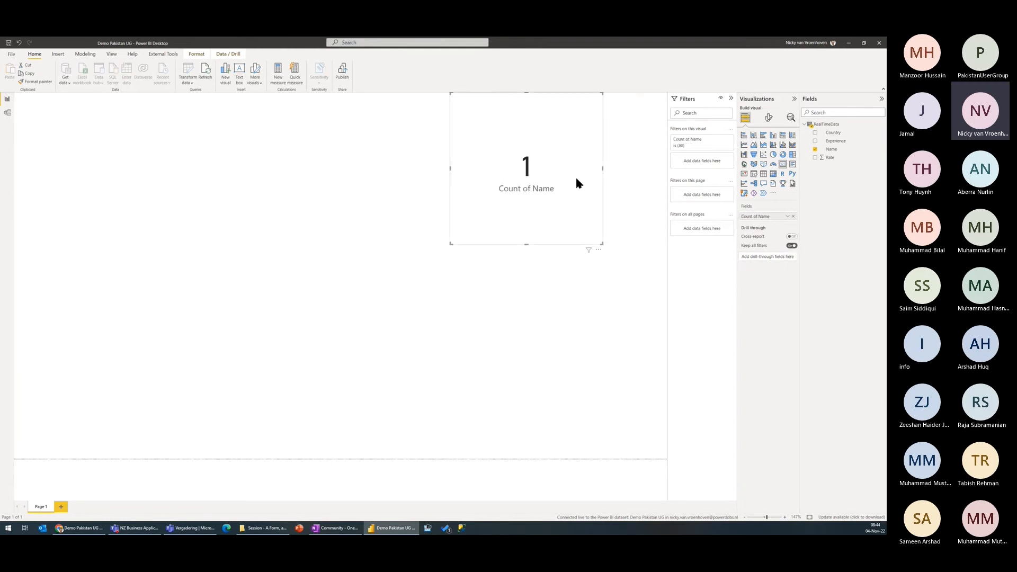
{"action": "left_click_drag", "start_coordinate": [603, 244], "coordinate": [548, 170]}
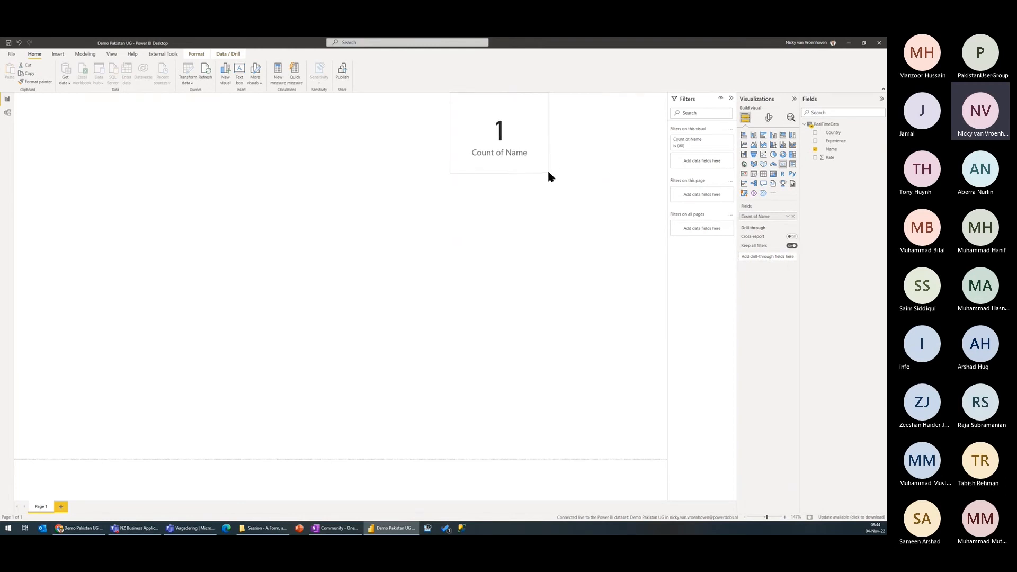
{"action": "left_click_drag", "start_coordinate": [521, 123], "coordinate": [451, 130]}
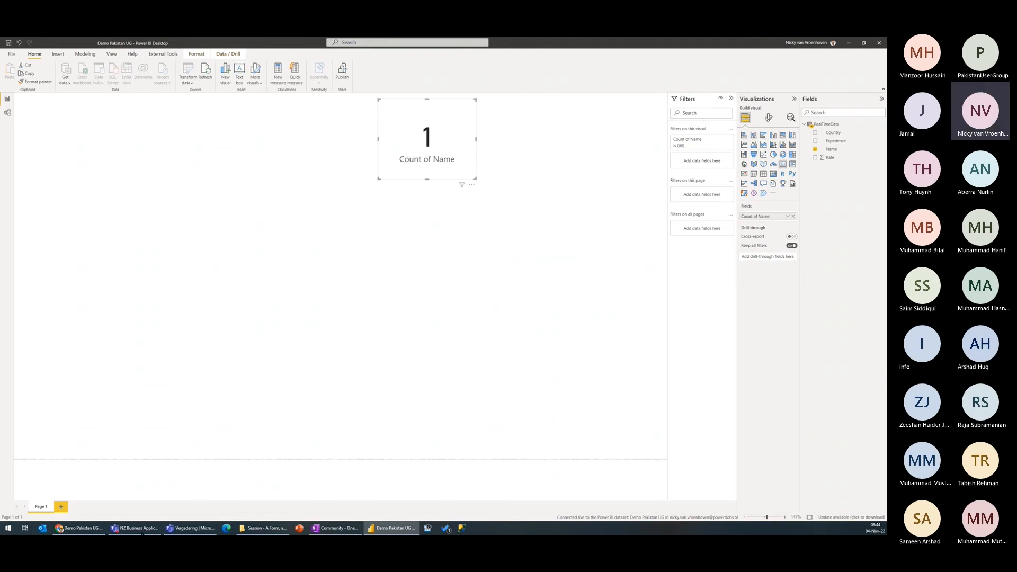
- Switch to the Demo Pakistan UG form in Microsoft Forms, copy its shortened response link and switch to the Teams meeting
{"action": "left_click", "coordinate": [79, 528]}
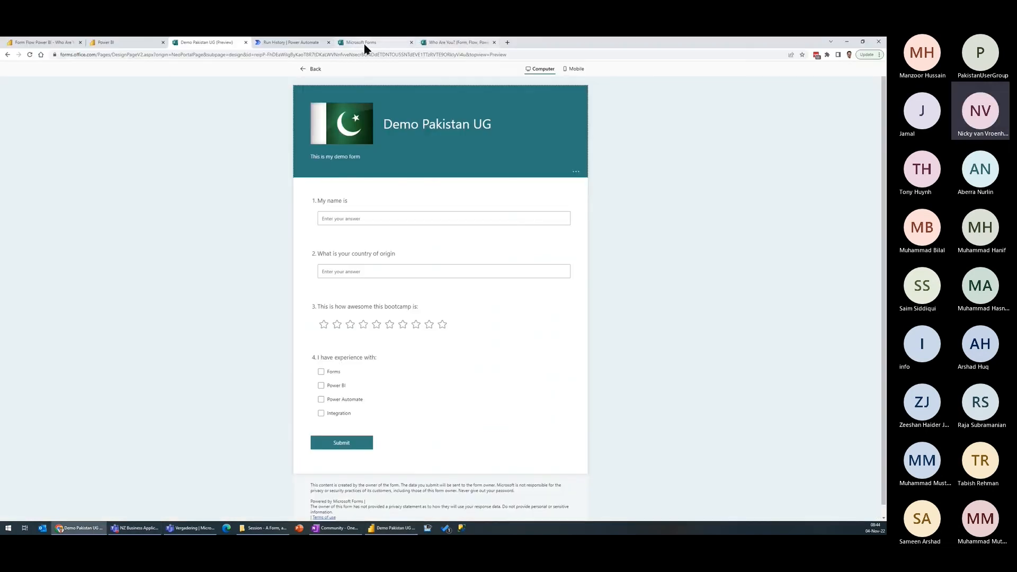
{"action": "left_click", "coordinate": [313, 70]}
{"action": "left_click", "coordinate": [845, 86]}
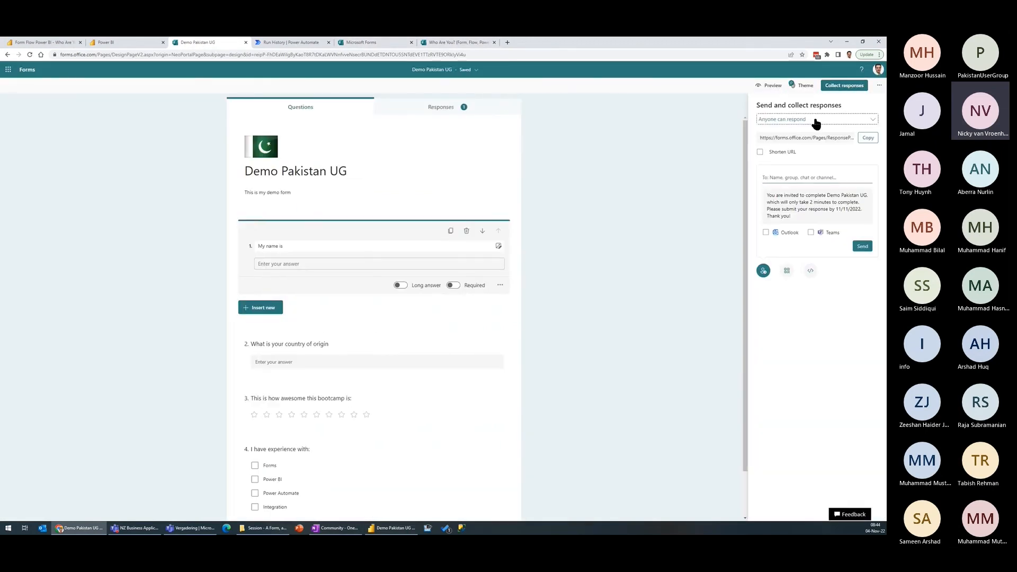
{"action": "left_click", "coordinate": [868, 139]}
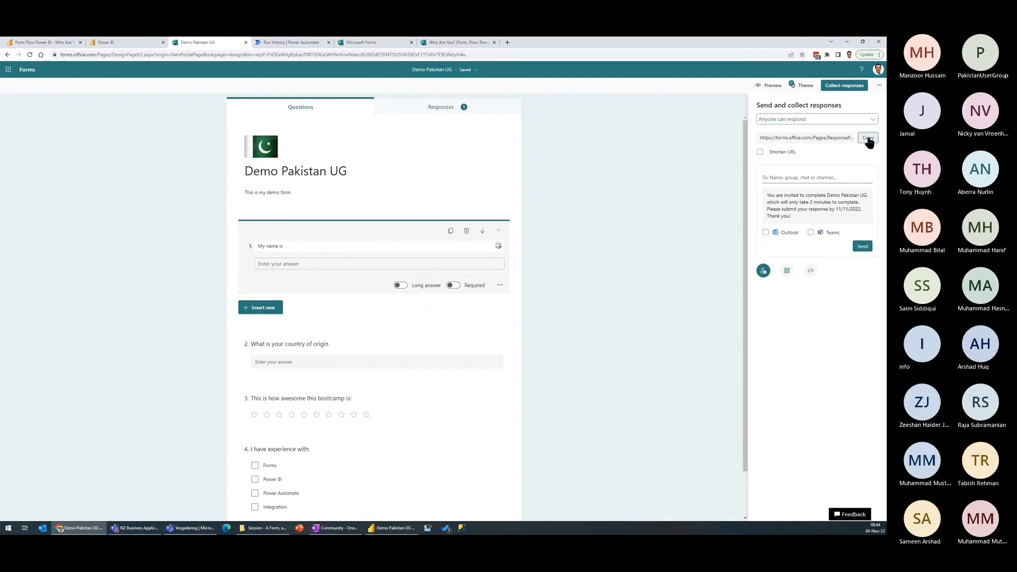
{"action": "left_click", "coordinate": [778, 153]}
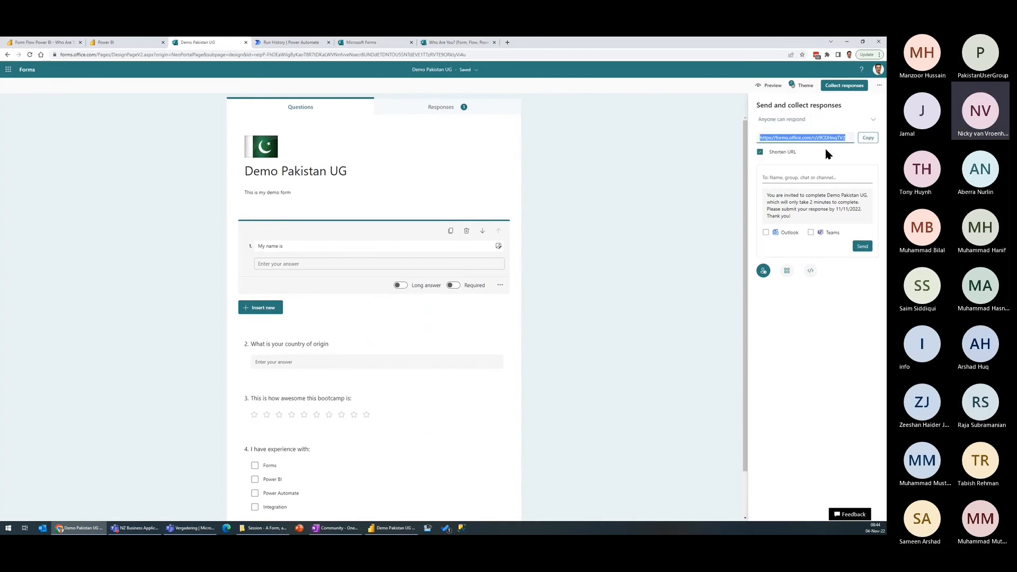
{"action": "left_click", "coordinate": [867, 138]}
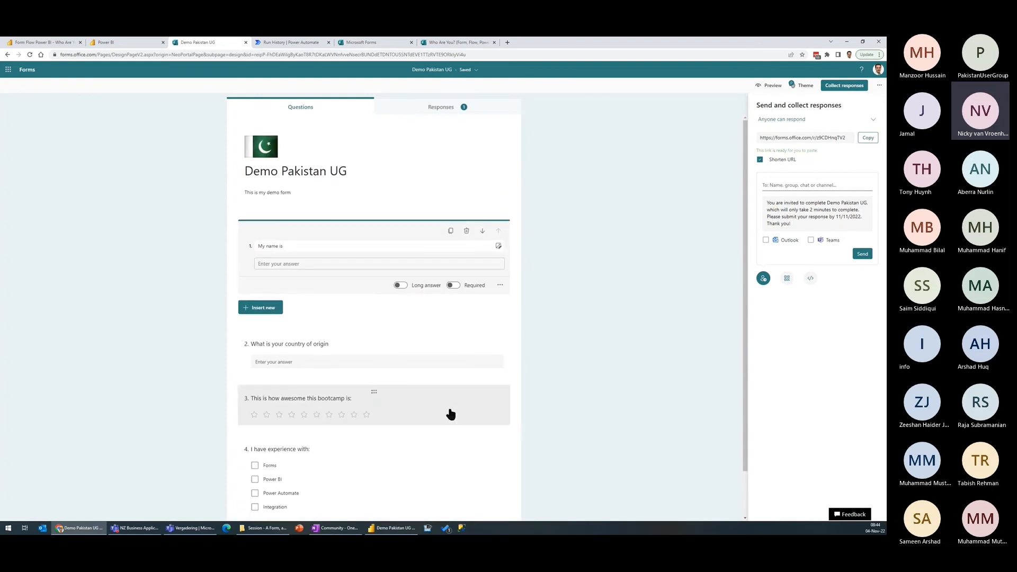
{"action": "key", "text": "alt+Tab"}
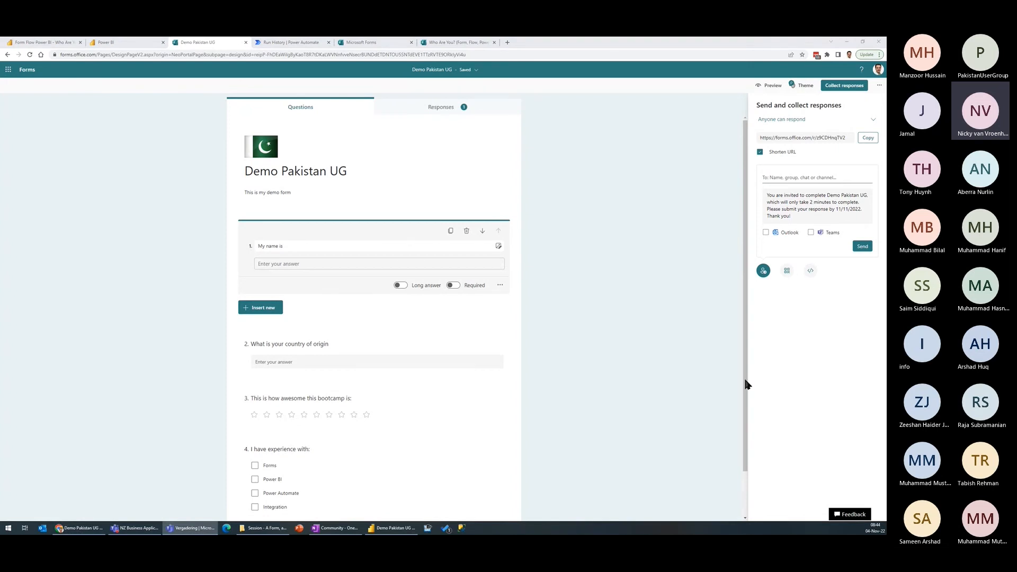
- Switch back to Power BI Desktop, add a map of Country from RealTimeData, place it in the page's upper-left corner and enlarge it
{"action": "left_click", "coordinate": [542, 156]}
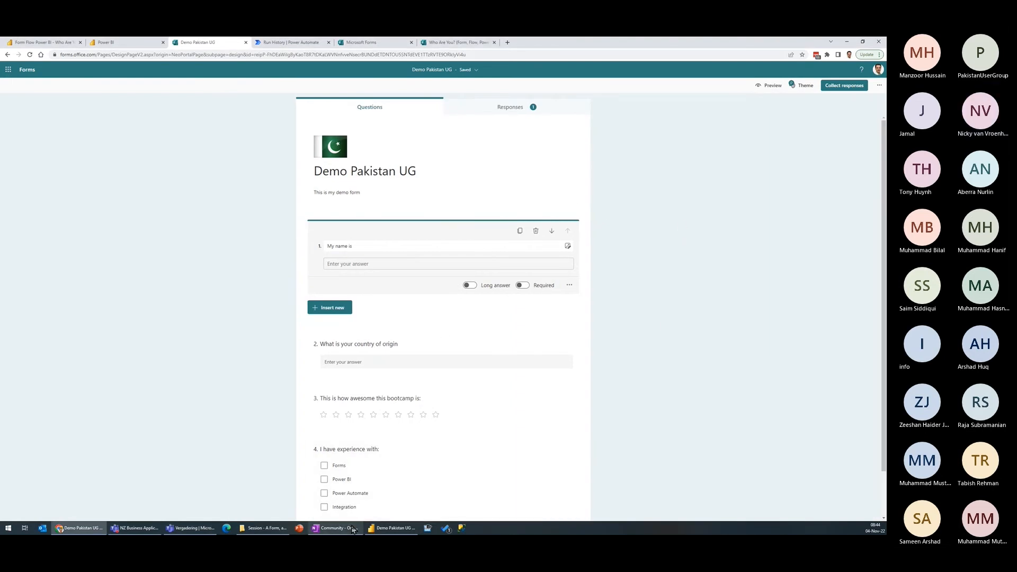
{"action": "left_click", "coordinate": [391, 528]}
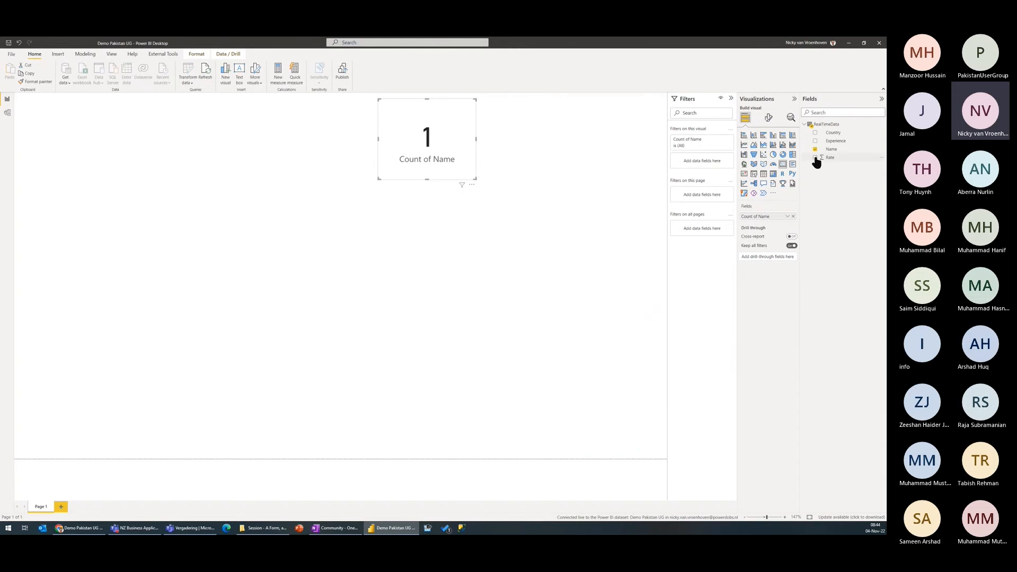
{"action": "left_click", "coordinate": [627, 270]}
{"action": "left_click", "coordinate": [816, 133]}
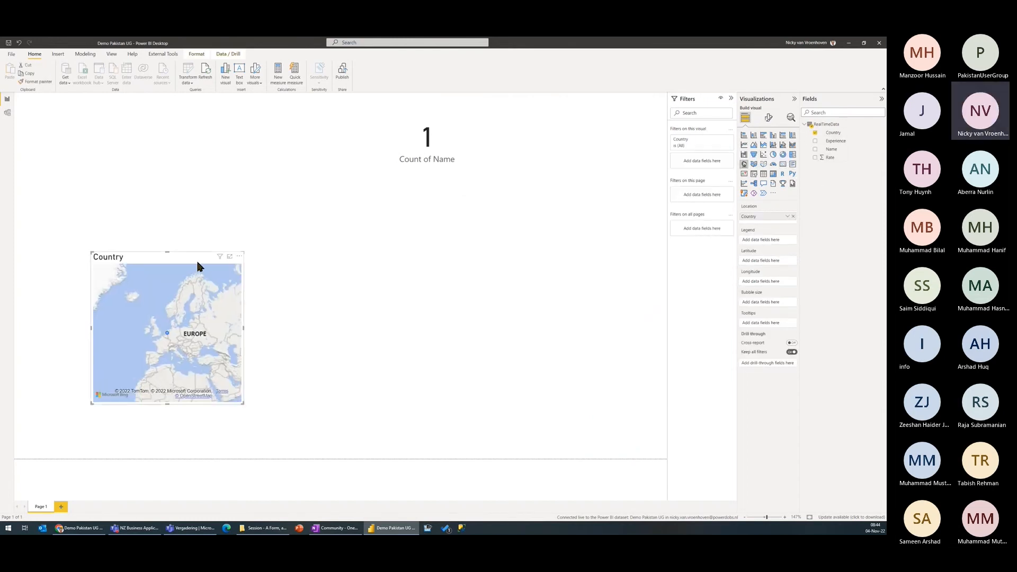
{"action": "left_click_drag", "start_coordinate": [178, 264], "coordinate": [102, 104]}
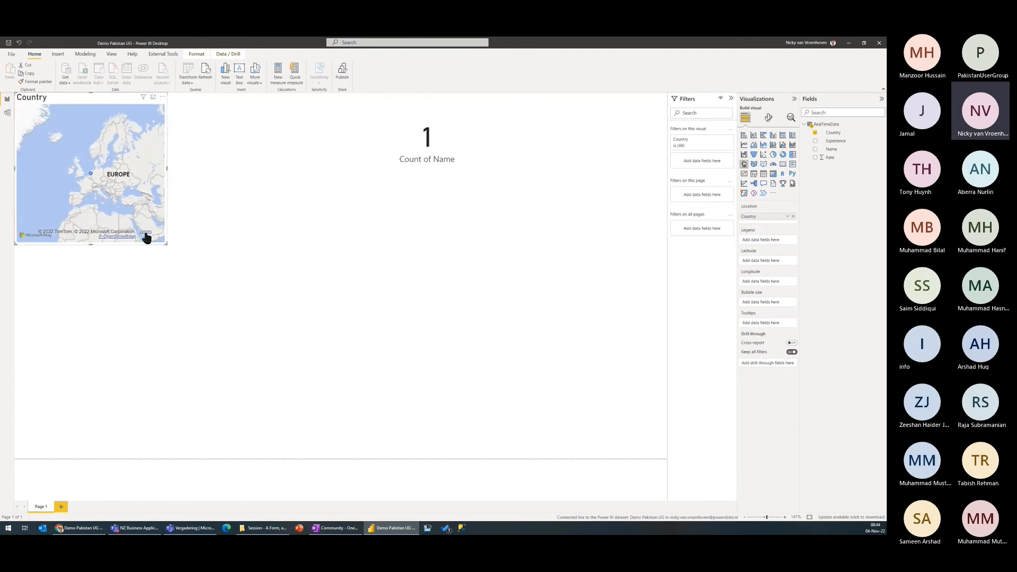
{"action": "left_click_drag", "start_coordinate": [165, 244], "coordinate": [250, 263]}
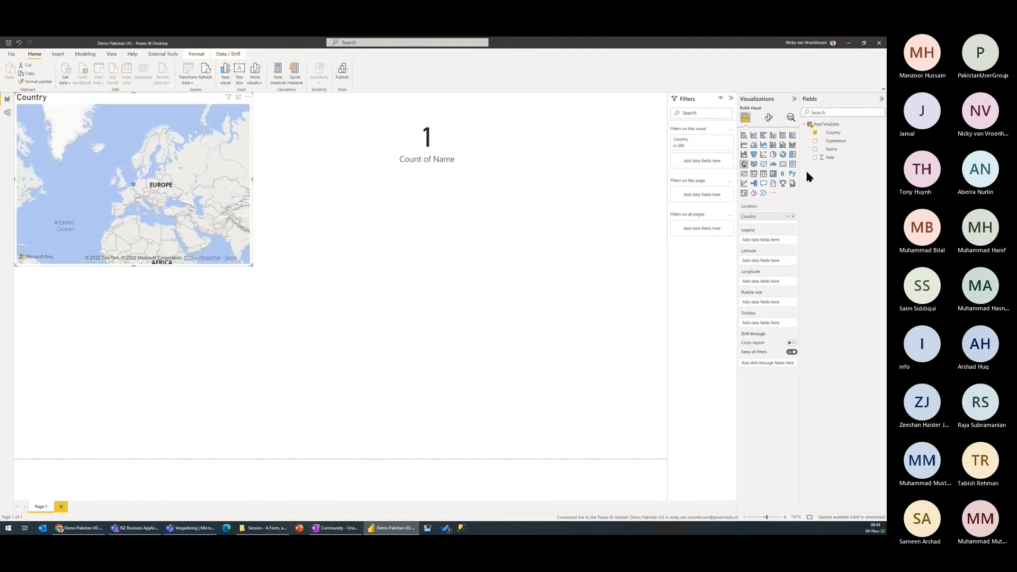
{"action": "left_click", "coordinate": [594, 218]}
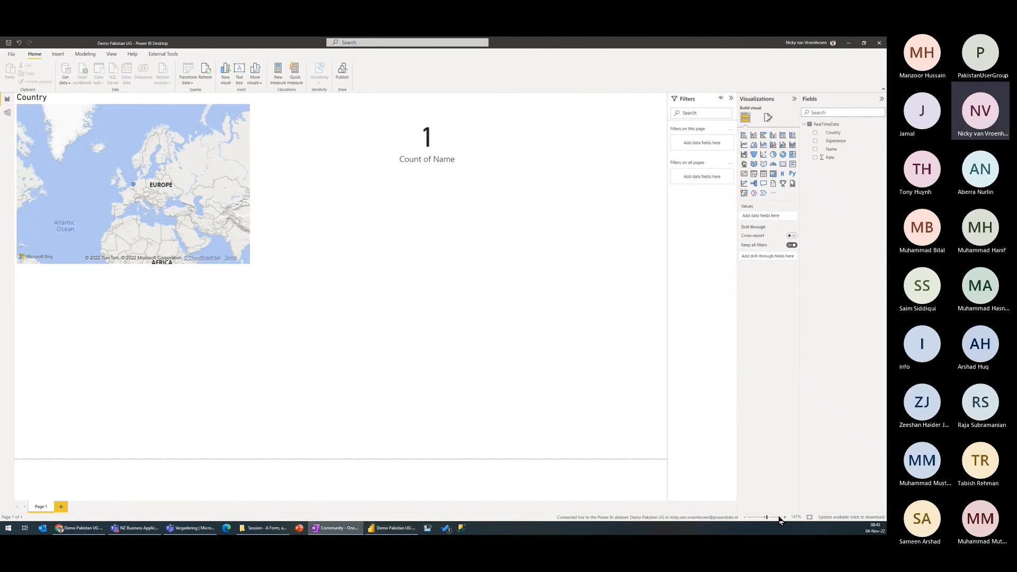
- Search the Power BI visuals store for "word" and add Microsoft's Word Cloud visual to the report
{"action": "left_click", "coordinate": [773, 194]}
{"action": "left_click", "coordinate": [807, 202]}
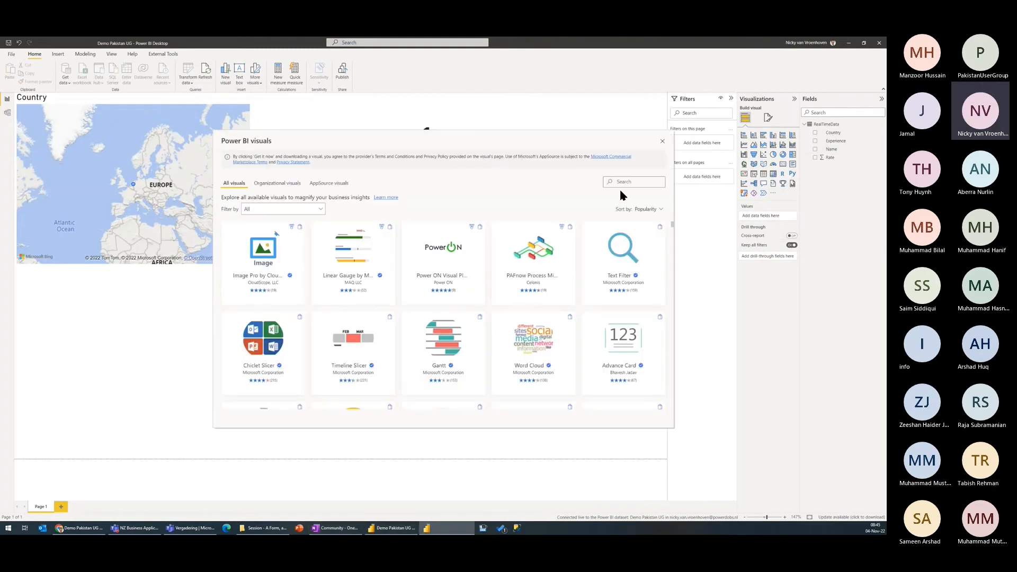
{"action": "left_click", "coordinate": [637, 180]}
{"action": "type", "text": "word"}
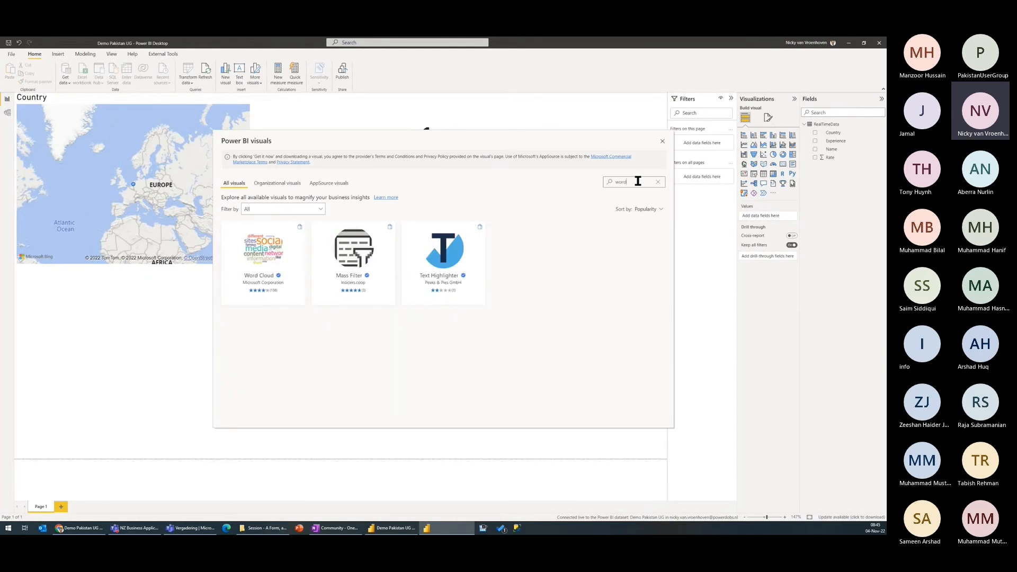
{"action": "left_click", "coordinate": [265, 260]}
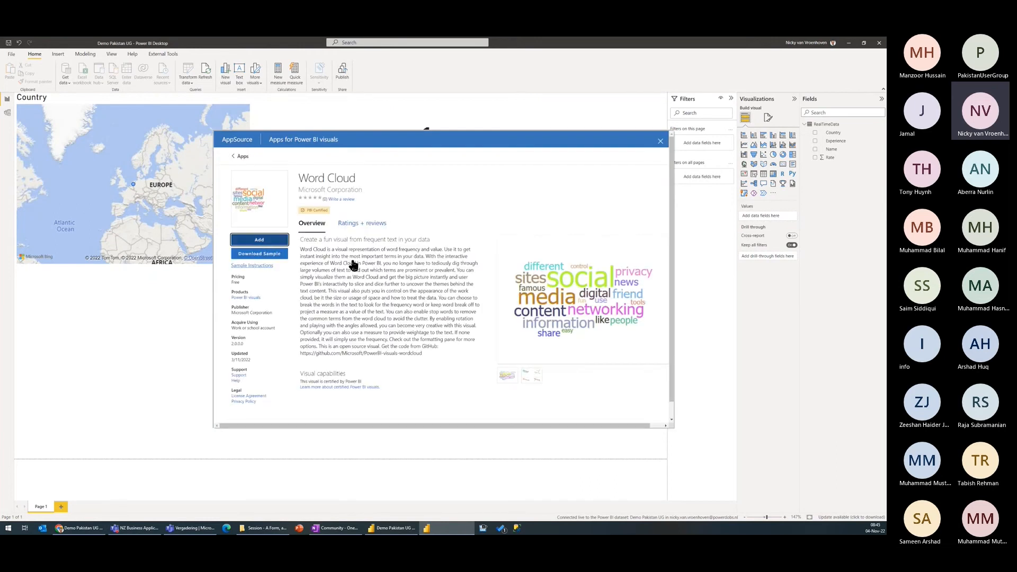
{"action": "left_click", "coordinate": [260, 240]}
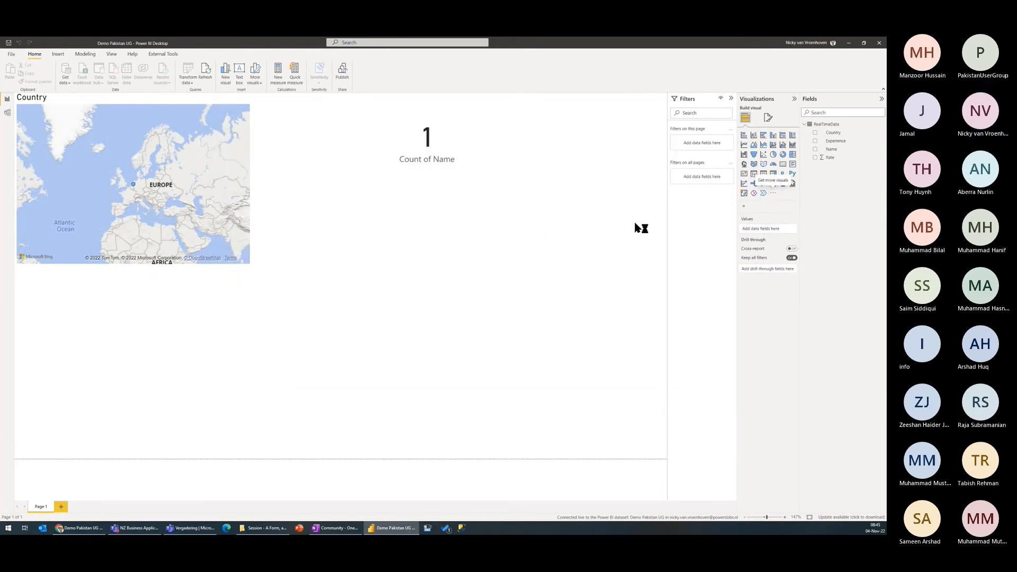
{"action": "left_click", "coordinate": [500, 297]}
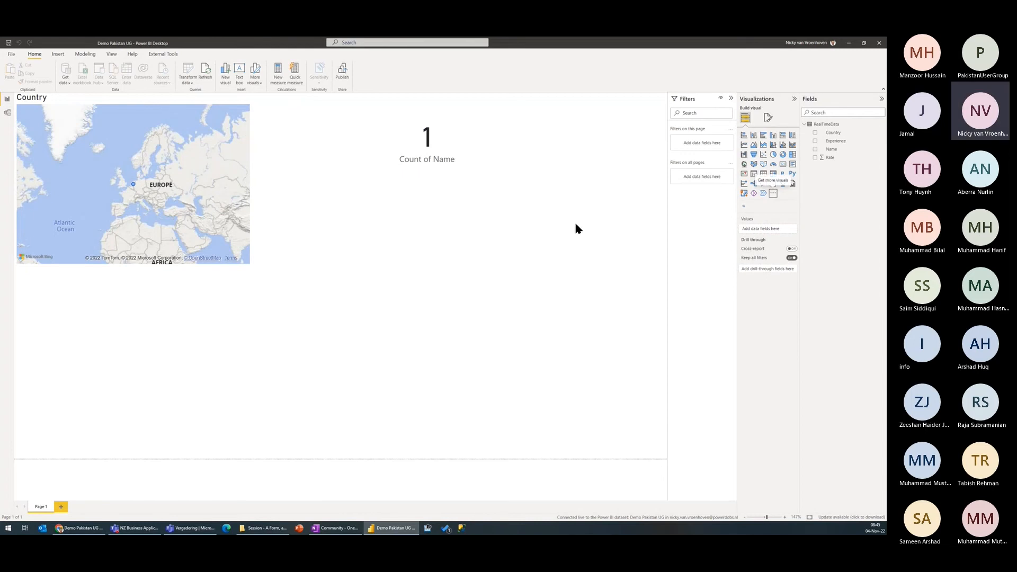
- Add a Word Cloud visual below the map, using Name from RealTimeData as its category
{"action": "left_click", "coordinate": [744, 206]}
{"action": "left_click", "coordinate": [815, 149]}
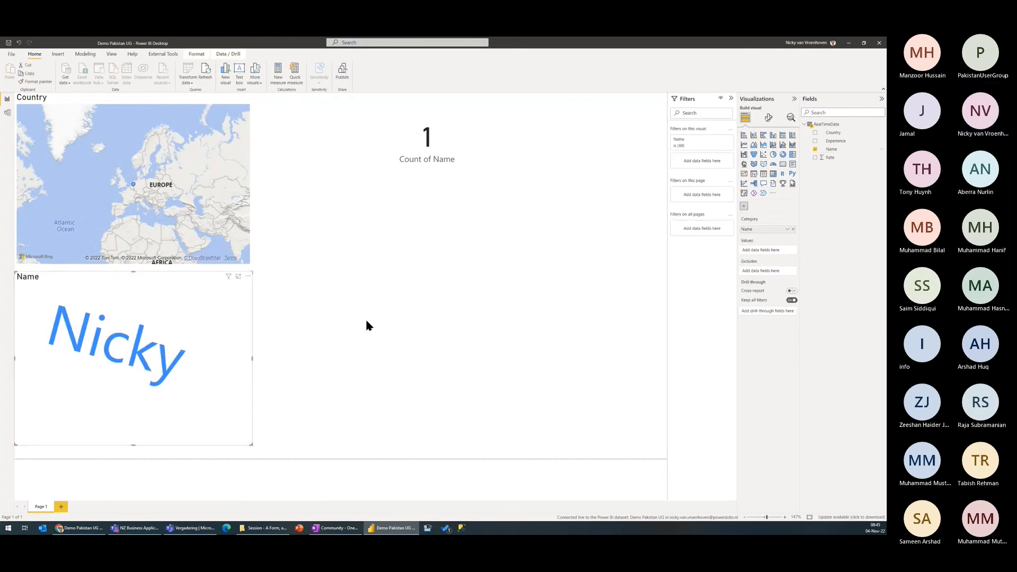
{"action": "left_click", "coordinate": [555, 244]}
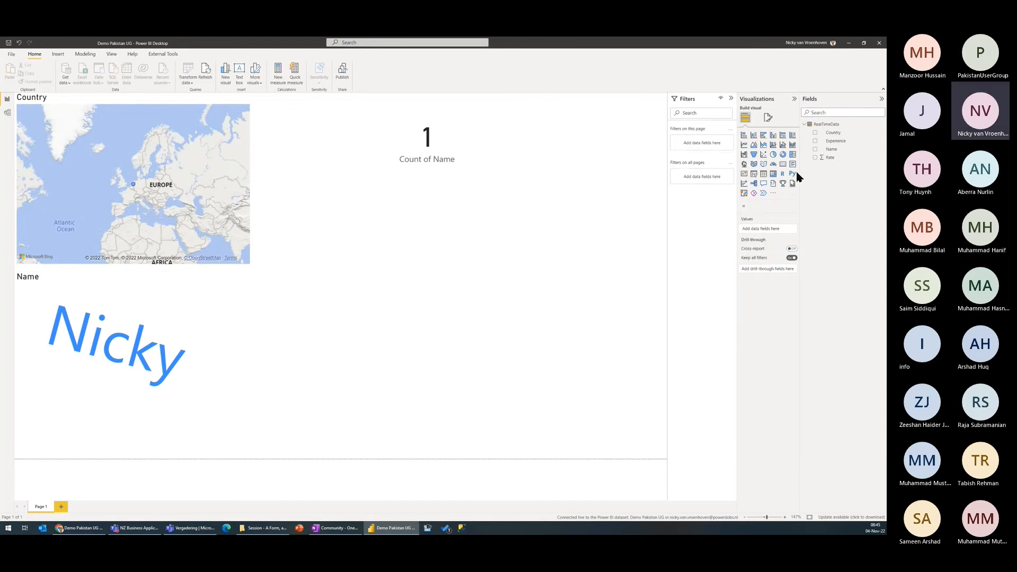
- Add a card showing the average of Rate and shrink it to about half its width
{"action": "left_click", "coordinate": [816, 158]}
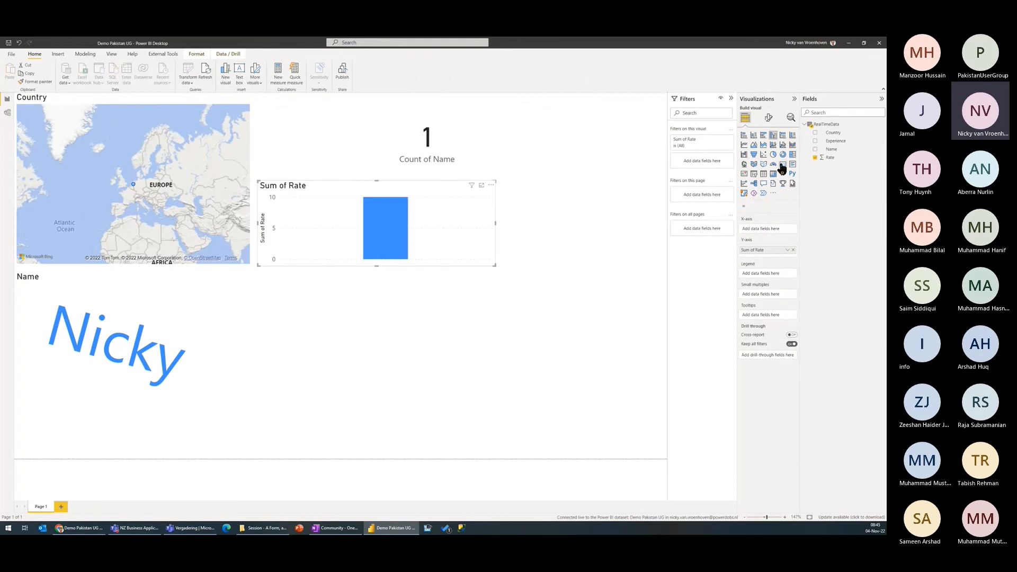
{"action": "left_click", "coordinate": [783, 165]}
{"action": "left_click", "coordinate": [784, 234]}
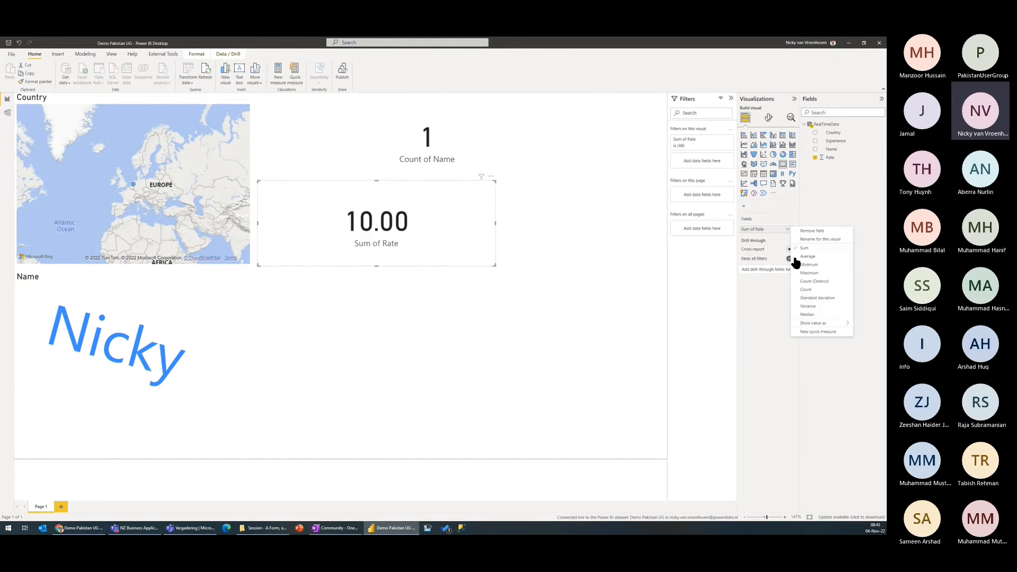
{"action": "left_click", "coordinate": [811, 263]}
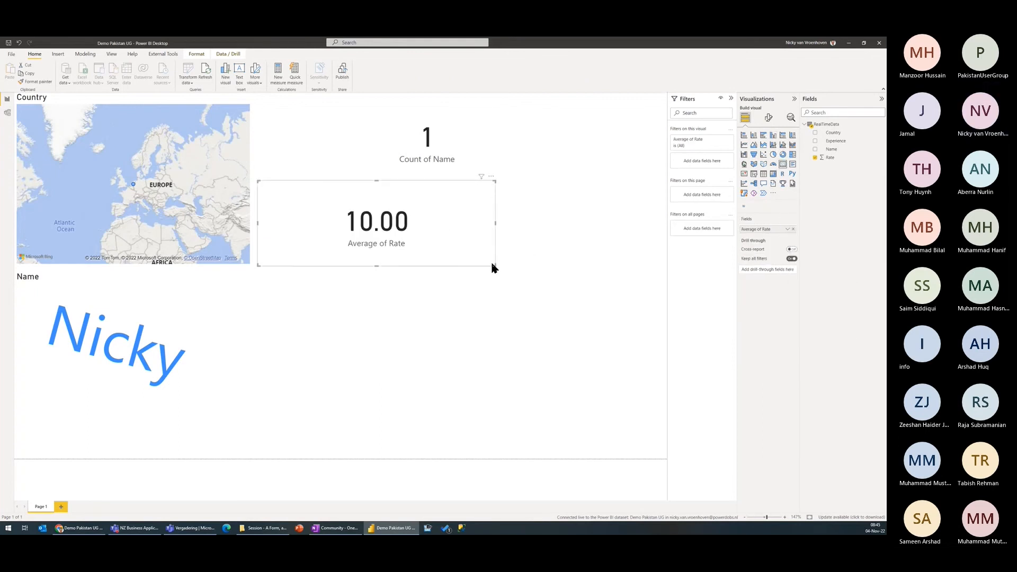
{"action": "left_click_drag", "start_coordinate": [495, 265], "coordinate": [378, 253]}
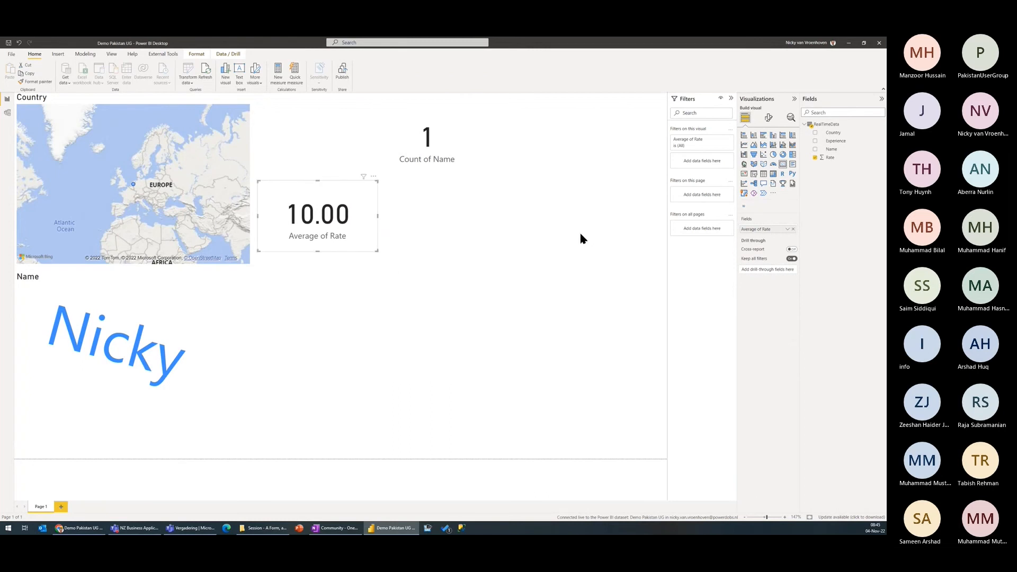
{"action": "left_click", "coordinate": [572, 290]}
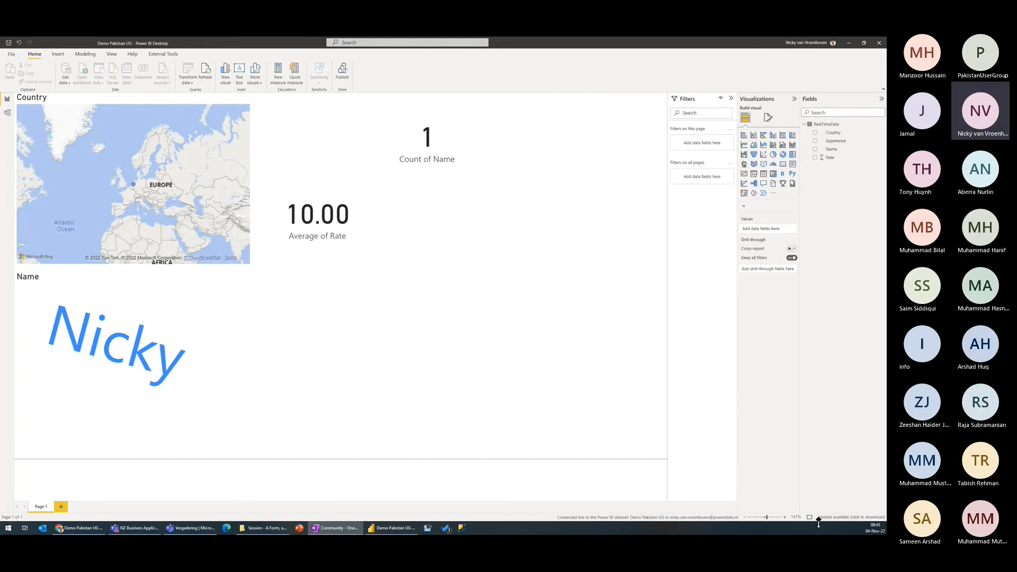
- Start a new RealTimeData measure with the formula SUMX(RealTimeData,IF(CONTAINSSTRING(RealTimeData[Experience],"Forms"),1,0))
{"action": "right_click", "coordinate": [834, 142]}
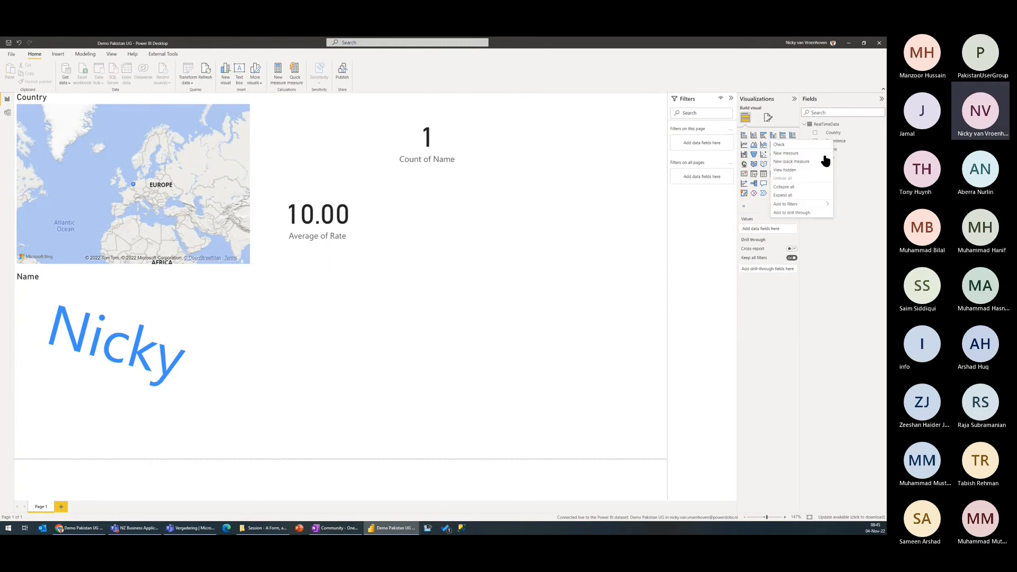
{"action": "left_click", "coordinate": [778, 153]}
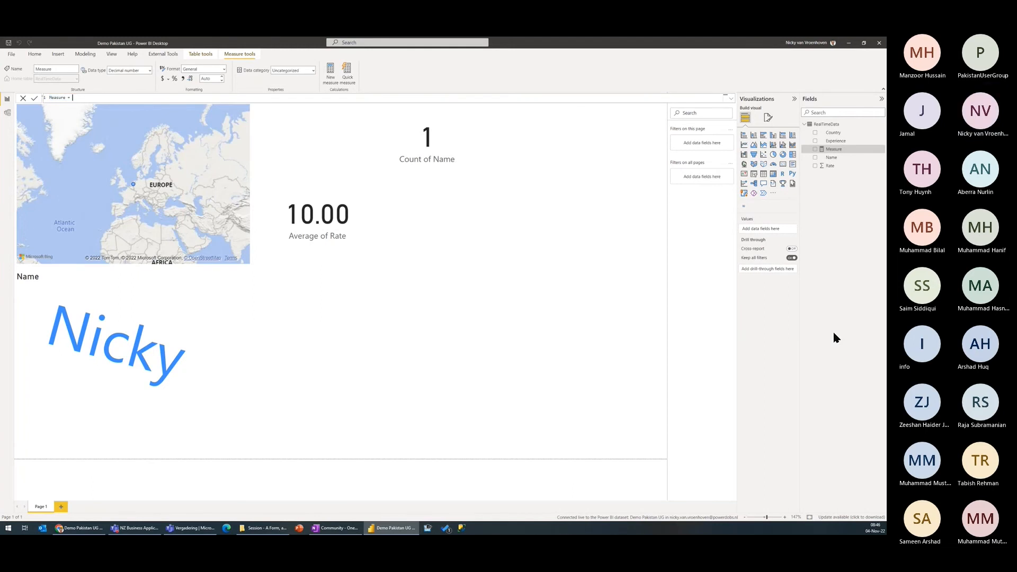
{"action": "type", "text": "Measure = SUMX(RealTimeData,IF(CONTAINSSTRING(RealTimeData[Experience],\"Forms\"),1,0))"}
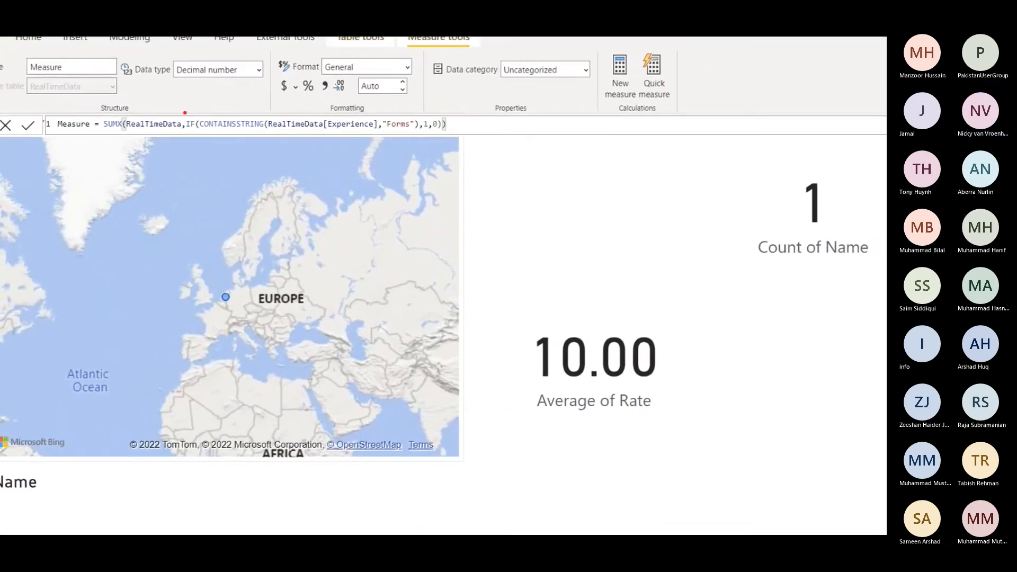
{"action": "left_click_drag", "start_coordinate": [189, 110], "coordinate": [275, 136]}
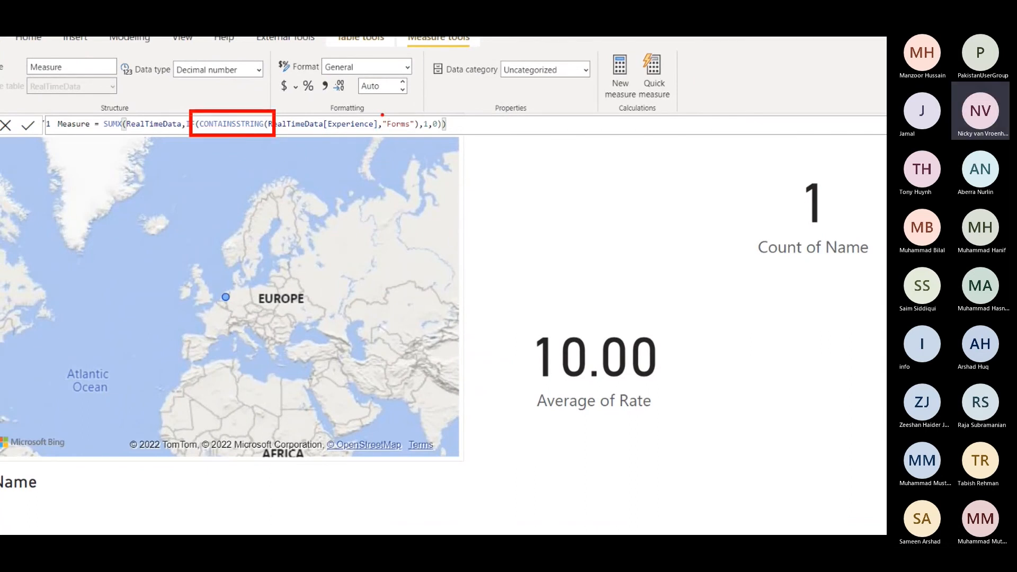
{"action": "left_click_drag", "start_coordinate": [374, 110], "coordinate": [427, 136]}
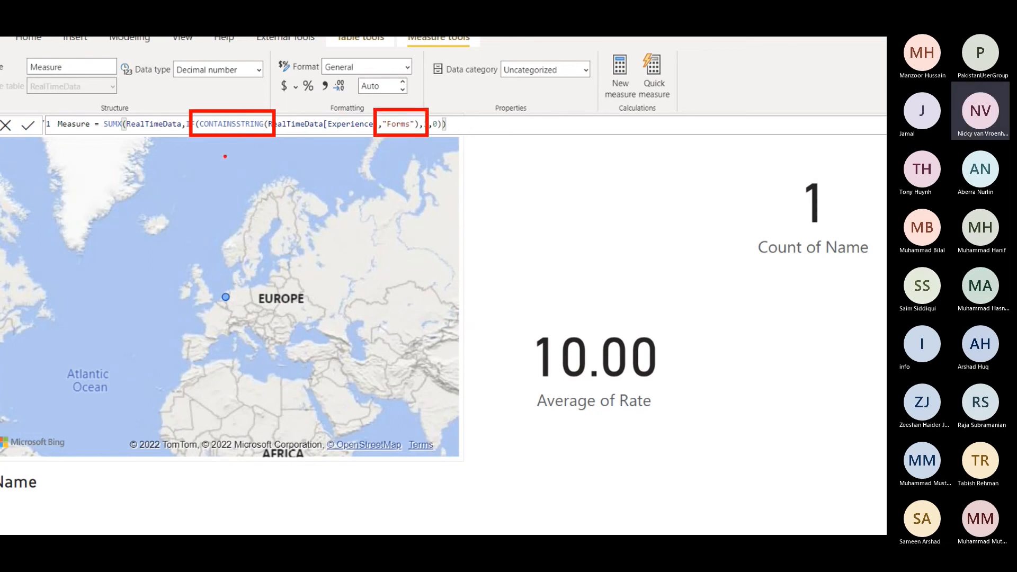
{"action": "left_click_drag", "start_coordinate": [327, 133], "coordinate": [368, 133]}
{"action": "mouse_move", "coordinate": [90, 106]}
{"action": "left_mouse_down"}
{"action": "mouse_move", "coordinate": [153, 141]}
{"action": "mouse_move", "coordinate": [139, 141]}
{"action": "left_mouse_up"}
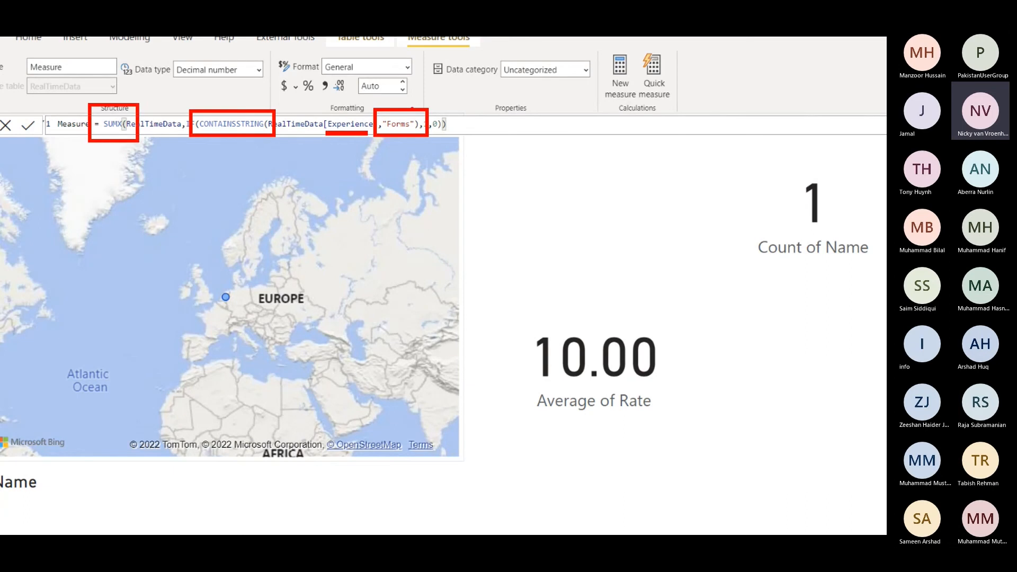
{"action": "key", "text": "Escape"}
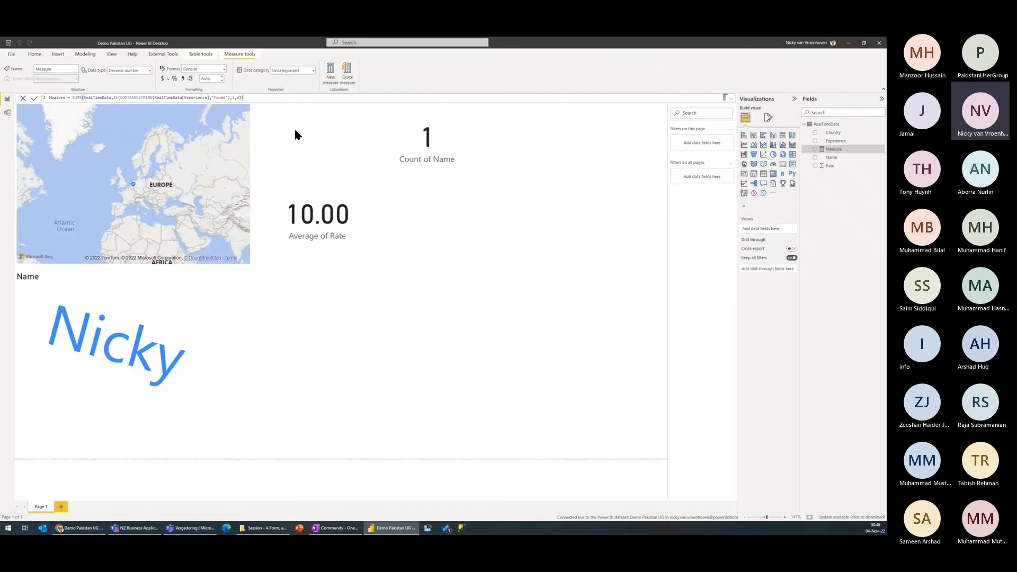
- Name the new measure Forms in its formula and commit it
{"action": "double_click", "coordinate": [56, 99]}
{"action": "type", "text": "Forms"}
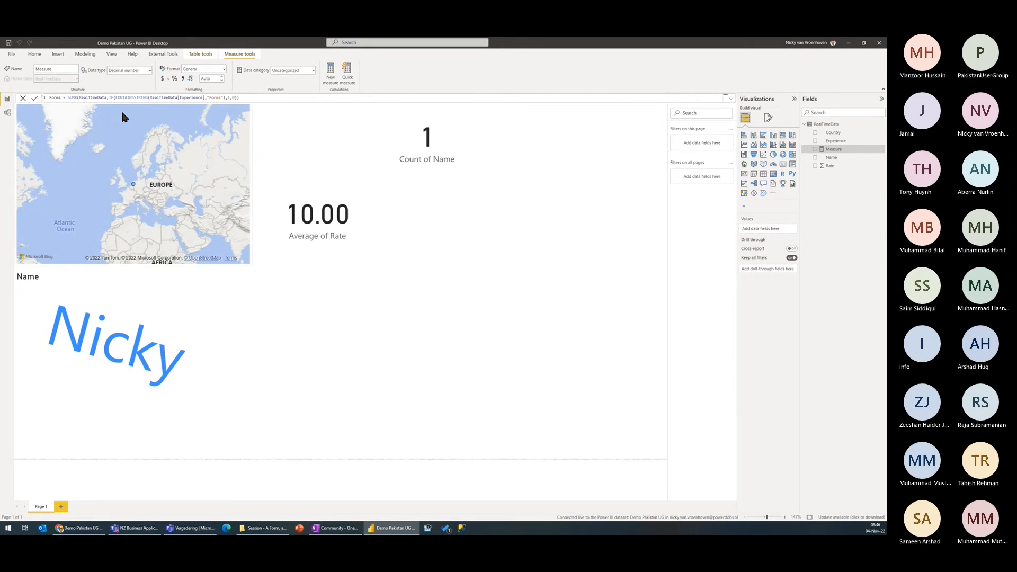
{"action": "key", "text": "Return"}
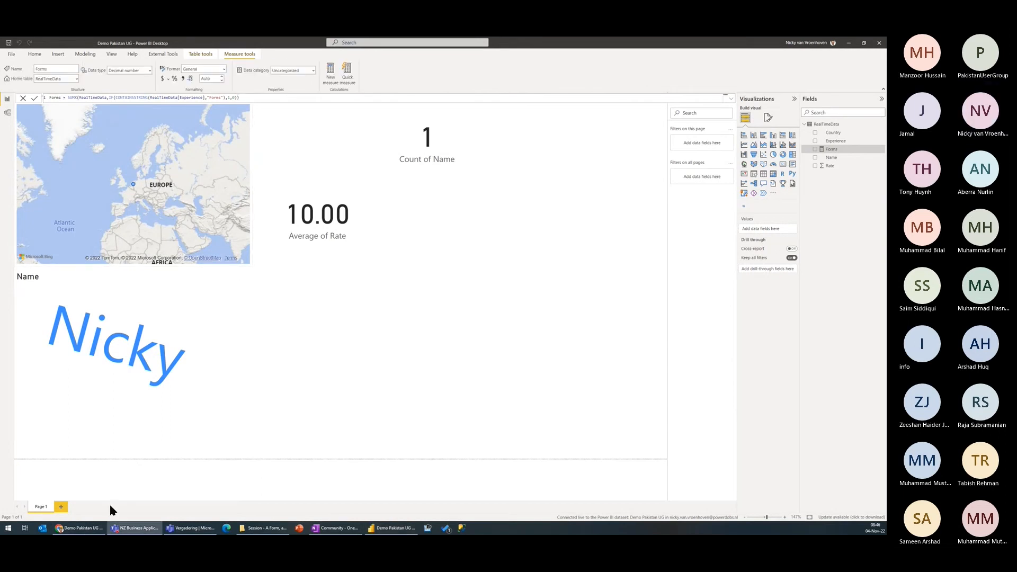
- Switch to the Demo Pakistan UG form in the browser, check the experience question's answer options and return to the report
{"action": "left_click", "coordinate": [78, 531]}
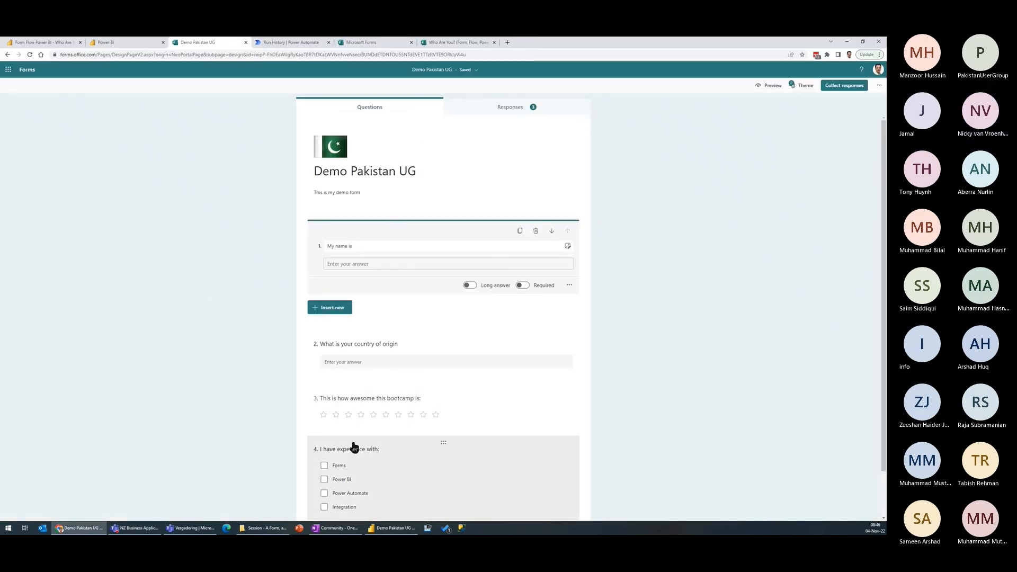
{"action": "scroll", "coordinate": [344, 432], "scroll_direction": "down", "scroll_amount": 1}
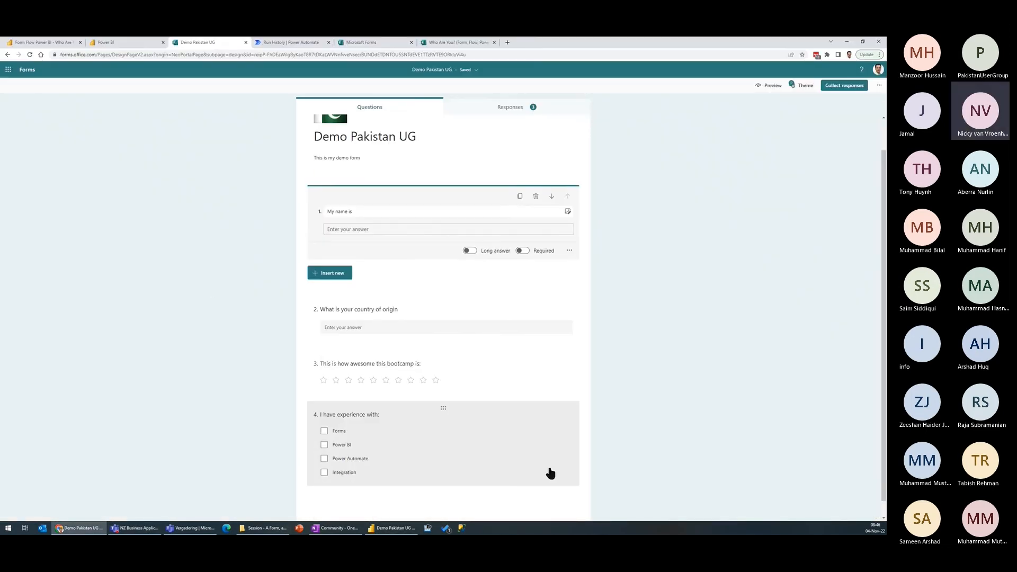
{"action": "left_click", "coordinate": [846, 42]}
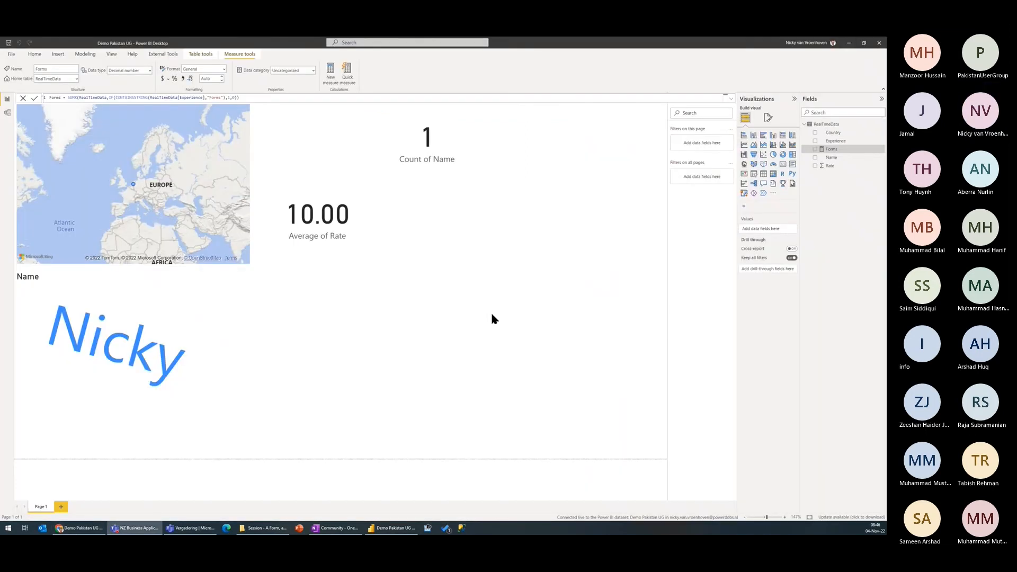
- Create the measure Power BI = SUMX(RealTimeData,IF(CONTAINSSTRING(RealTimeData[Experience],"Power BI"),1,0)) in RealTimeData
{"action": "right_click", "coordinate": [829, 149]}
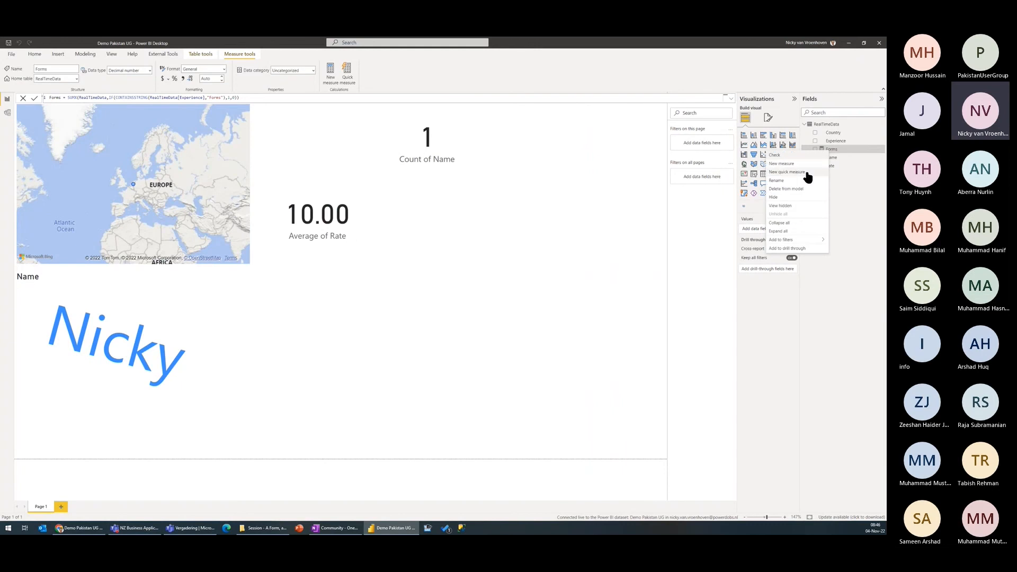
{"action": "left_click", "coordinate": [794, 164]}
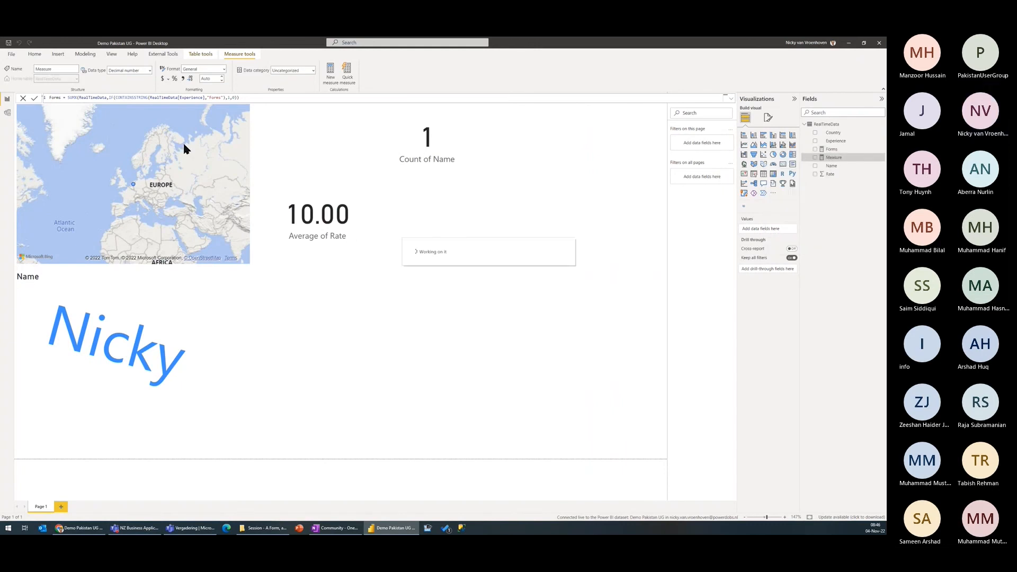
{"action": "type", "text": "Power BI"}
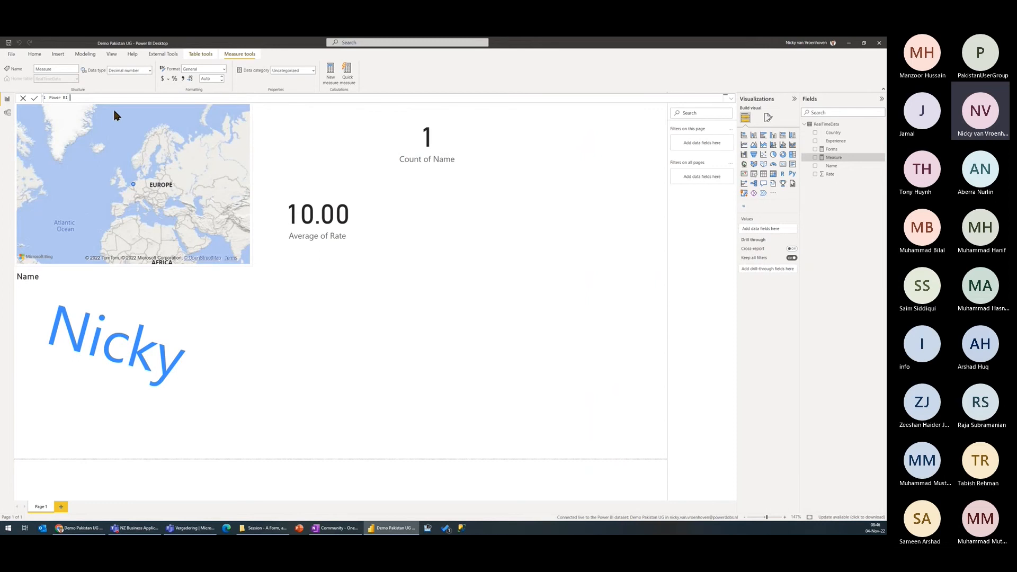
{"action": "type", "text": "= SUMX(RealTimeData,IF(CONTAINSSTRING(RealTimeData[Experience],\"Forms\"),1,0))"}
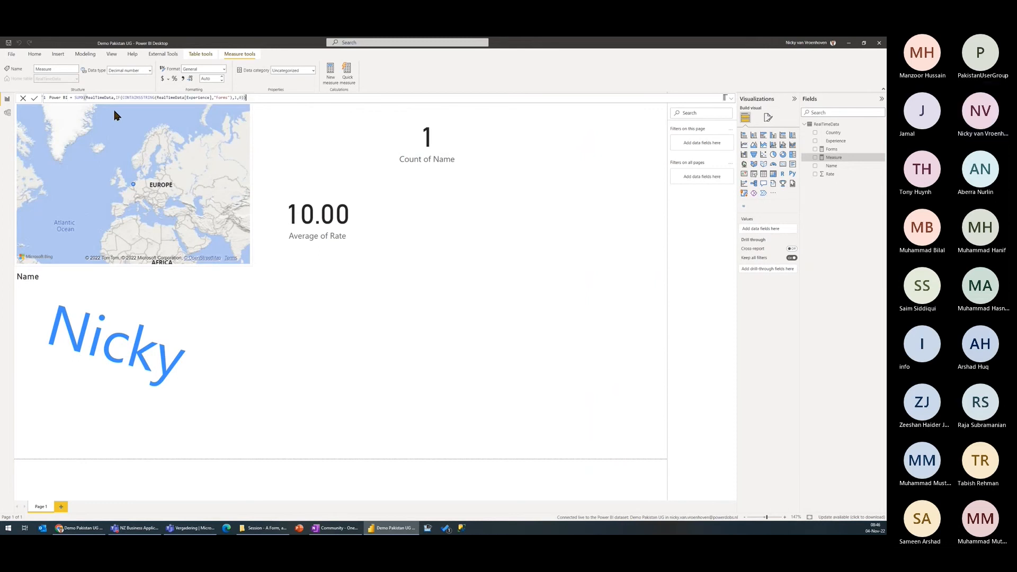
{"action": "key", "text": "Left"}
{"action": "key", "text": "Left"}
{"action": "key", "text": "Left"}
{"action": "key", "text": "Left"}
{"action": "key", "text": "Left"}
{"action": "key", "text": "Left"}
{"action": "key", "text": "Left"}
{"action": "key", "text": "Left"}
{"action": "key", "text": "ctrl+shift+Left"}
{"action": "type", "text": "Power BI"}
{"action": "key", "text": "Return"}
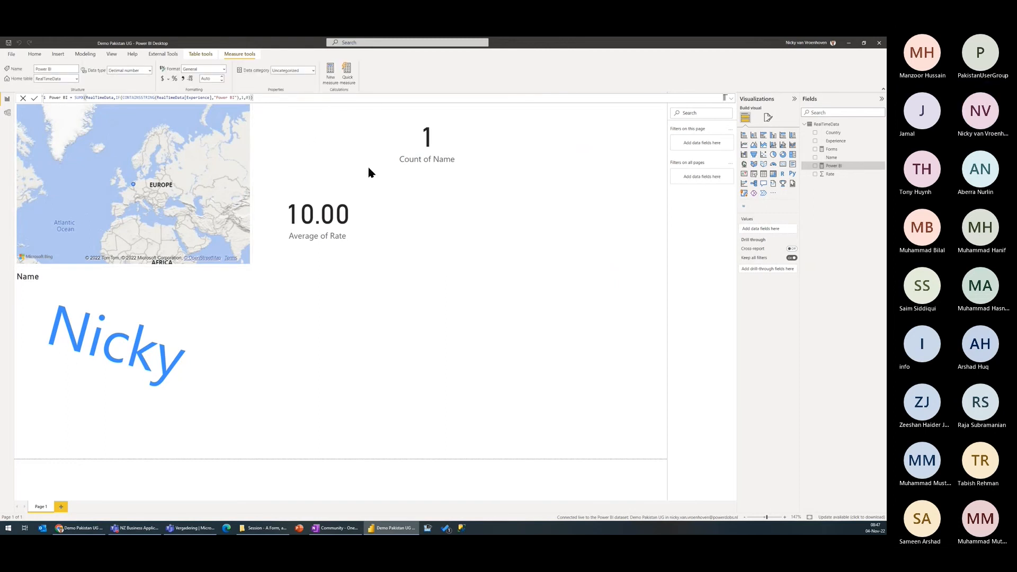
- Add a clustered column chart of the Forms and Power BI measures below the cards and widen it
{"action": "left_click", "coordinate": [691, 251]}
{"action": "left_click", "coordinate": [773, 135]}
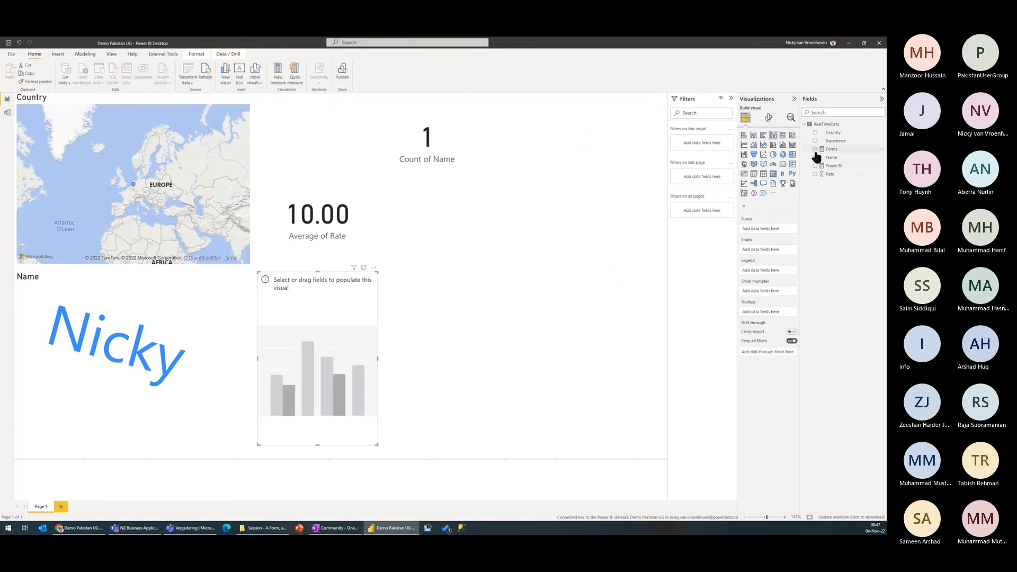
{"action": "left_click", "coordinate": [815, 149]}
{"action": "left_click", "coordinate": [815, 166]}
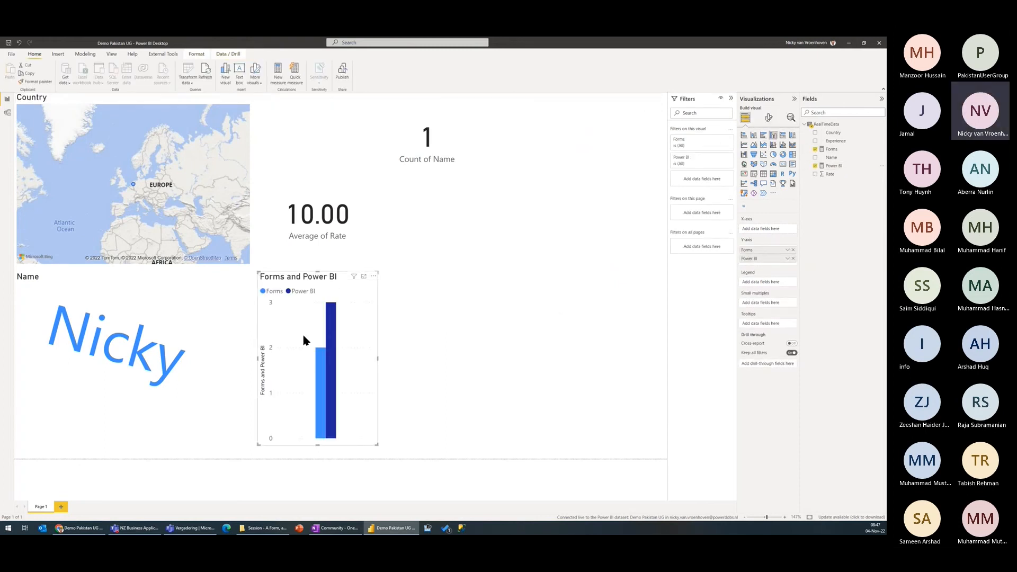
{"action": "left_click_drag", "start_coordinate": [359, 313], "coordinate": [402, 320]}
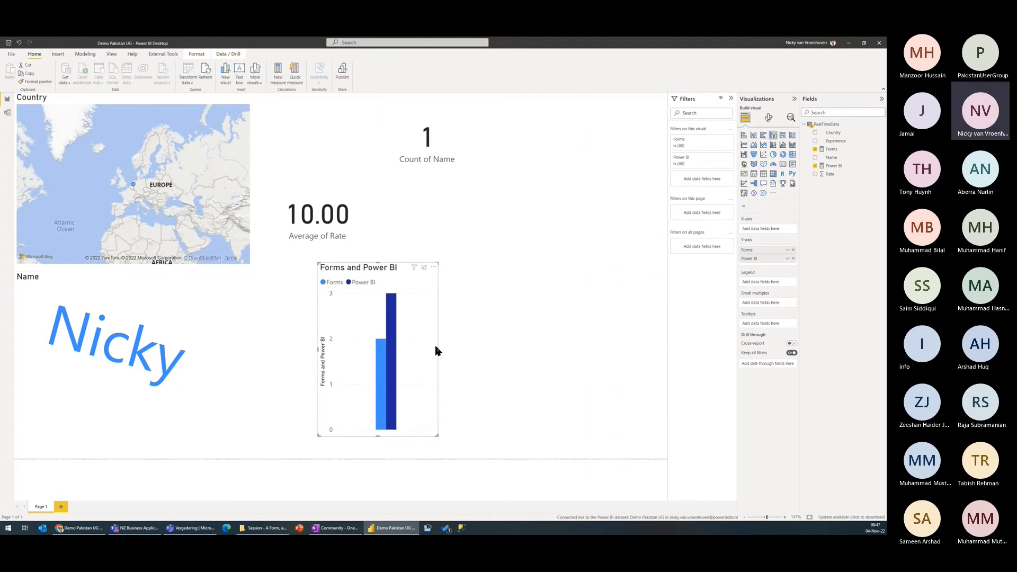
{"action": "left_click_drag", "start_coordinate": [437, 349], "coordinate": [484, 350]}
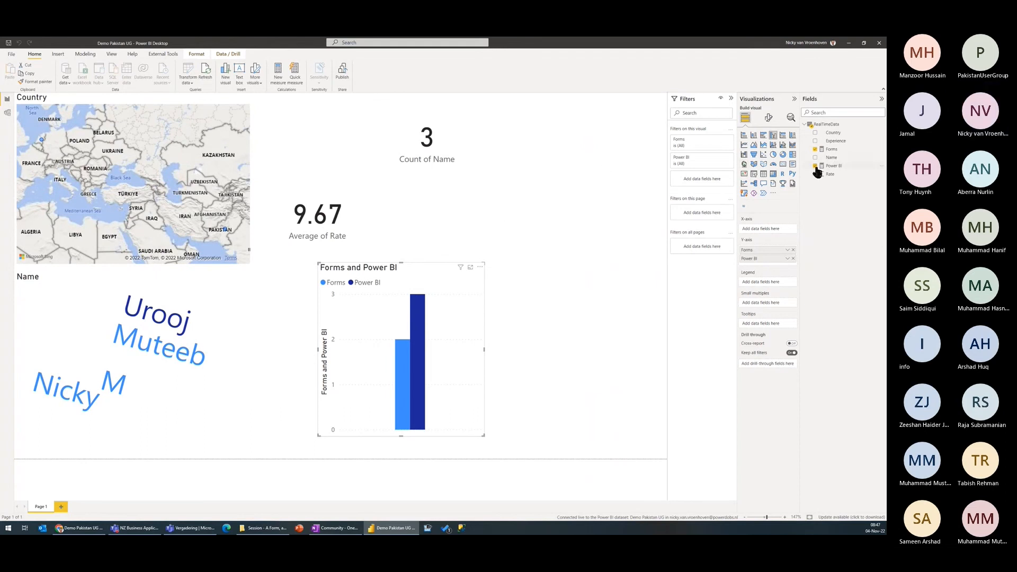
- Create the measure Power Automate = SUMX(RealTimeData,IF(CONTAINSSTRING(RealTimeData[Experience],"Automate"),1,0)) in RealTimeData
{"action": "right_click", "coordinate": [835, 152]}
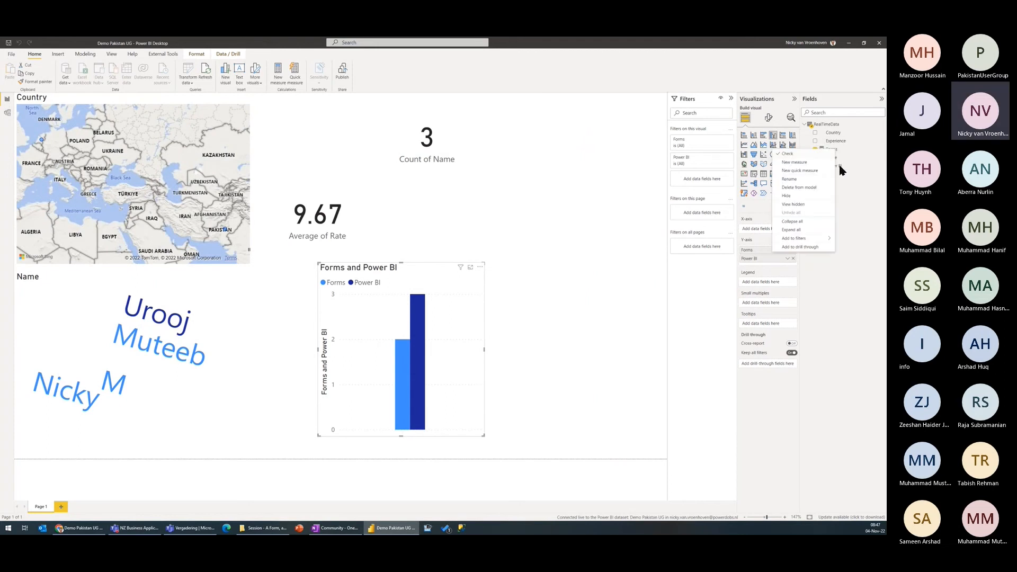
{"action": "key", "text": "Escape"}
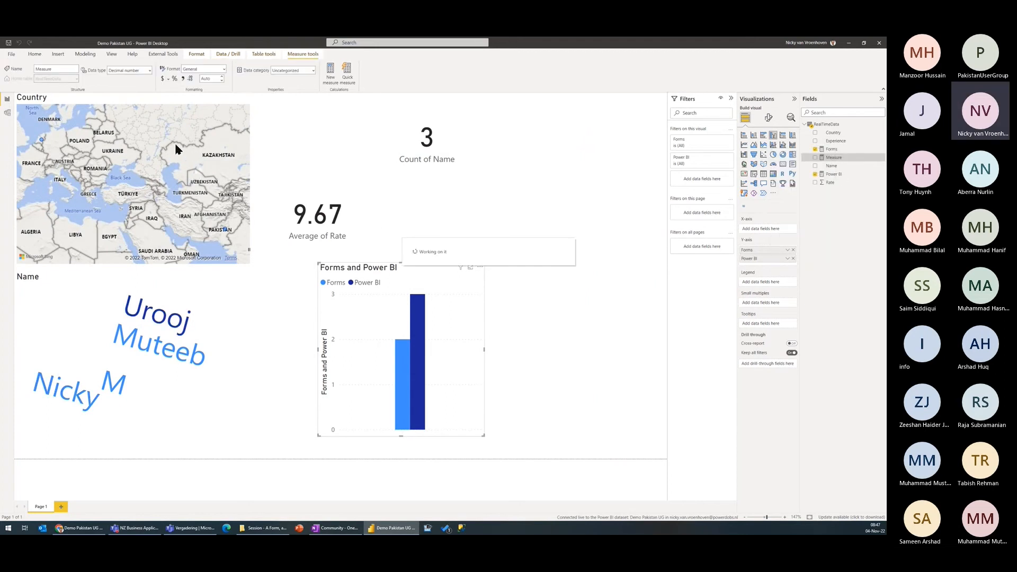
{"action": "type", "text": "= SUMX(RealTimeData,IF(CONTAINSSTRING(RealTimeData[Experience],\"Forms\"),1,0))"}
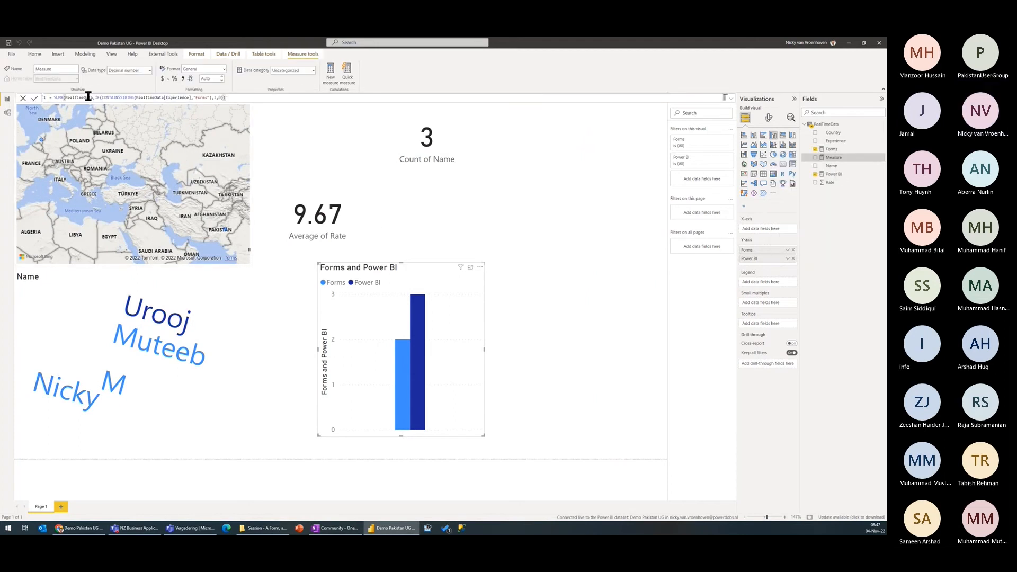
{"action": "double_click", "coordinate": [201, 98]}
{"action": "type", "text": "Automate"}
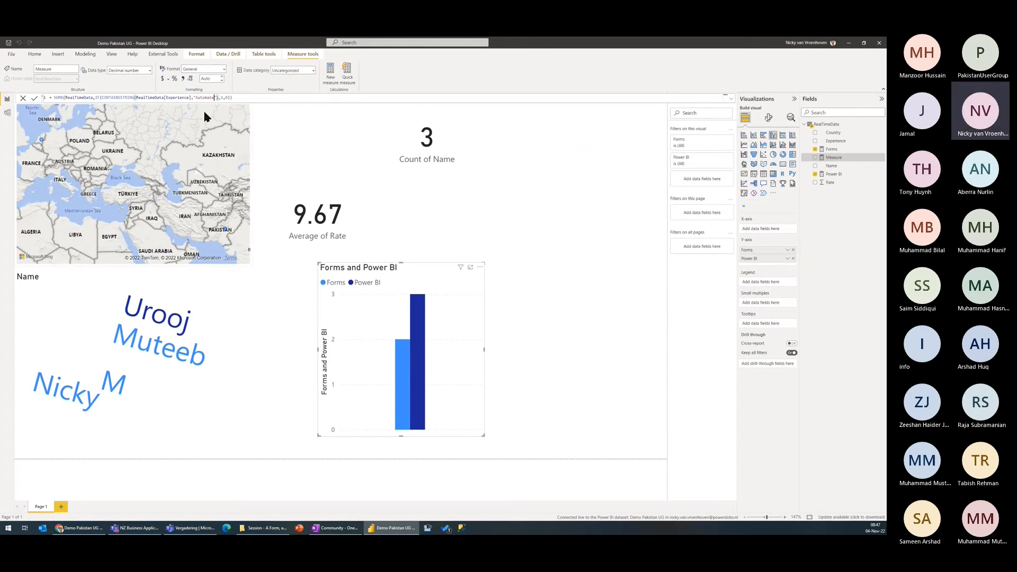
{"action": "type", "text": "Power Aut"}
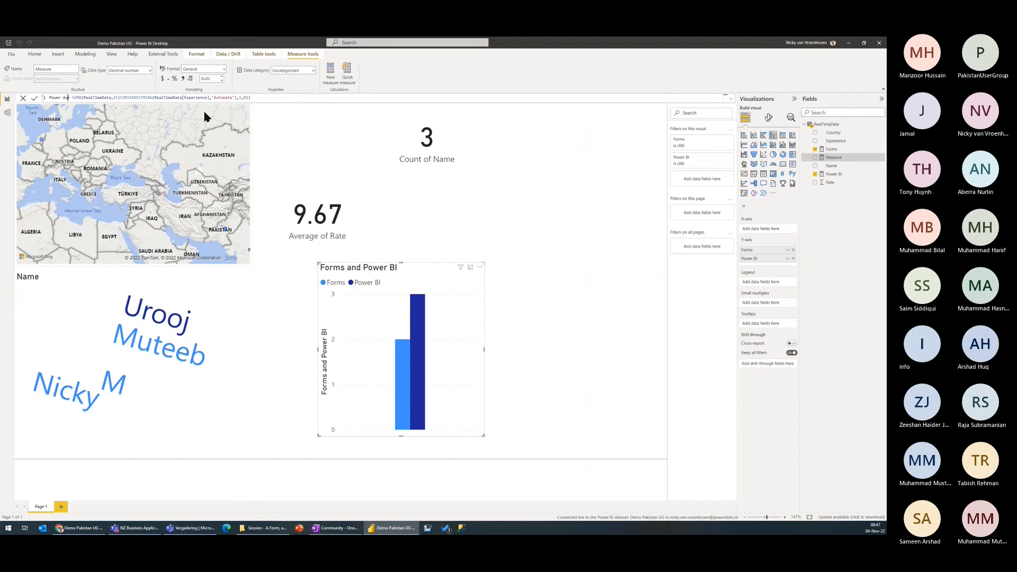
{"action": "type", "text": "omate ="}
{"action": "key", "text": "Return"}
- Add the Power Automate measure to the column chart and reposition the chart at the page's lower edge, beside the Name word cloud
{"action": "left_click", "coordinate": [815, 166]}
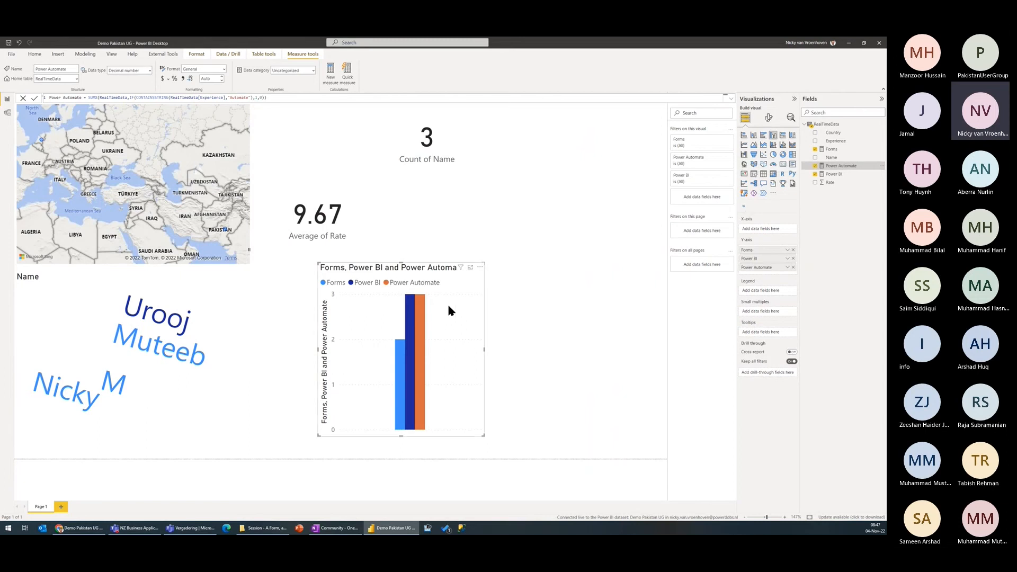
{"action": "left_click_drag", "start_coordinate": [459, 292], "coordinate": [504, 293]}
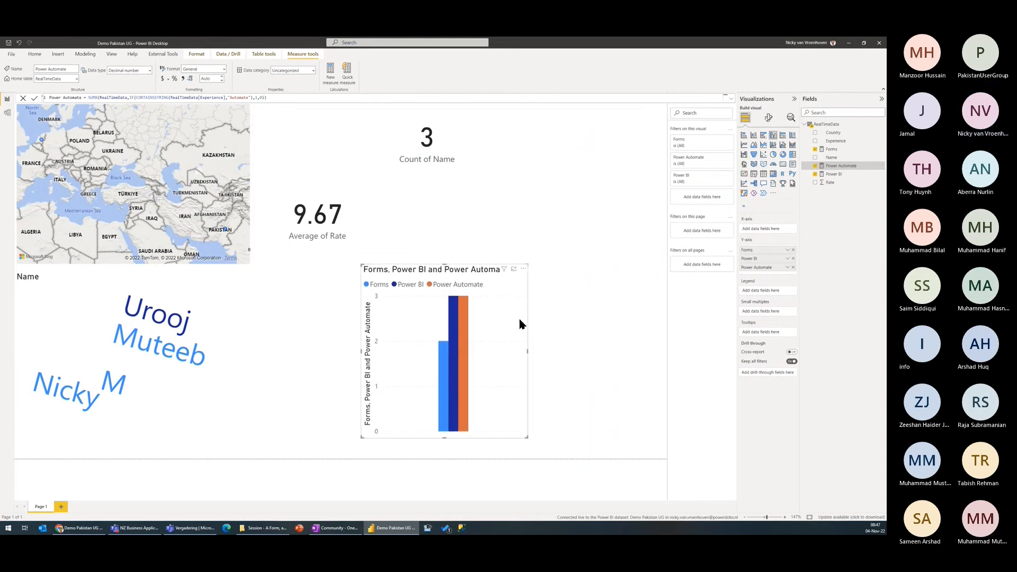
{"action": "left_click", "coordinate": [561, 233]}
{"action": "left_click_drag", "start_coordinate": [477, 315], "coordinate": [451, 333]}
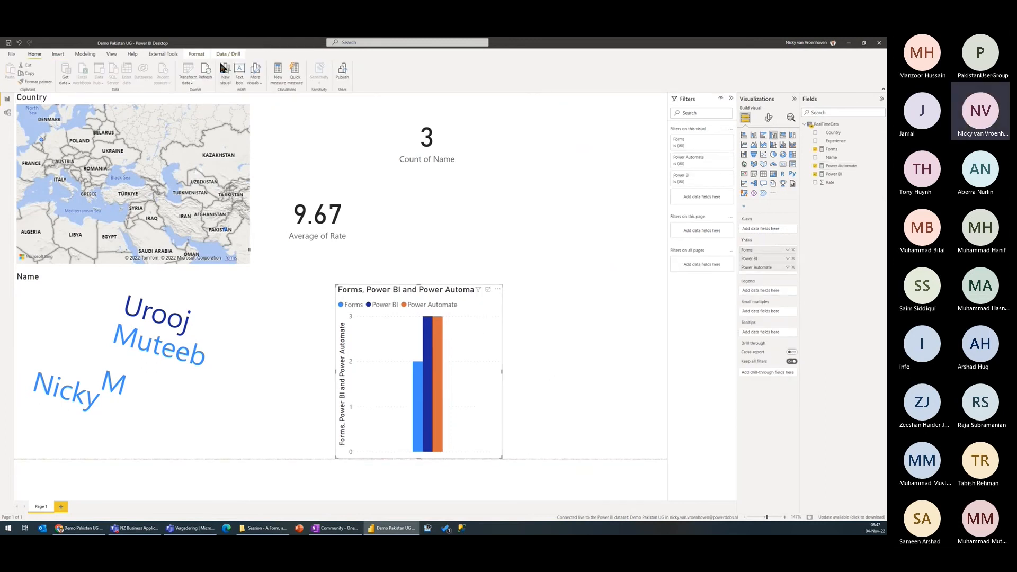
- Publish the refreshed report to My workspace and open it in the Power BI service
{"action": "left_click", "coordinate": [208, 79]}
{"action": "left_click", "coordinate": [343, 75]}
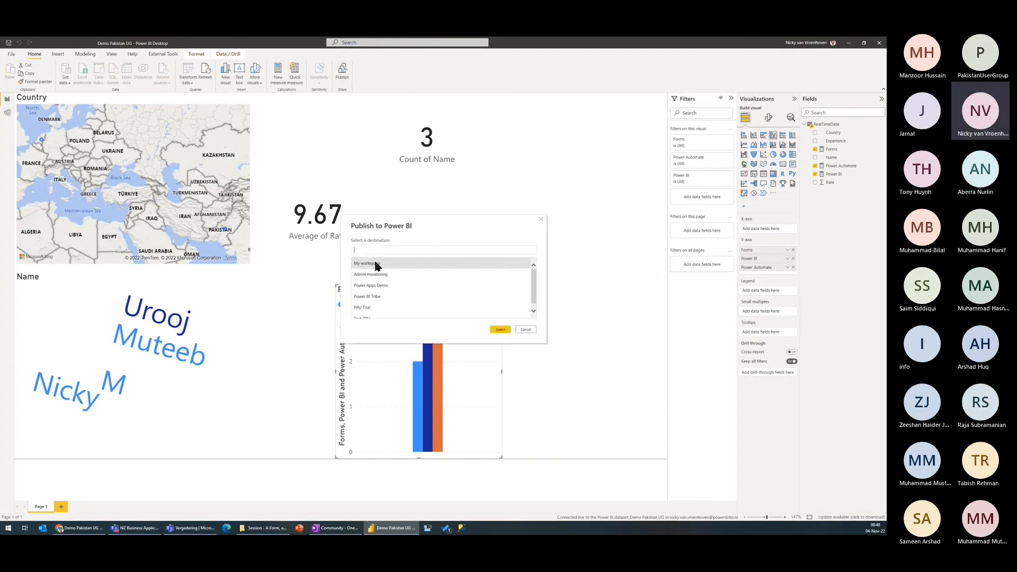
{"action": "double_click", "coordinate": [375, 263]}
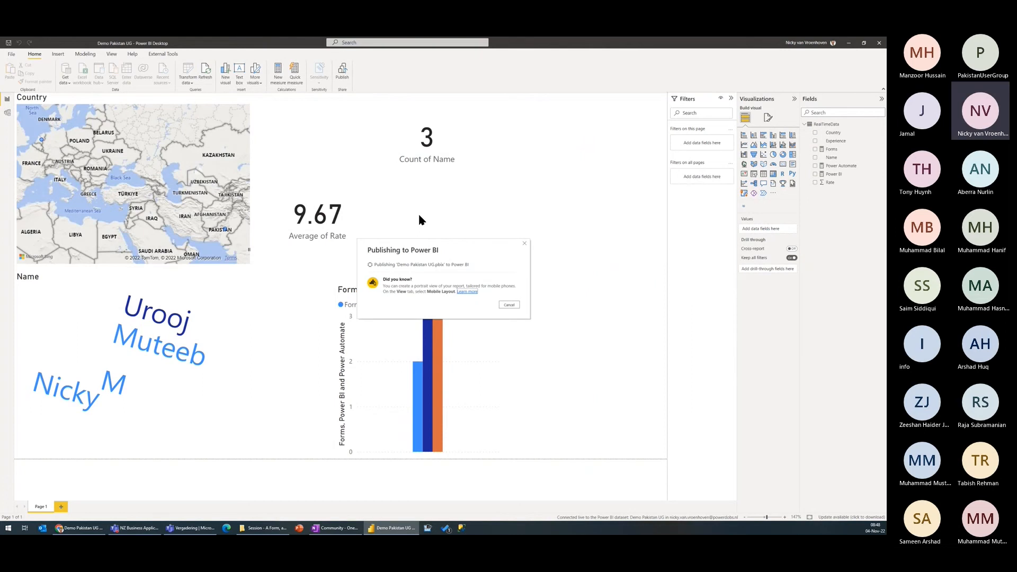
{"action": "left_click_drag", "start_coordinate": [475, 246], "coordinate": [561, 209]}
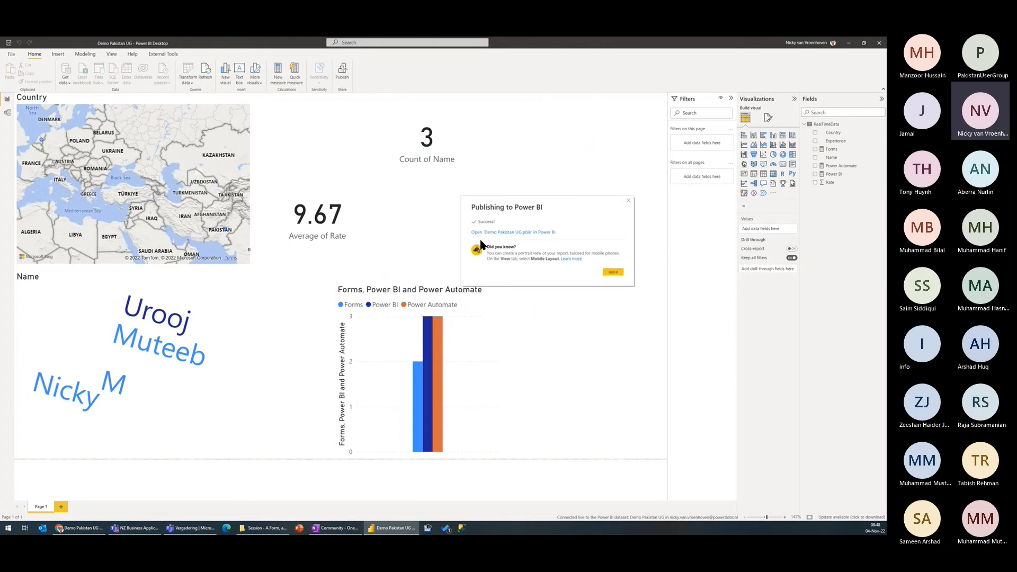
{"action": "left_click", "coordinate": [536, 234]}
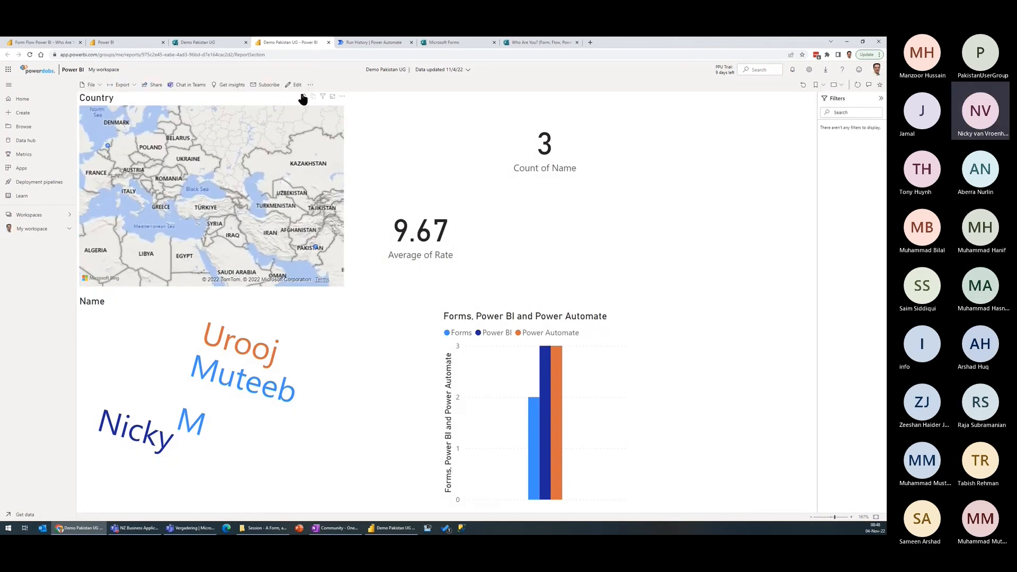
- Pin the Country map to a new dashboard named Demo Pakistan UG
{"action": "left_click", "coordinate": [303, 97]}
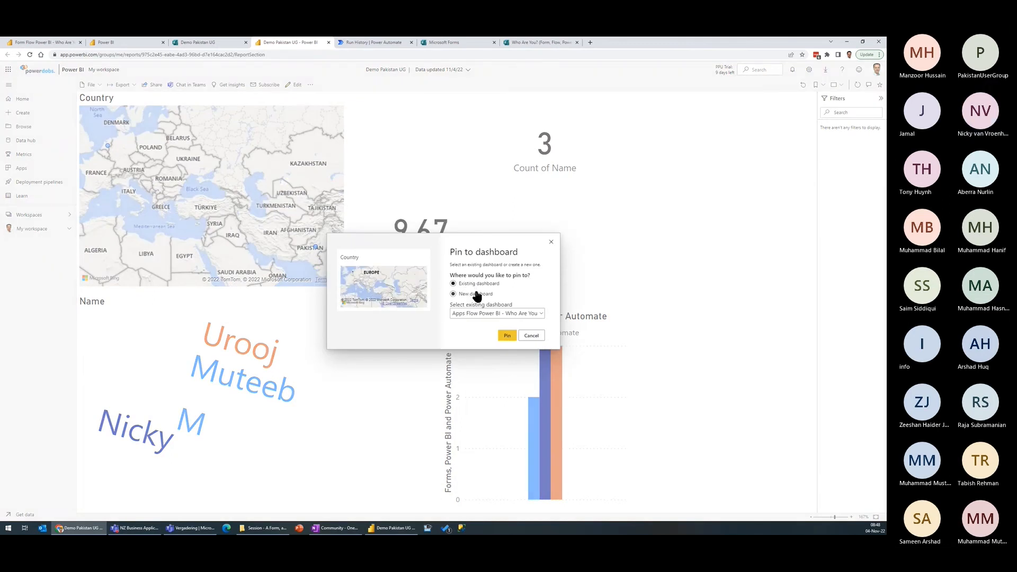
{"action": "left_click", "coordinate": [480, 316]}
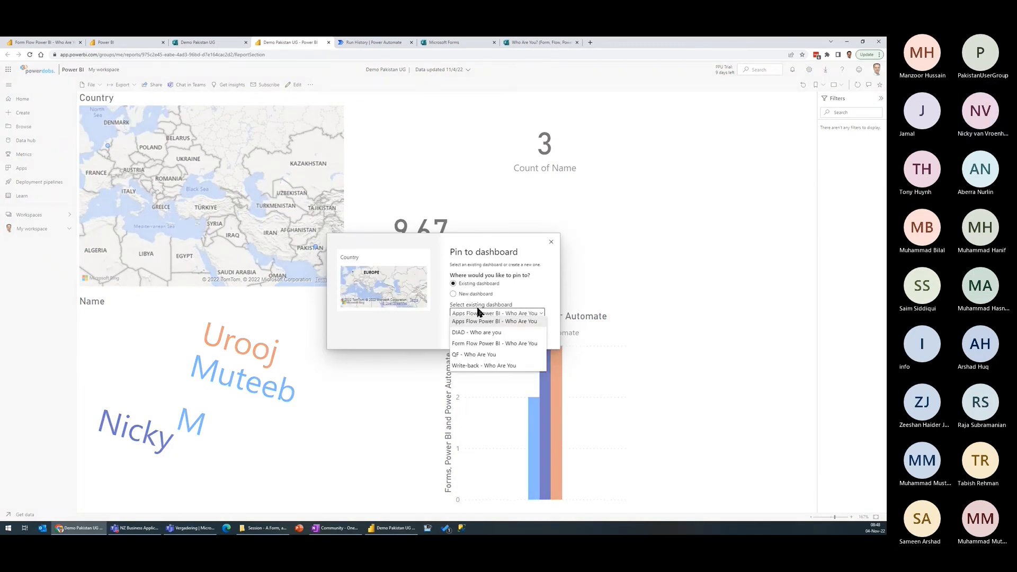
{"action": "left_click", "coordinate": [453, 294]}
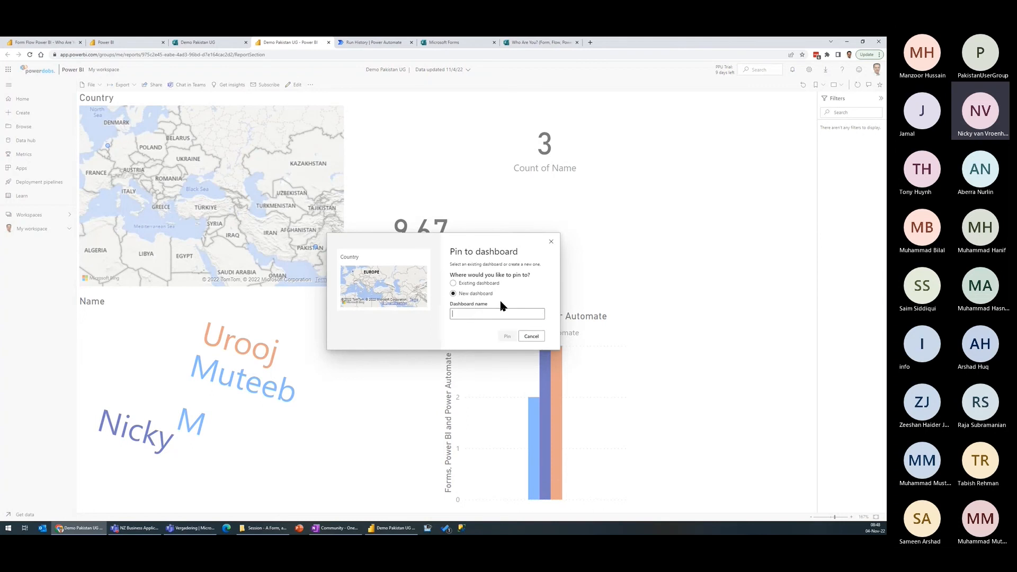
{"action": "type", "text": "Demo Pa"}
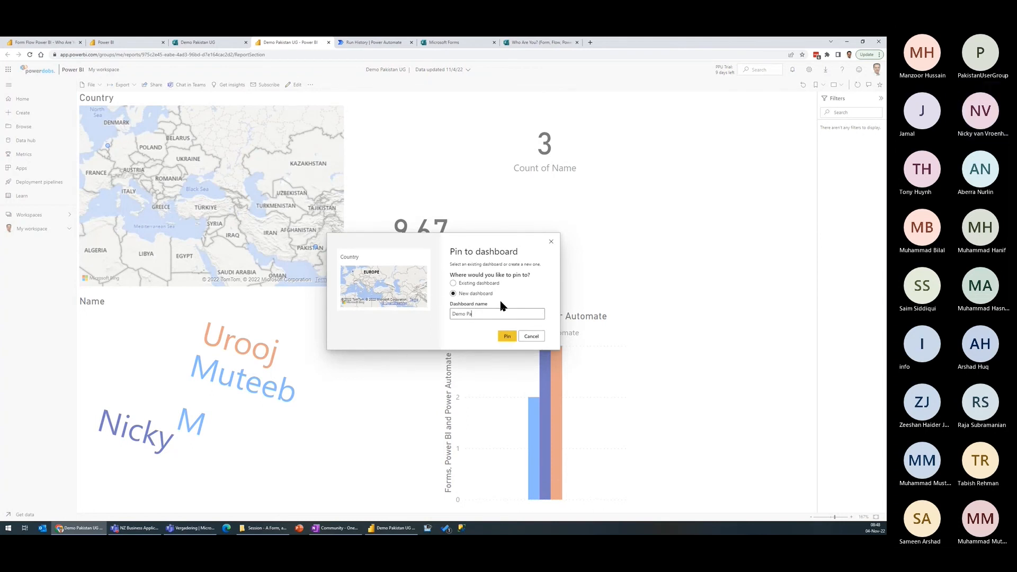
{"action": "type", "text": "kistan UG"}
{"action": "key", "text": "ctrl+a"}
{"action": "left_click", "coordinate": [506, 336]}
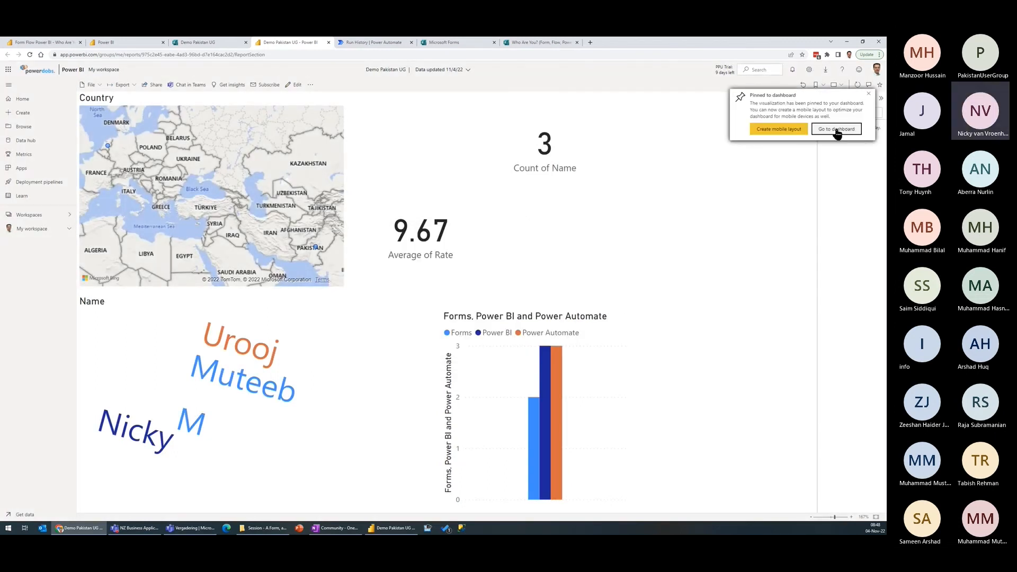
- Pin the Count of Name and Average of Rate cards to the existing Demo Pakistan UG dashboard
{"action": "left_click", "coordinate": [567, 96]}
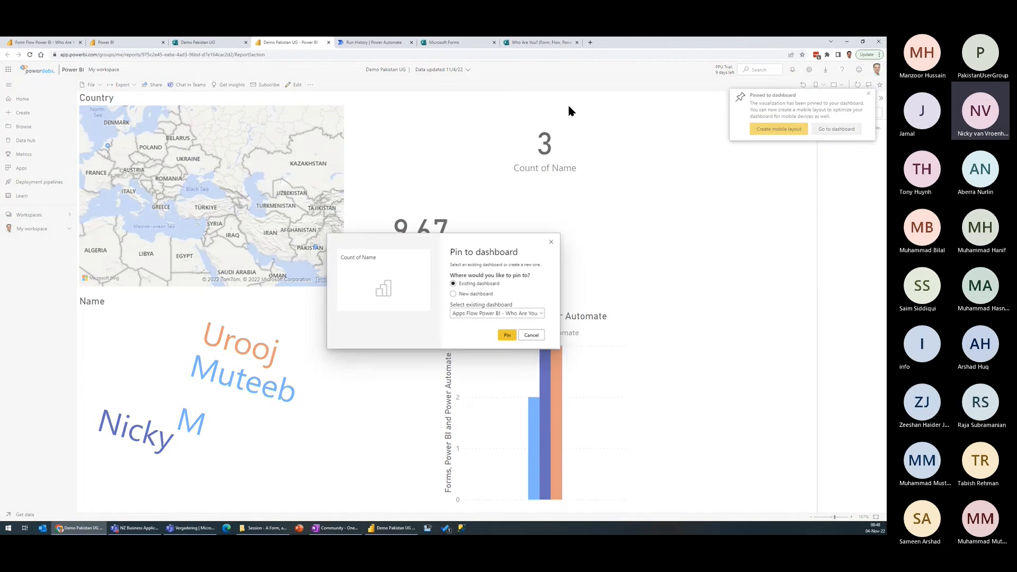
{"action": "left_click", "coordinate": [478, 314]}
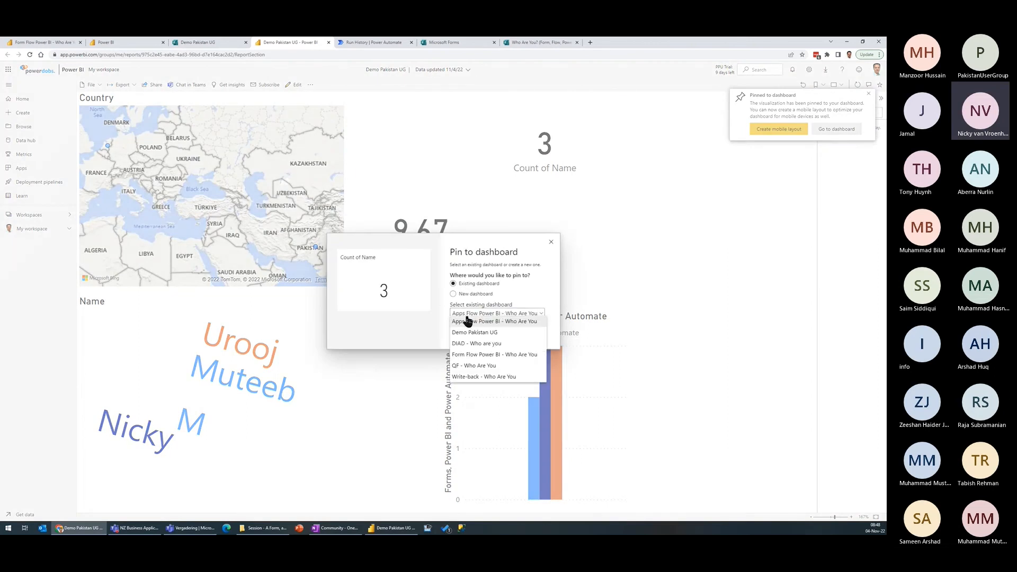
{"action": "left_click", "coordinate": [468, 334]}
{"action": "left_click", "coordinate": [506, 336]}
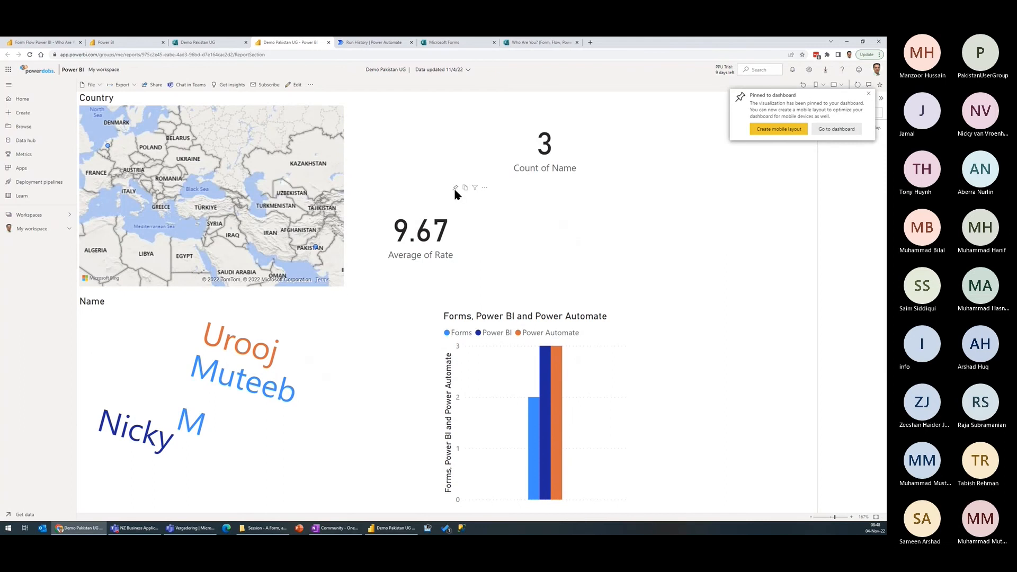
{"action": "left_click", "coordinate": [455, 188]}
{"action": "left_click", "coordinate": [484, 314]}
{"action": "left_click", "coordinate": [477, 331]}
{"action": "left_click", "coordinate": [506, 336]}
- Pin the column chart and the Name word cloud to the existing Demo Pakistan UG dashboard
{"action": "left_click", "coordinate": [585, 316]}
{"action": "left_click", "coordinate": [482, 316]}
{"action": "left_click", "coordinate": [476, 339]}
{"action": "left_click", "coordinate": [506, 335]}
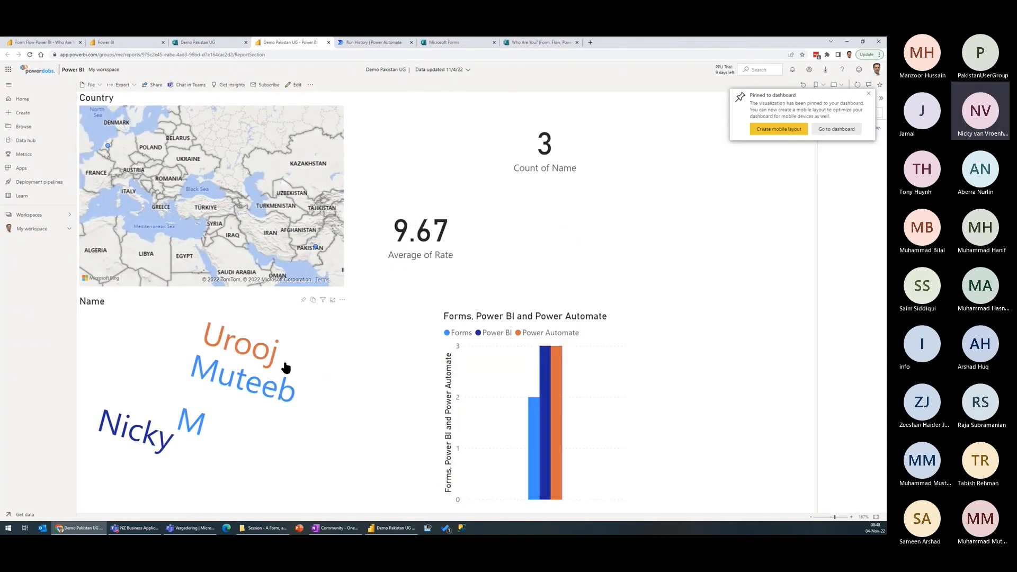
{"action": "left_click", "coordinate": [303, 300]}
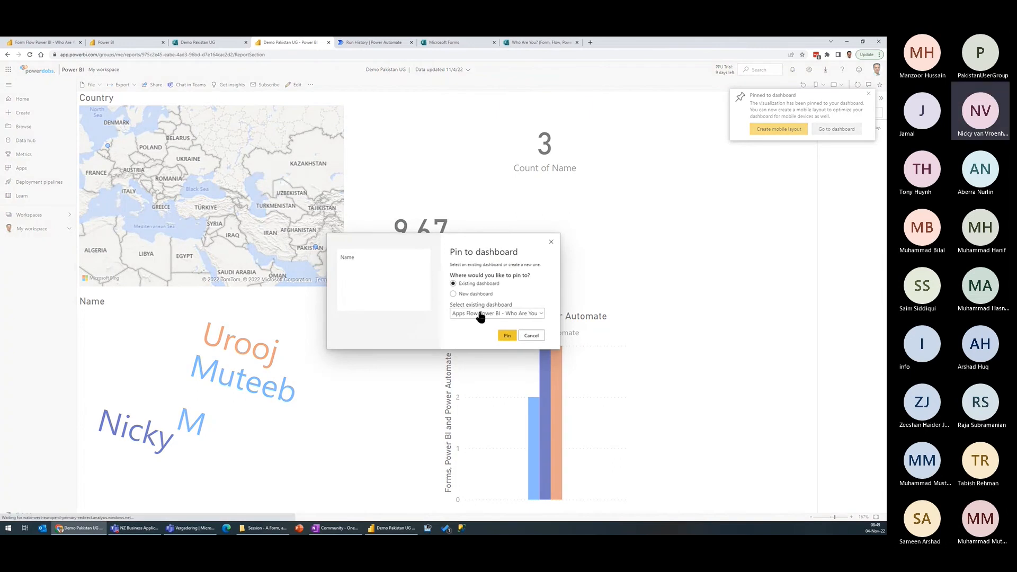
{"action": "left_click", "coordinate": [484, 316]}
{"action": "left_click", "coordinate": [477, 340]}
{"action": "left_click", "coordinate": [507, 336]}
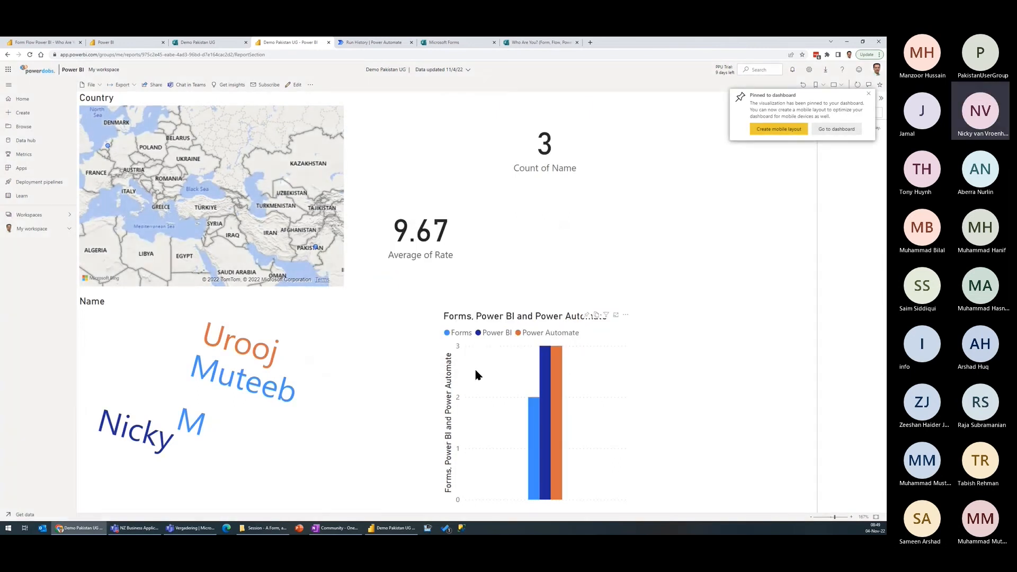
- Open the Demo Pakistan UG dashboard and shift the two card tiles and the column chart tile one column to the right
{"action": "left_click", "coordinate": [837, 128]}
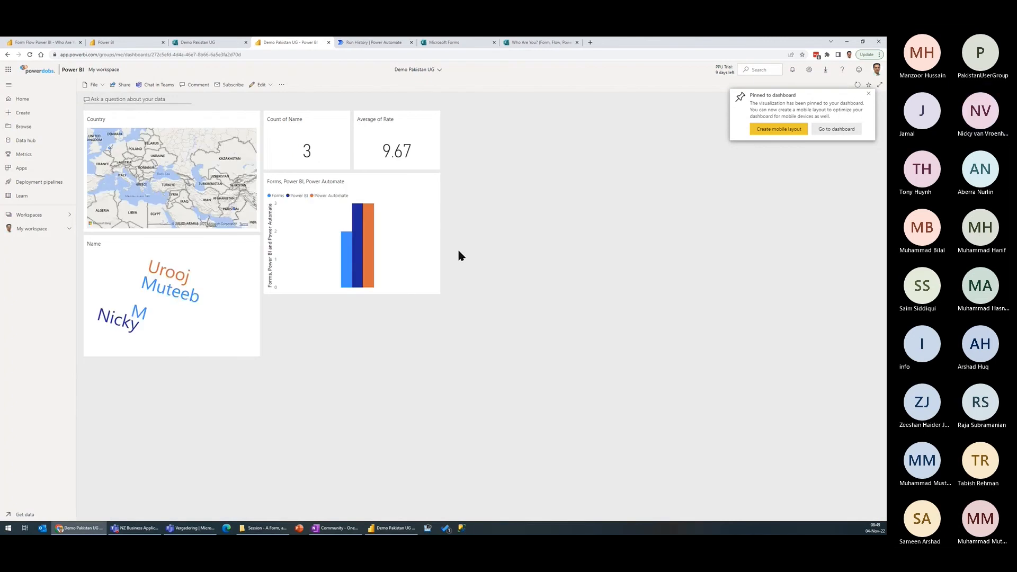
{"action": "left_click_drag", "start_coordinate": [411, 198], "coordinate": [504, 225]}
{"action": "left_click_drag", "start_coordinate": [409, 127], "coordinate": [499, 189]}
{"action": "left_click_drag", "start_coordinate": [329, 130], "coordinate": [413, 140]}
{"action": "left_click_drag", "start_coordinate": [486, 194], "coordinate": [493, 128]}
{"action": "left_click_drag", "start_coordinate": [500, 256], "coordinate": [499, 209]}
- Make the column chart tile taller, widen the Country and Name tiles to fill the gap, and dismiss the pin notification
{"action": "left_click_drag", "start_coordinate": [526, 293], "coordinate": [529, 343]}
{"action": "left_click_drag", "start_coordinate": [259, 230], "coordinate": [338, 234]}
{"action": "left_click_drag", "start_coordinate": [258, 353], "coordinate": [336, 359]}
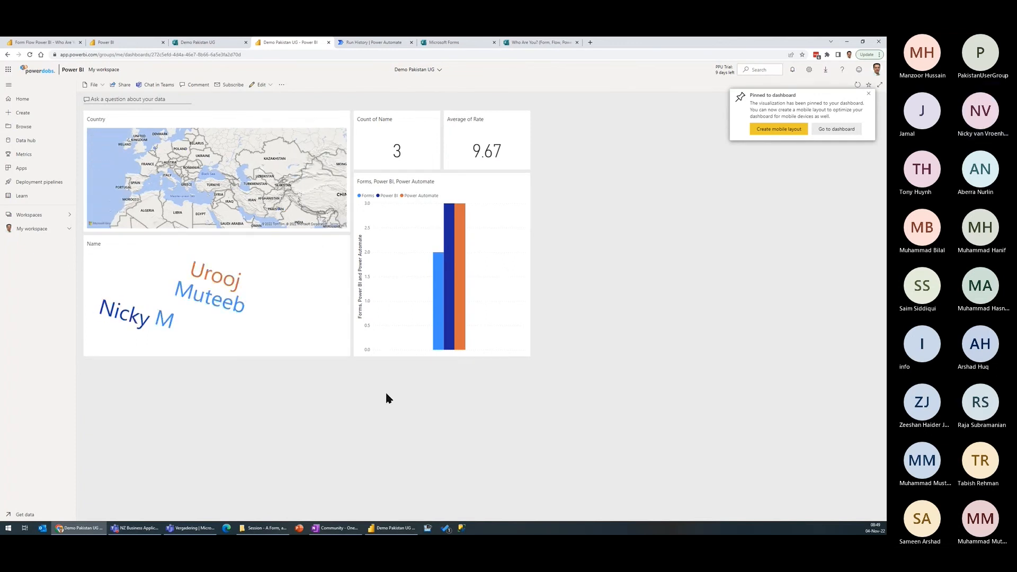
{"action": "left_click", "coordinate": [868, 94]}
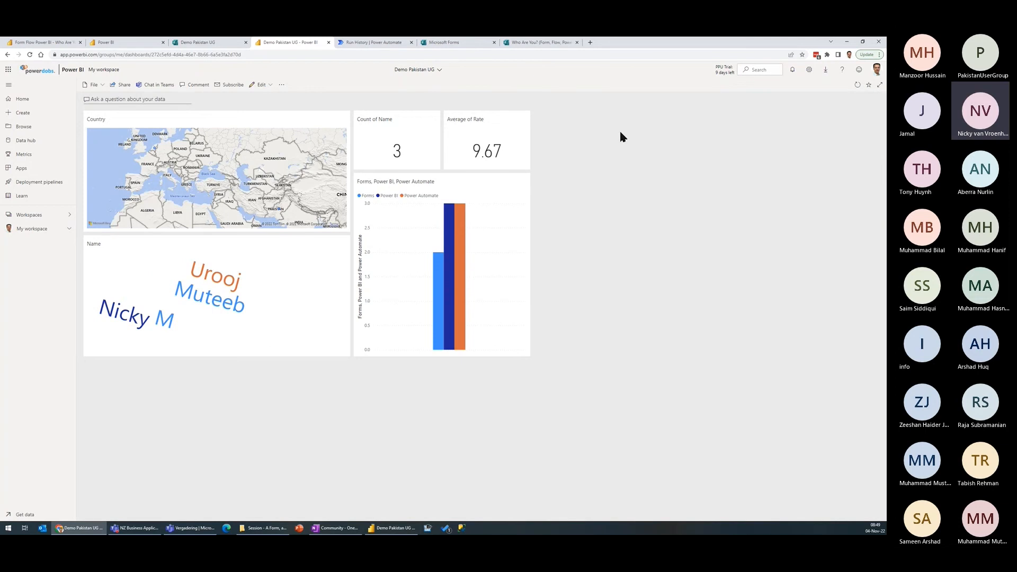
- Move the dashboard into its own browser window and arrange it side by side with the Demo Pakistan UG form
{"action": "left_click_drag", "start_coordinate": [291, 43], "coordinate": [250, 89]}
{"action": "key", "text": "super+Left"}
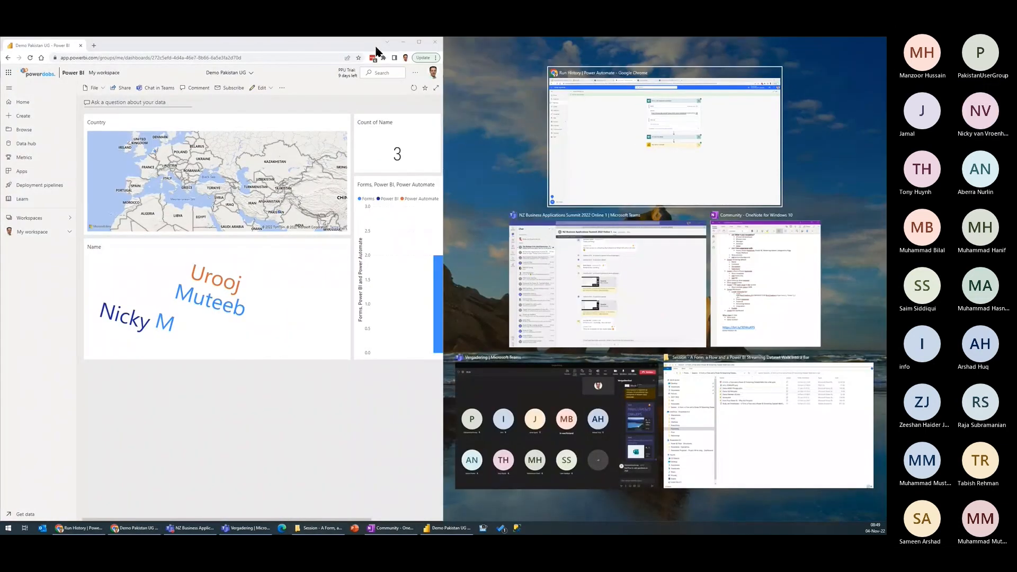
{"action": "left_click", "coordinate": [609, 156]}
{"action": "left_click", "coordinate": [597, 47]}
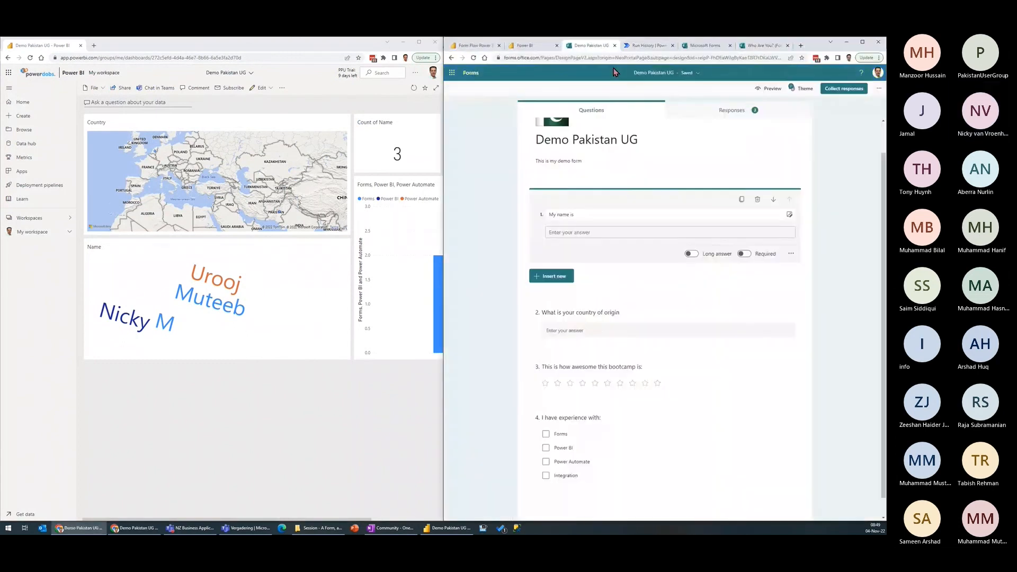
- Preview the Demo Pakistan UG form, fill in the respondent's name, and enter Belgium as the country of origin
{"action": "left_click", "coordinate": [773, 88]}
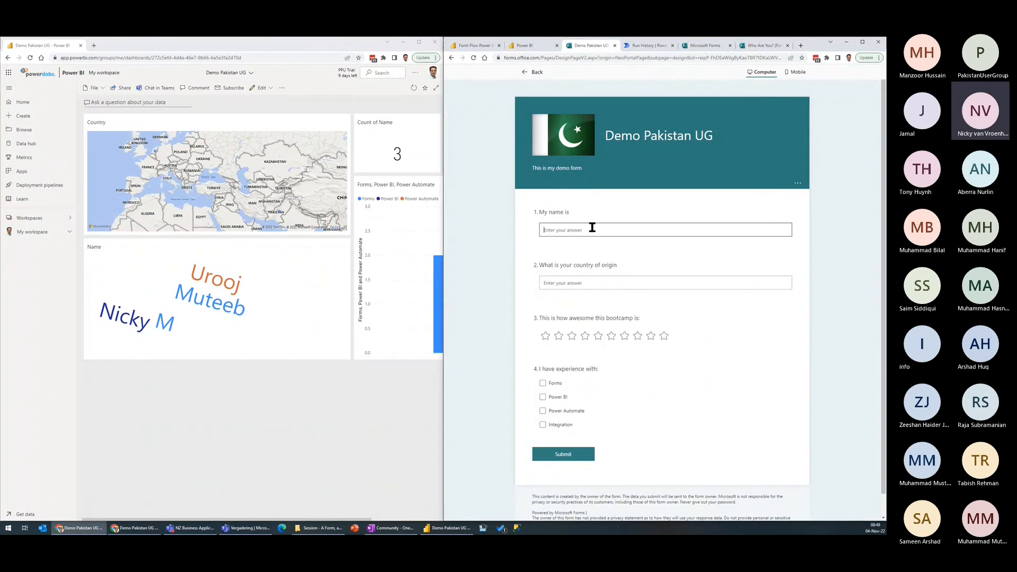
{"action": "left_click", "coordinate": [237, 427]}
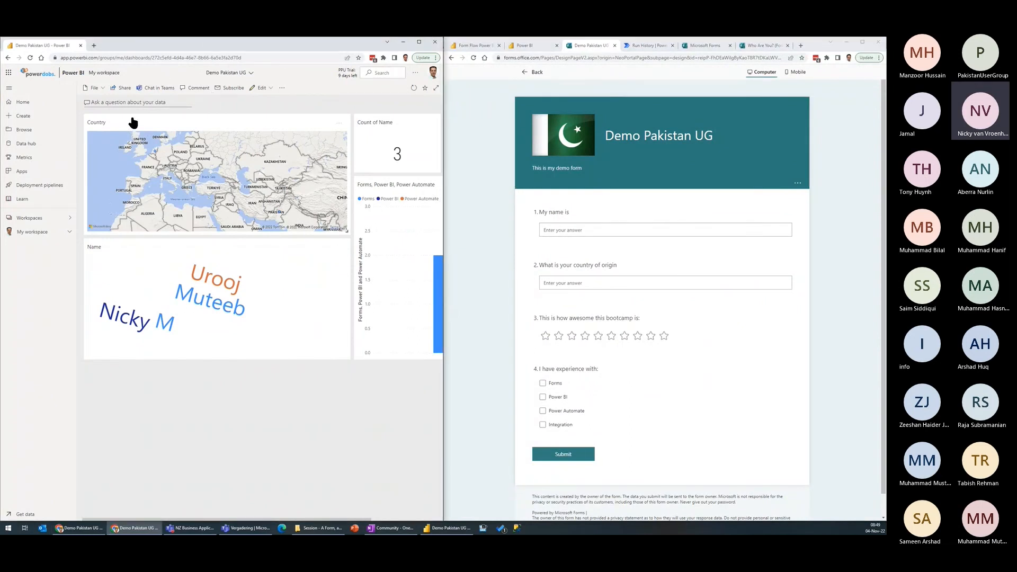
{"action": "left_click", "coordinate": [582, 229]}
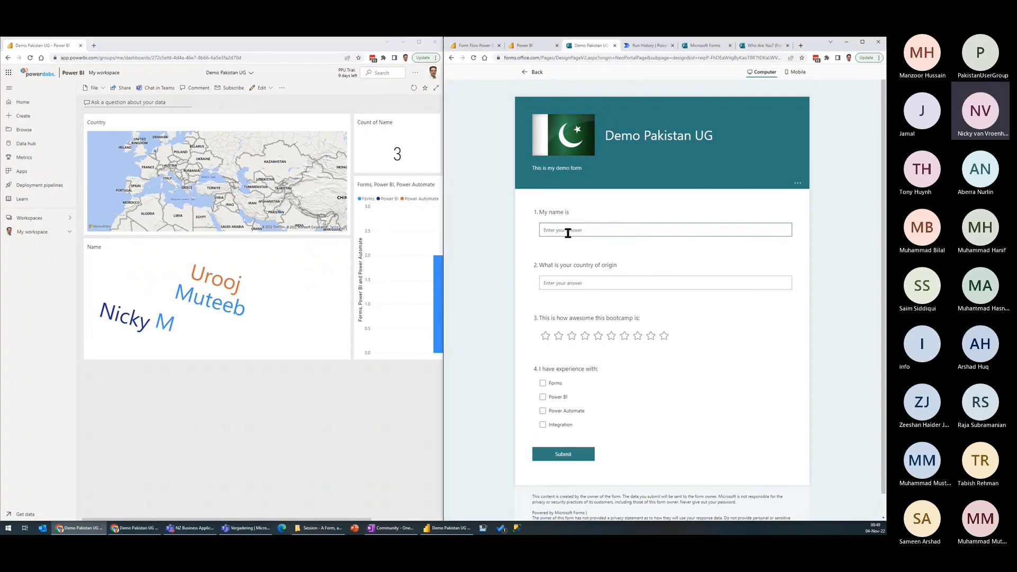
{"action": "type", "text": "Nick"}
{"action": "key", "text": "Tab"}
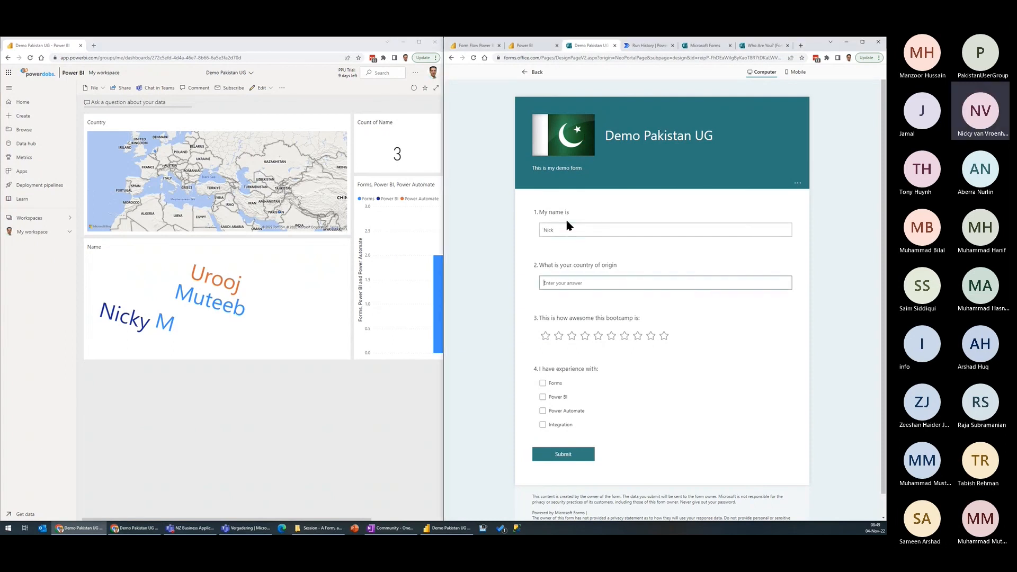
{"action": "type", "text": "Belgium"}
- Rate the bootcamp eight stars, select Forms and Power BI as experience, and submit the response
{"action": "left_click", "coordinate": [637, 335]}
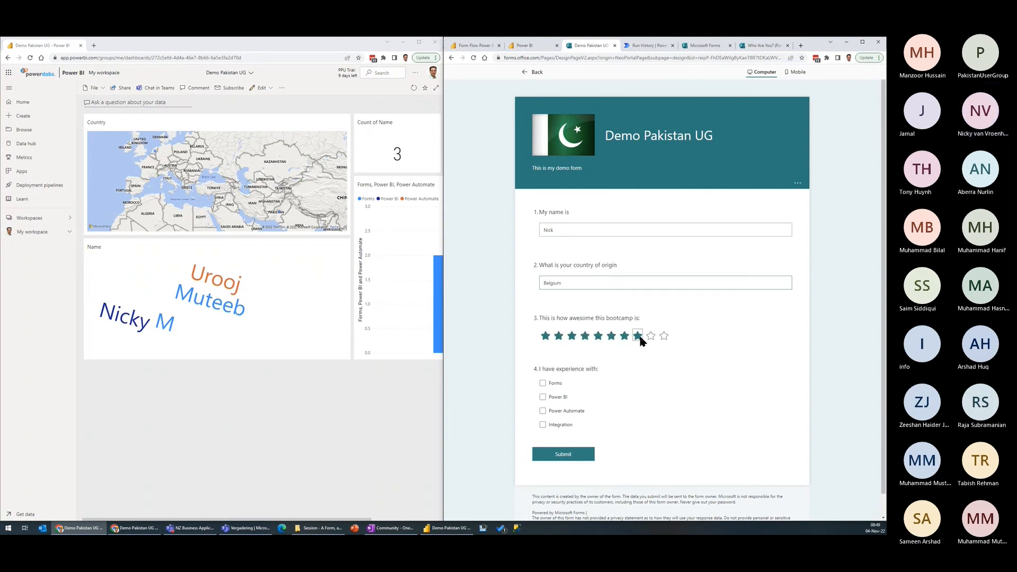
{"action": "left_click", "coordinate": [543, 383]}
{"action": "left_click", "coordinate": [542, 397]}
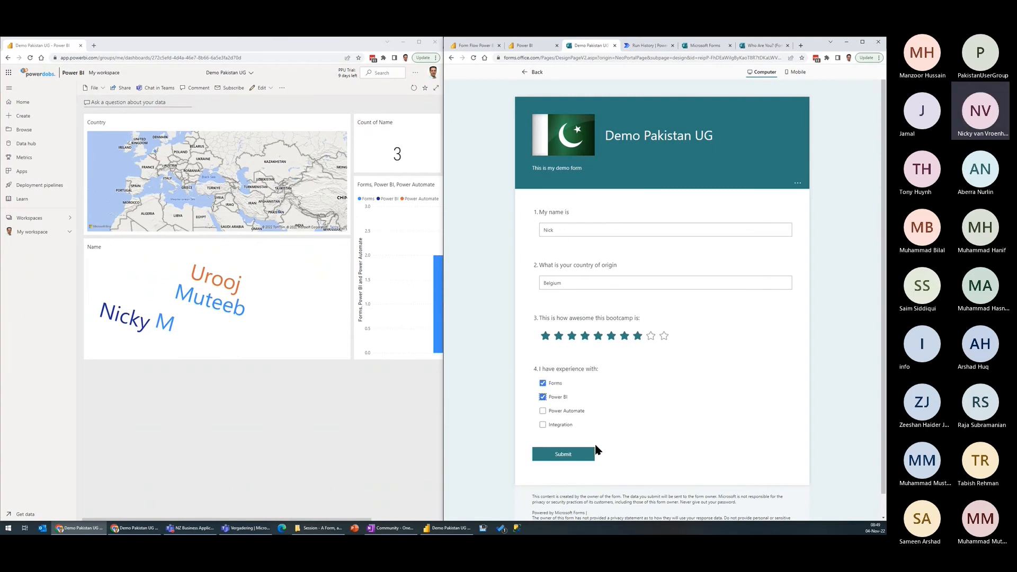
{"action": "left_click", "coordinate": [570, 455]}
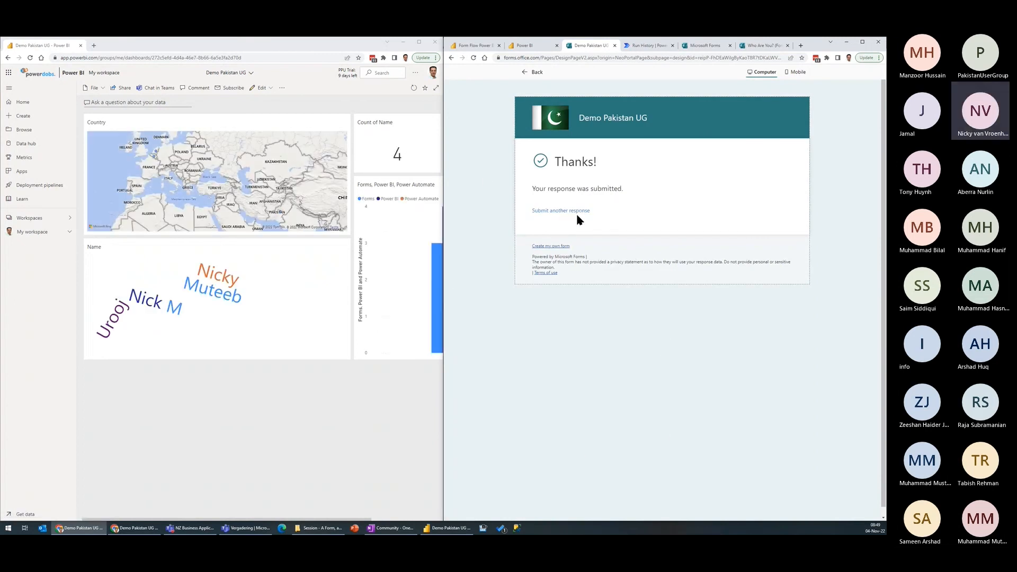
- Widen the dashboard window to view the Average of Rate card and the full column chart, and return to the form window
{"action": "left_click", "coordinate": [356, 411]}
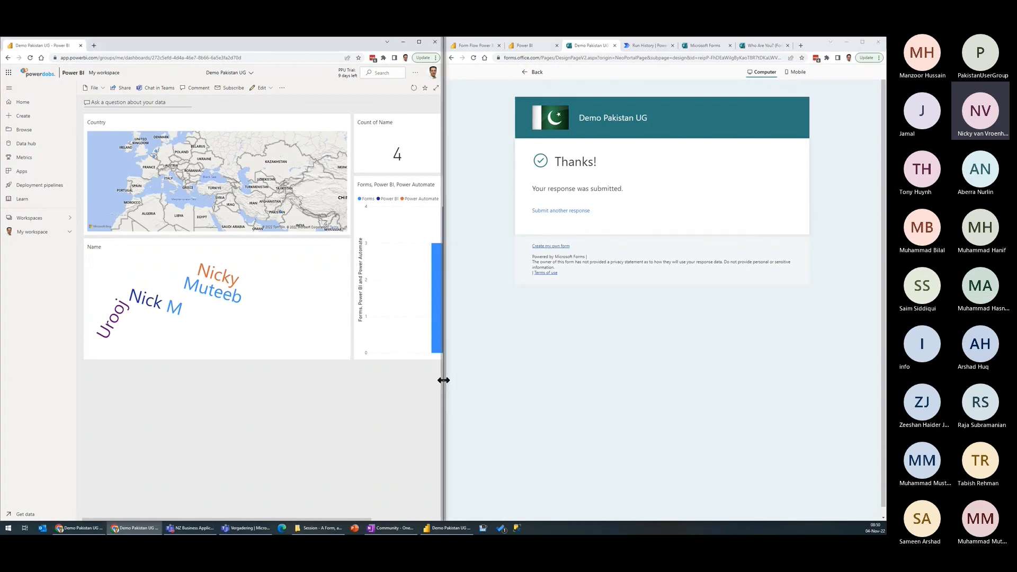
{"action": "left_click_drag", "start_coordinate": [444, 380], "coordinate": [566, 383]}
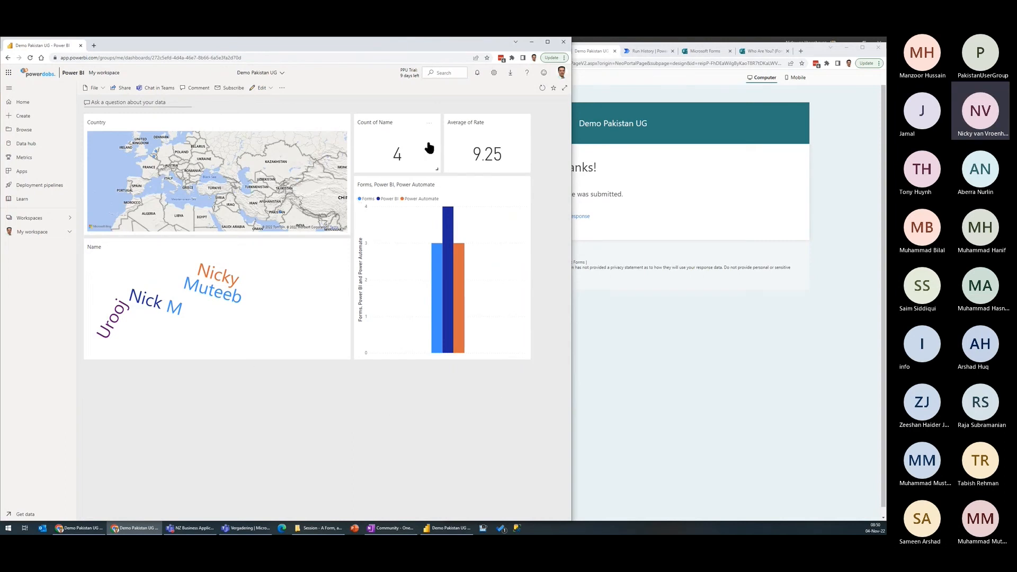
{"action": "left_click", "coordinate": [665, 220]}
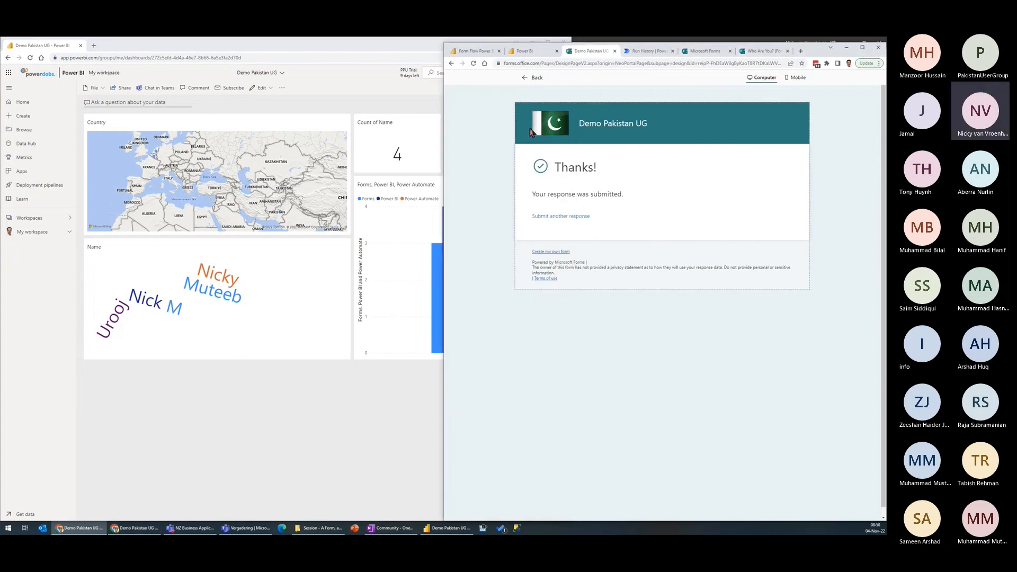
{"action": "left_click", "coordinate": [413, 103]}
{"action": "left_click", "coordinate": [649, 180]}
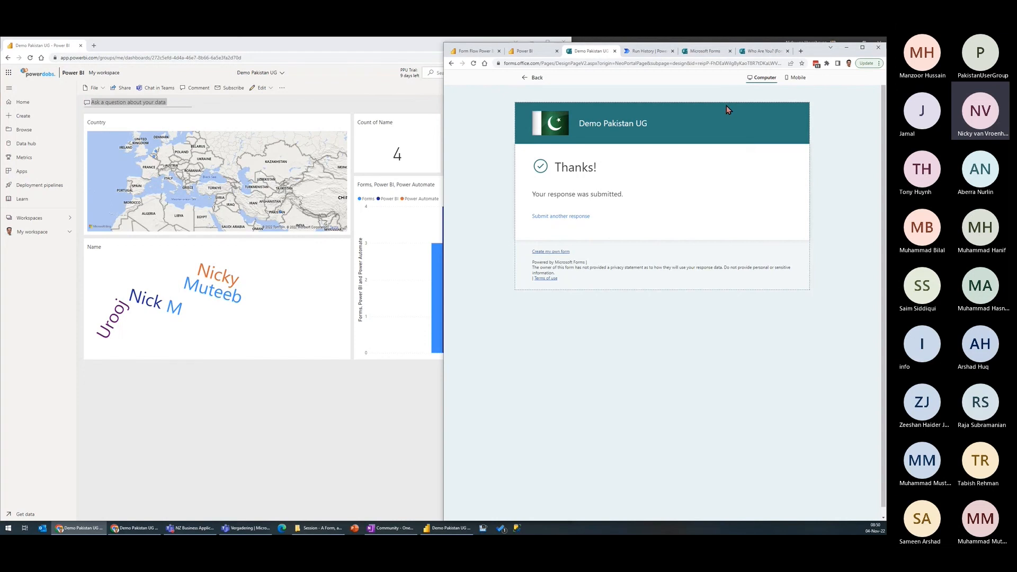
{"action": "key", "text": "alt+Tab"}
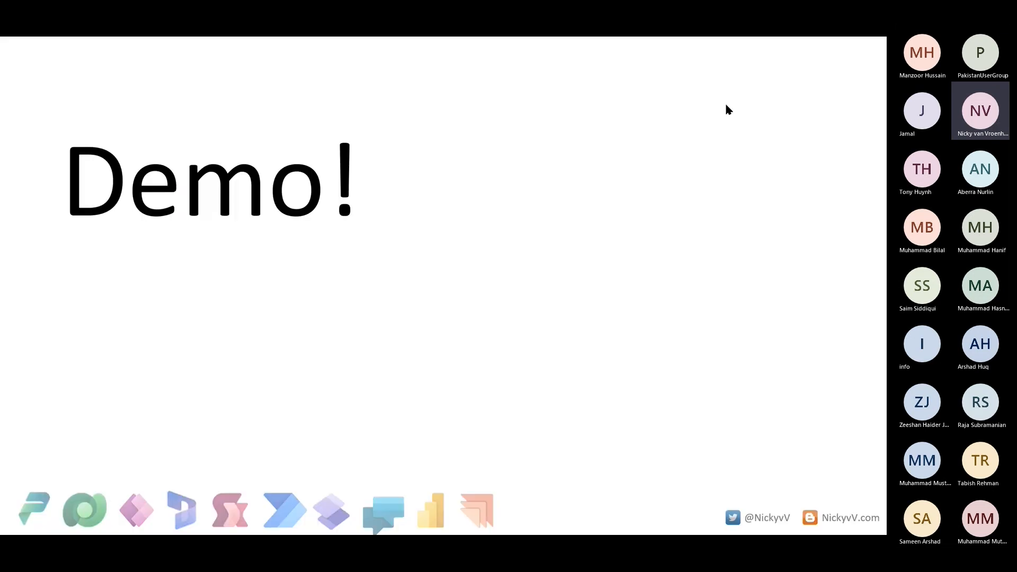
{"action": "key", "text": "Right"}
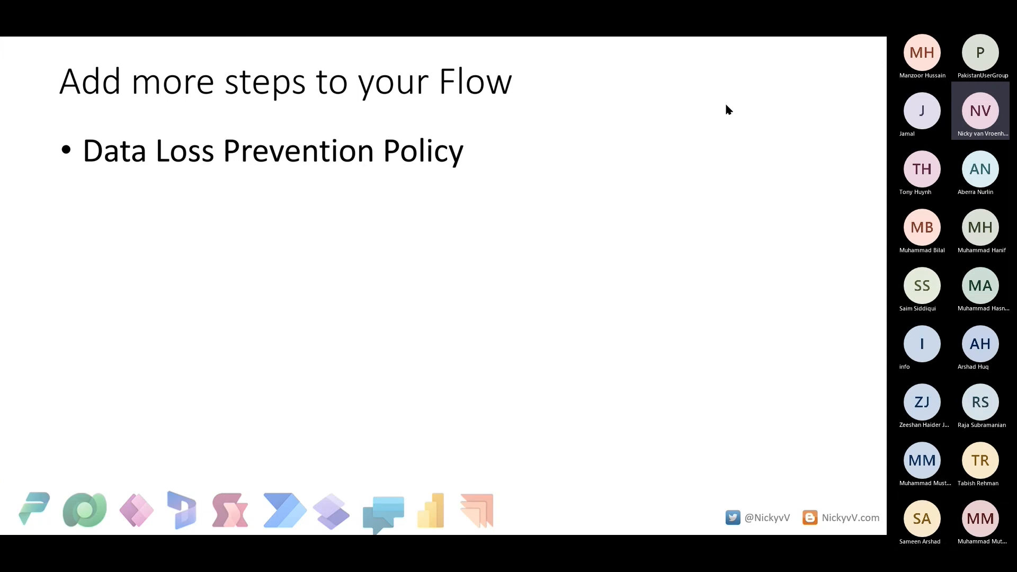
{"action": "key", "text": "Right"}
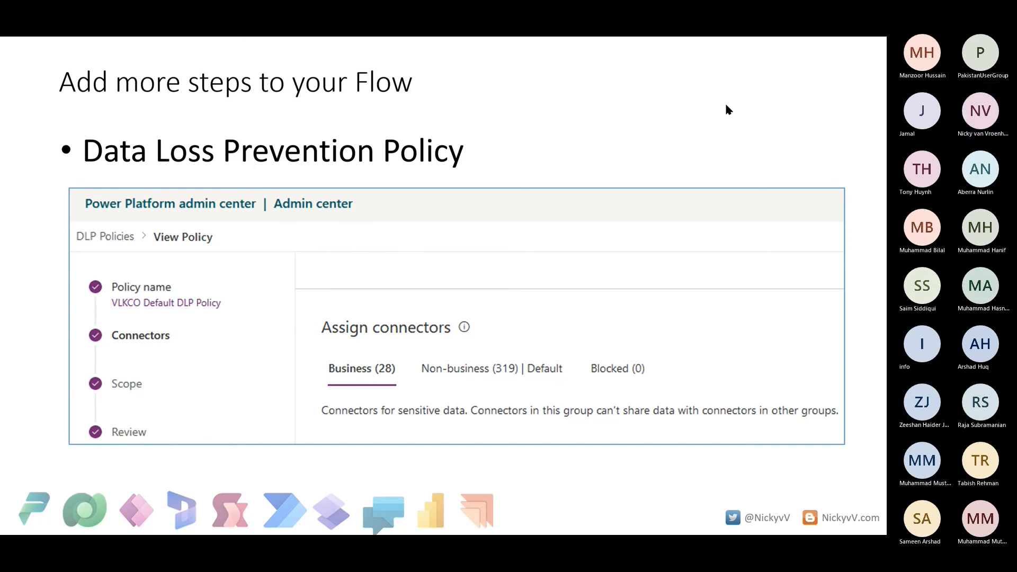
- Return to the browser, bring up the Power Automate run history, and maximize its window
{"action": "key", "text": "super+d"}
{"action": "key", "text": "super+d"}
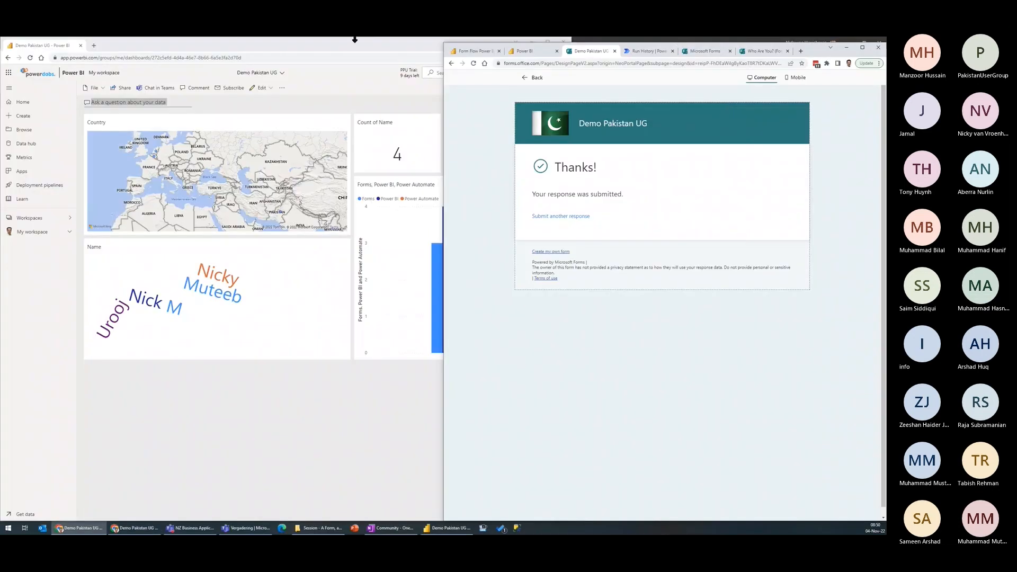
{"action": "left_click", "coordinate": [655, 52]}
{"action": "left_click_drag", "start_coordinate": [819, 53], "coordinate": [774, 37]}
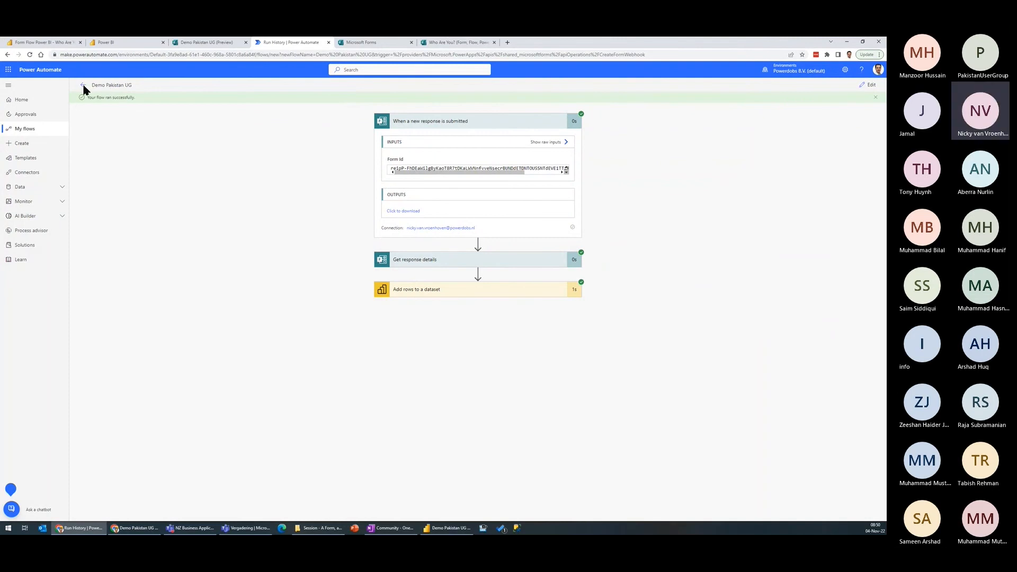
- Open the Demo Pakistan UG flow for editing and start a new step after Add rows to a dataset
{"action": "left_click", "coordinate": [36, 130]}
{"action": "left_click", "coordinate": [156, 167]}
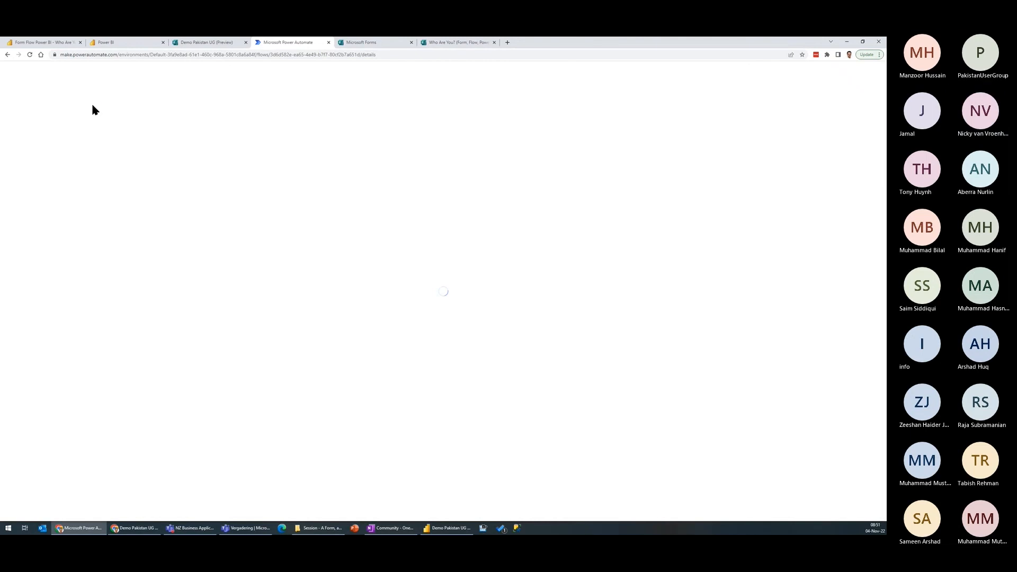
{"action": "left_click", "coordinate": [100, 88]}
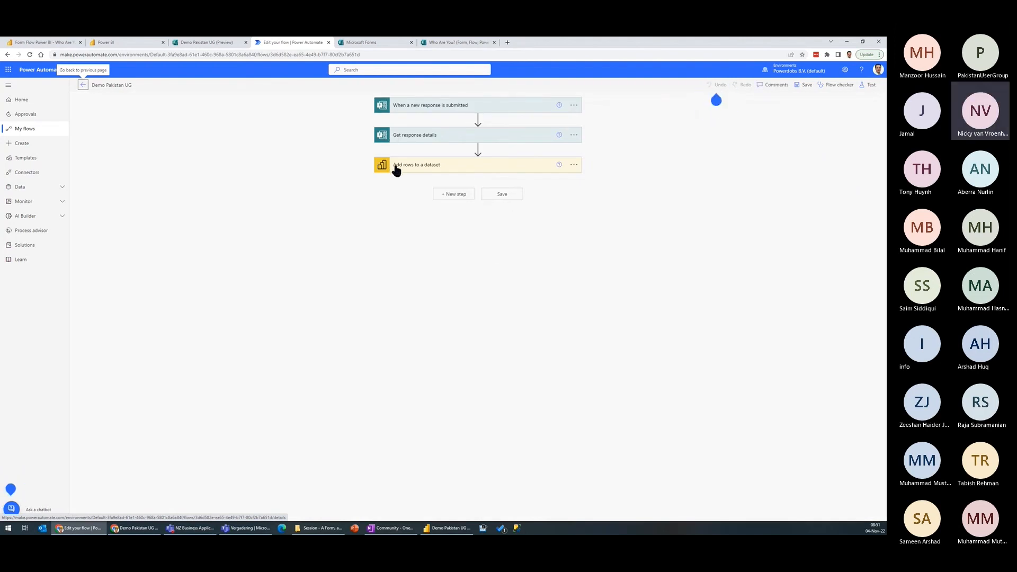
{"action": "left_click", "coordinate": [452, 195]}
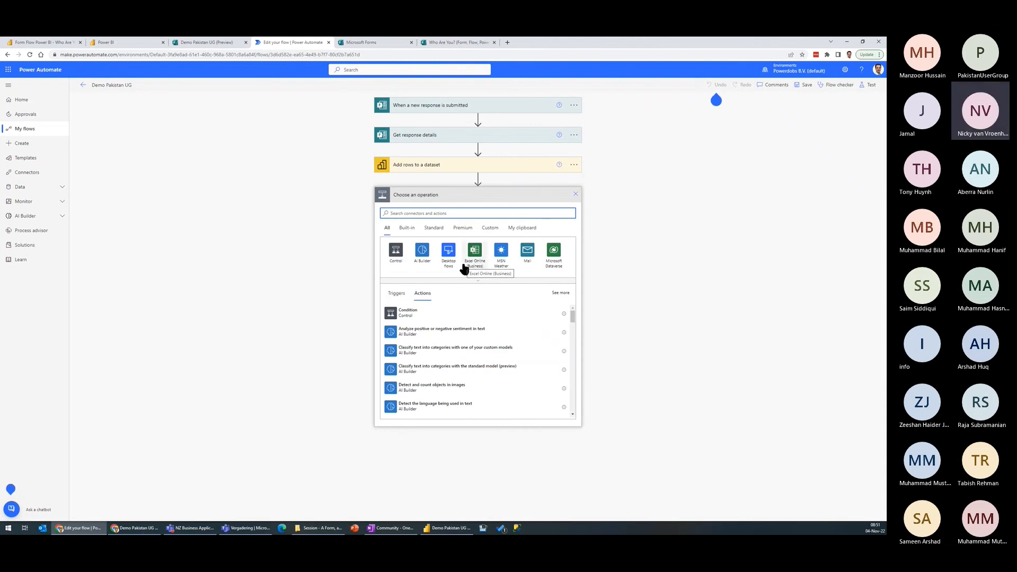
- Magnify the flow editor's header, outline the Powerdobs B.V. (default) environment in red, and return to the slide show
{"action": "key", "text": "alt+Tab"}
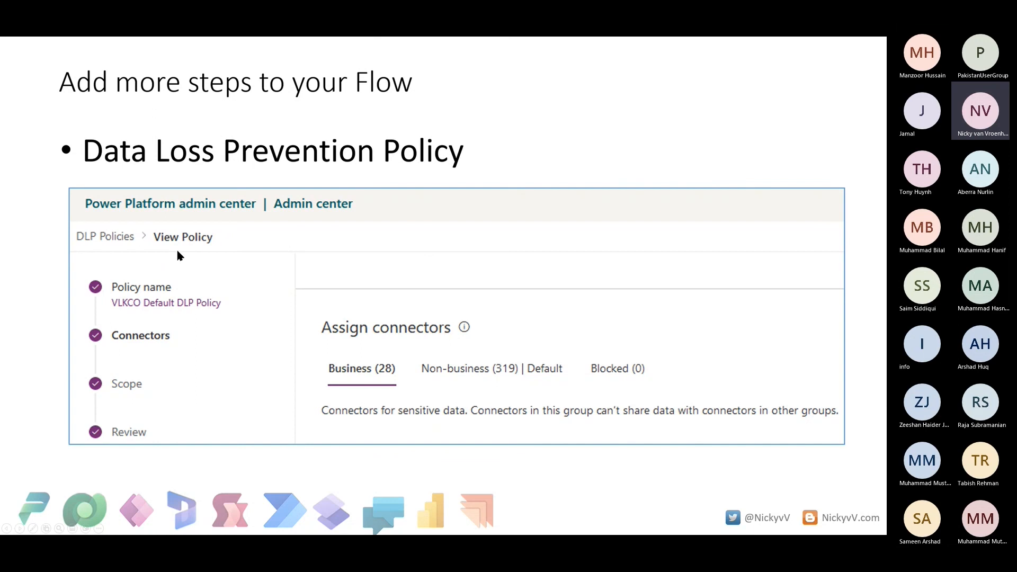
{"action": "key", "text": "alt+Tab"}
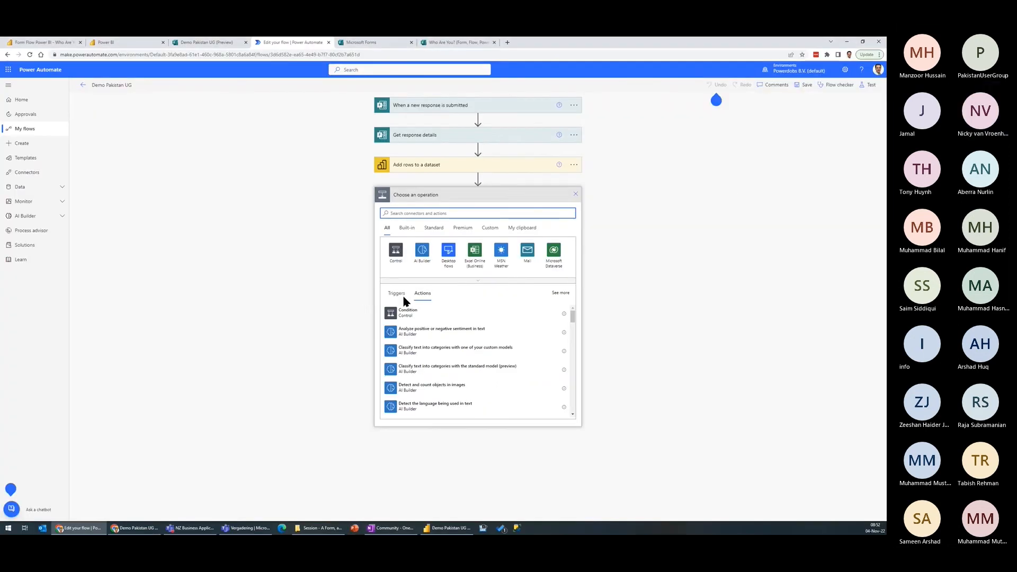
{"action": "key", "text": "ctrl+1"}
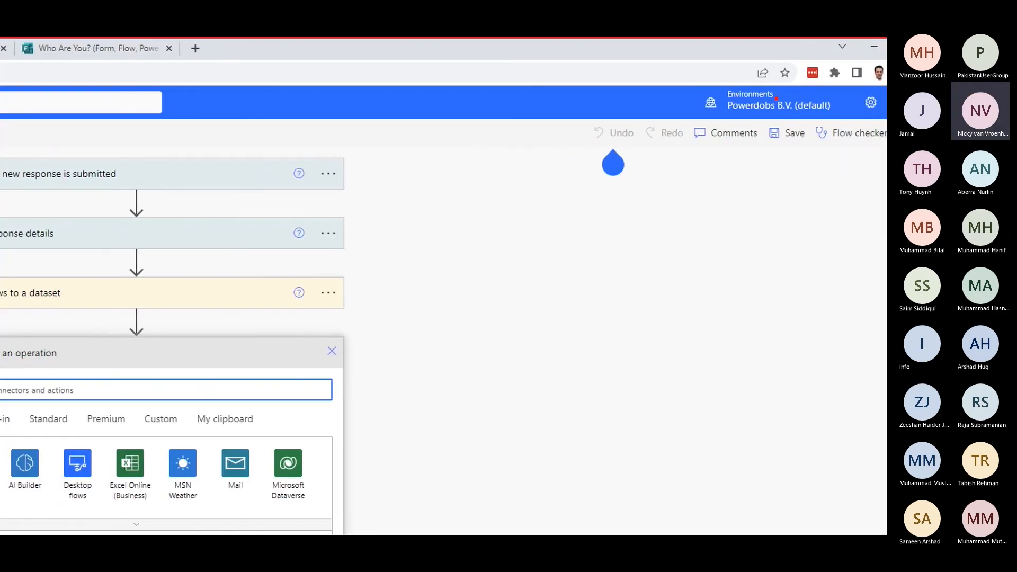
{"action": "mouse_move", "coordinate": [685, 77]}
{"action": "left_mouse_down"}
{"action": "mouse_move", "coordinate": [801, 130]}
{"action": "mouse_move", "coordinate": [841, 127]}
{"action": "left_mouse_up"}
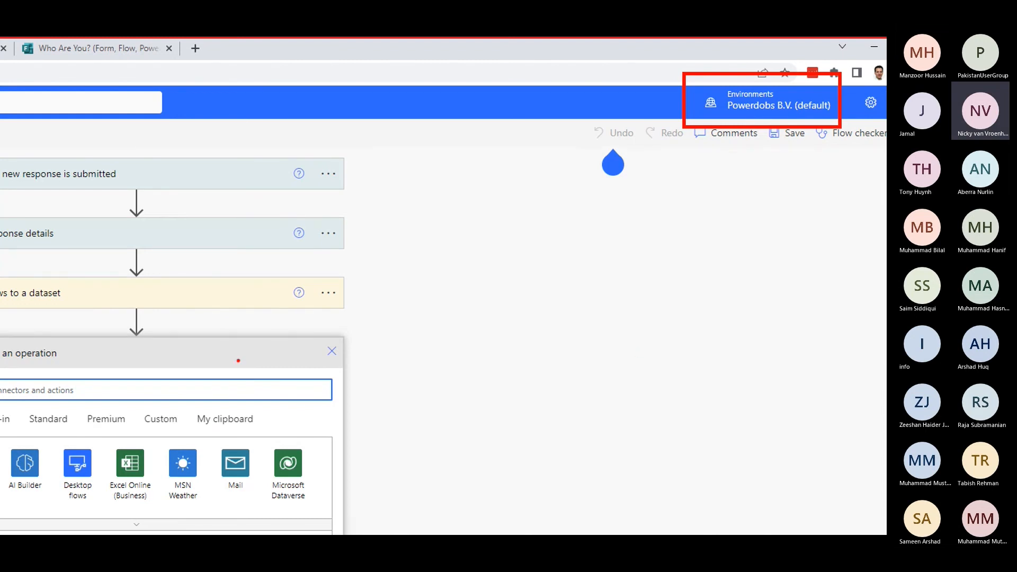
{"action": "key", "text": "Escape"}
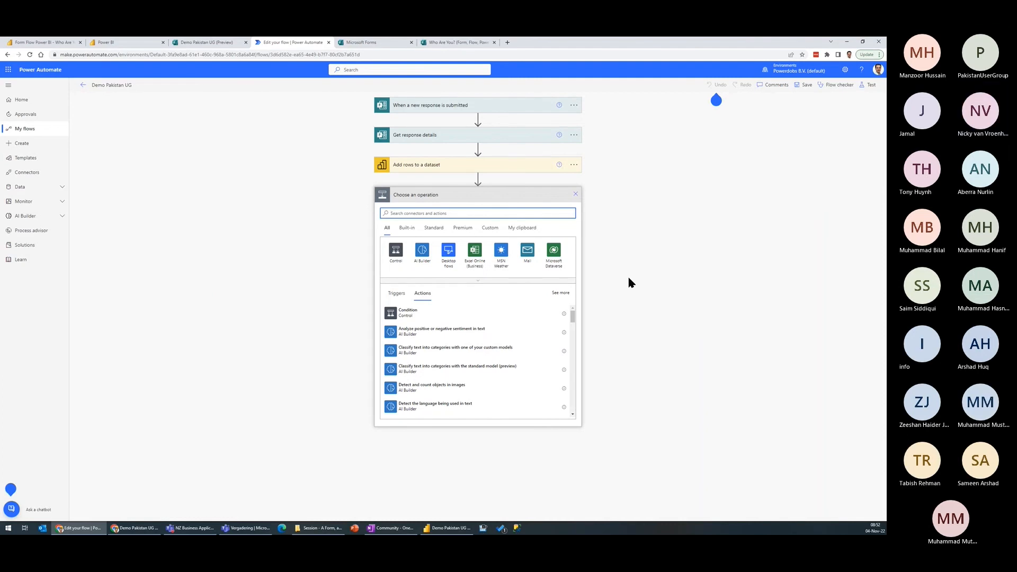
{"action": "key", "text": "alt+Tab"}
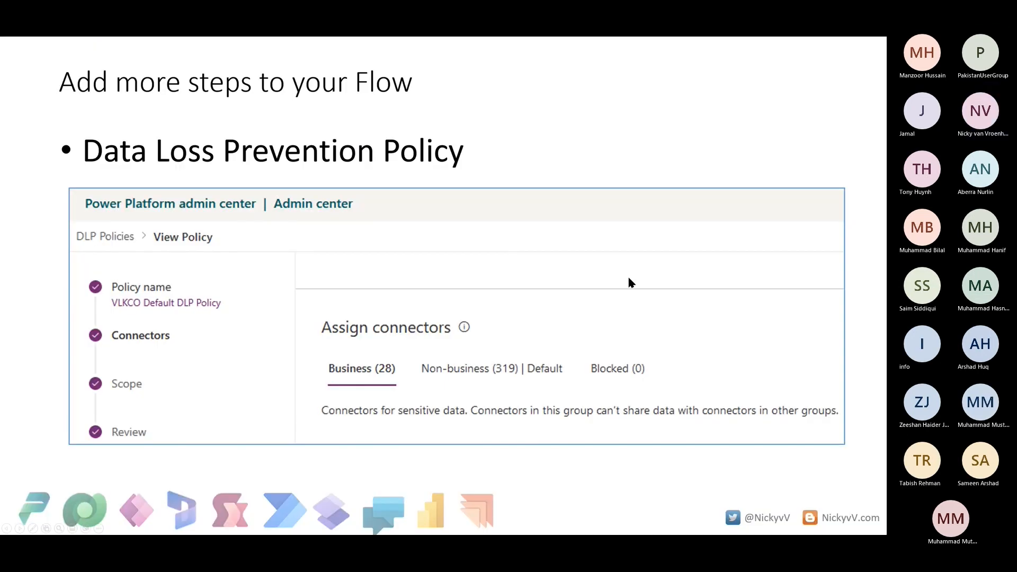